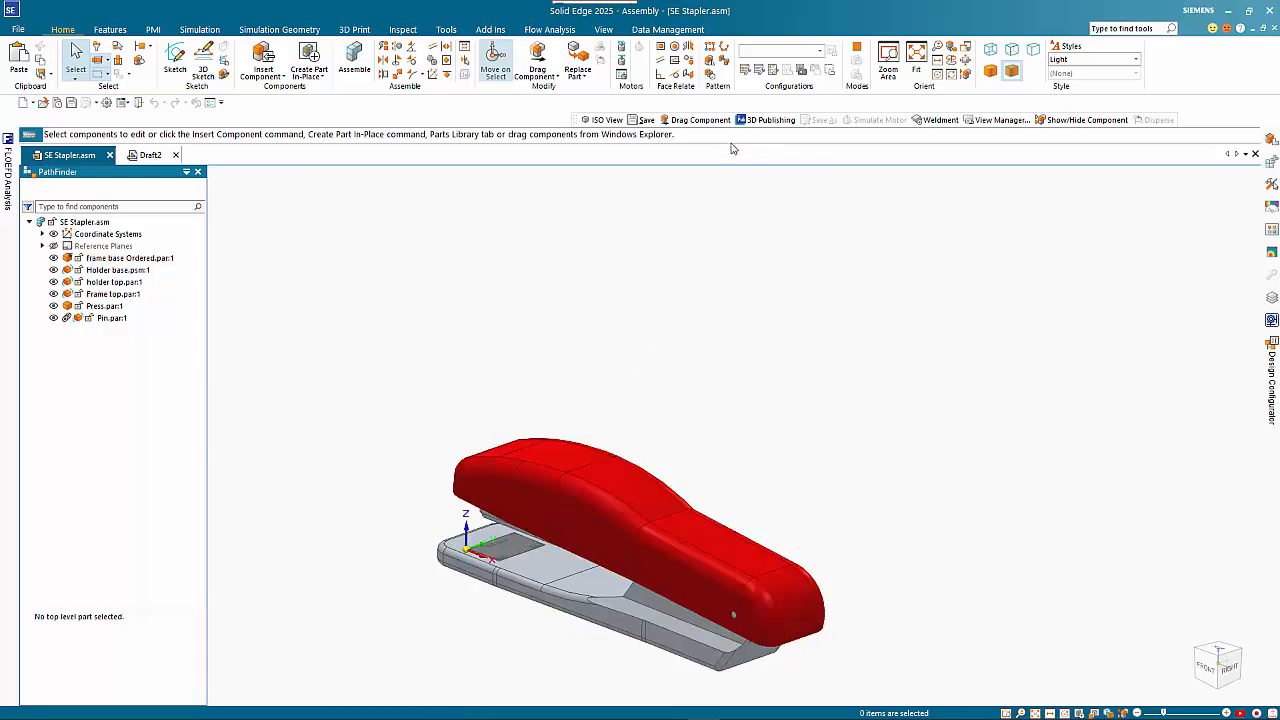
Open the Explode-Render-Animate (ERA) environment for the stapler assembly
click(540, 63)
click(446, 29)
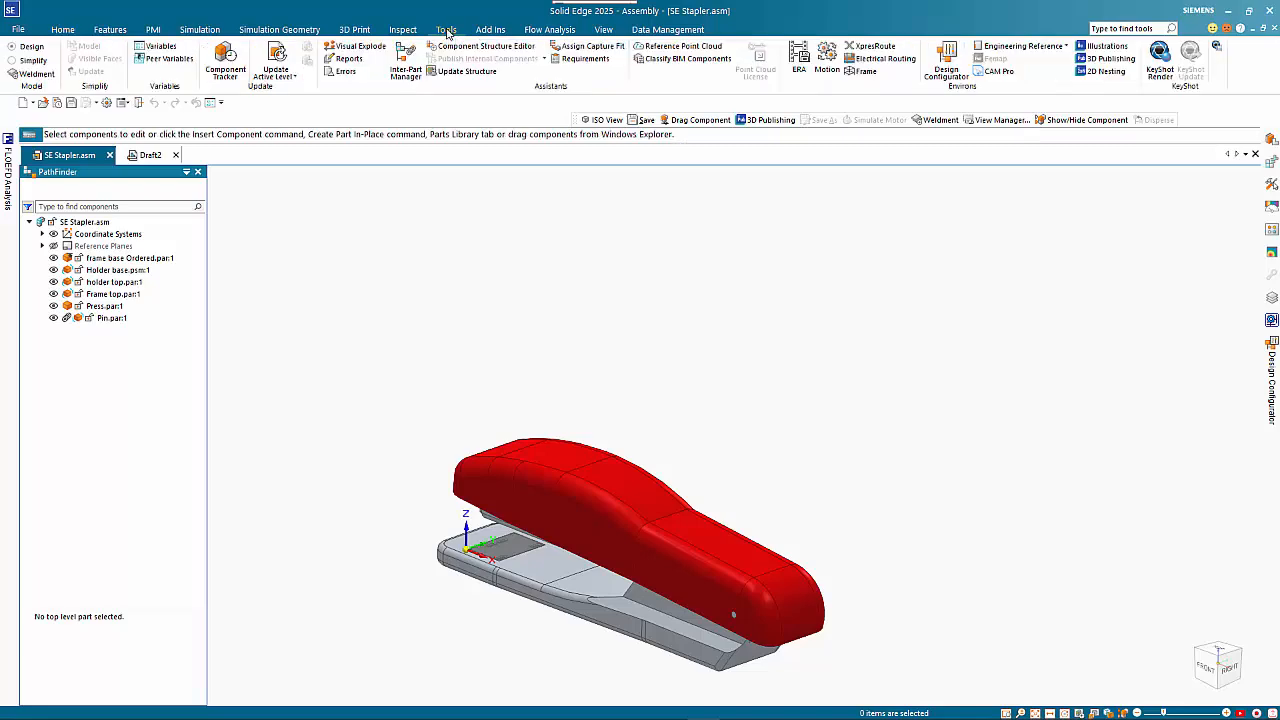
click(800, 67)
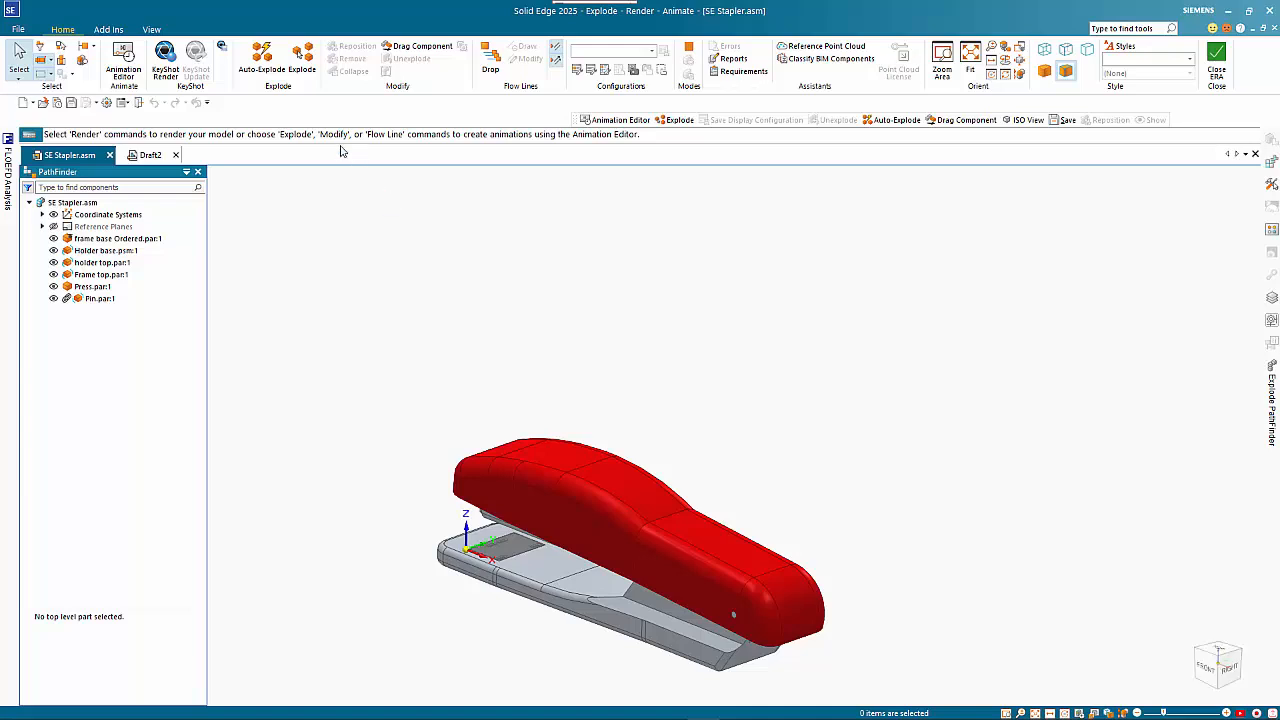
Try an automatic explosion of the top-level assembly and unexplode it to its native positions
click(262, 62)
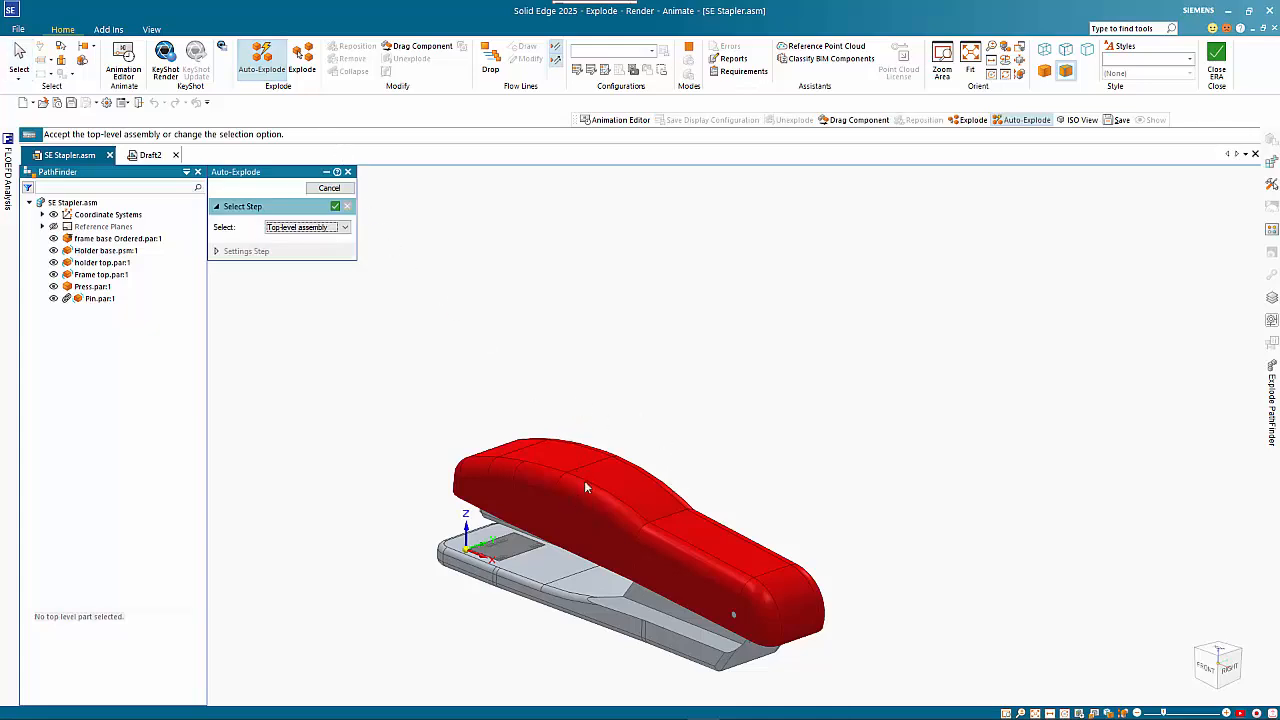
right_click(582, 343)
right_click(582, 343)
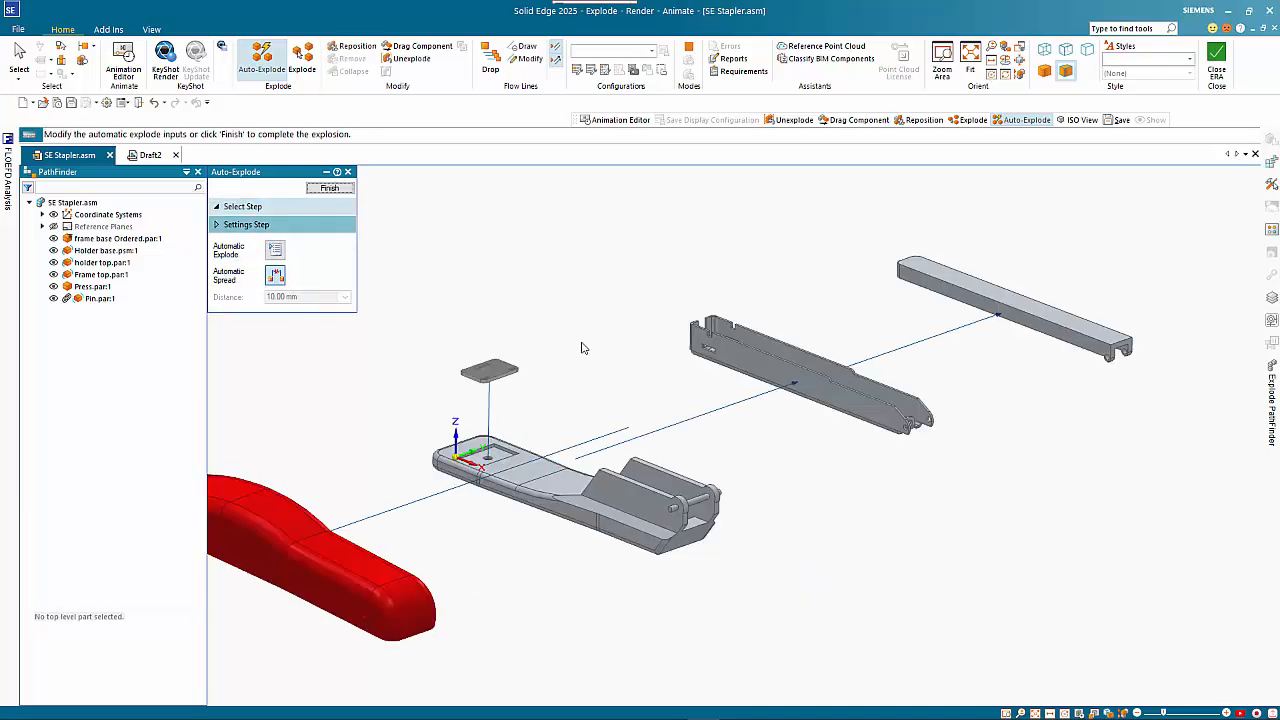
scroll(790, 480, down, 2)
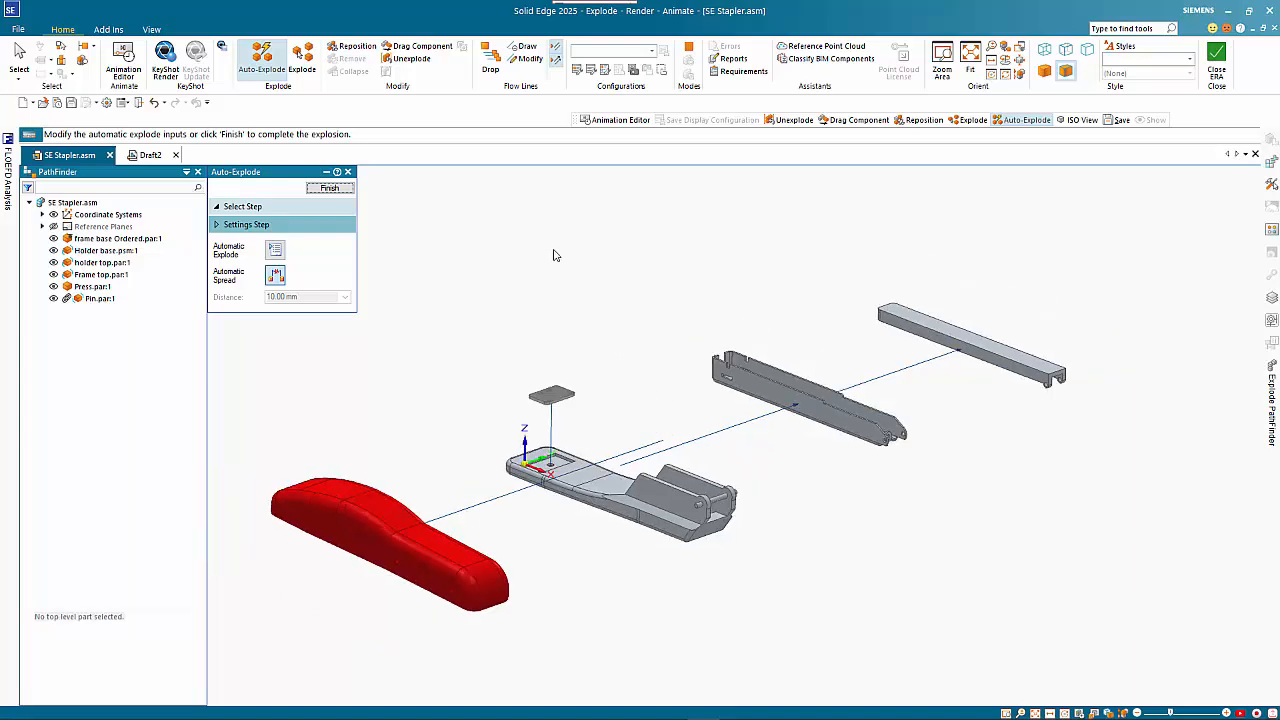
click(409, 62)
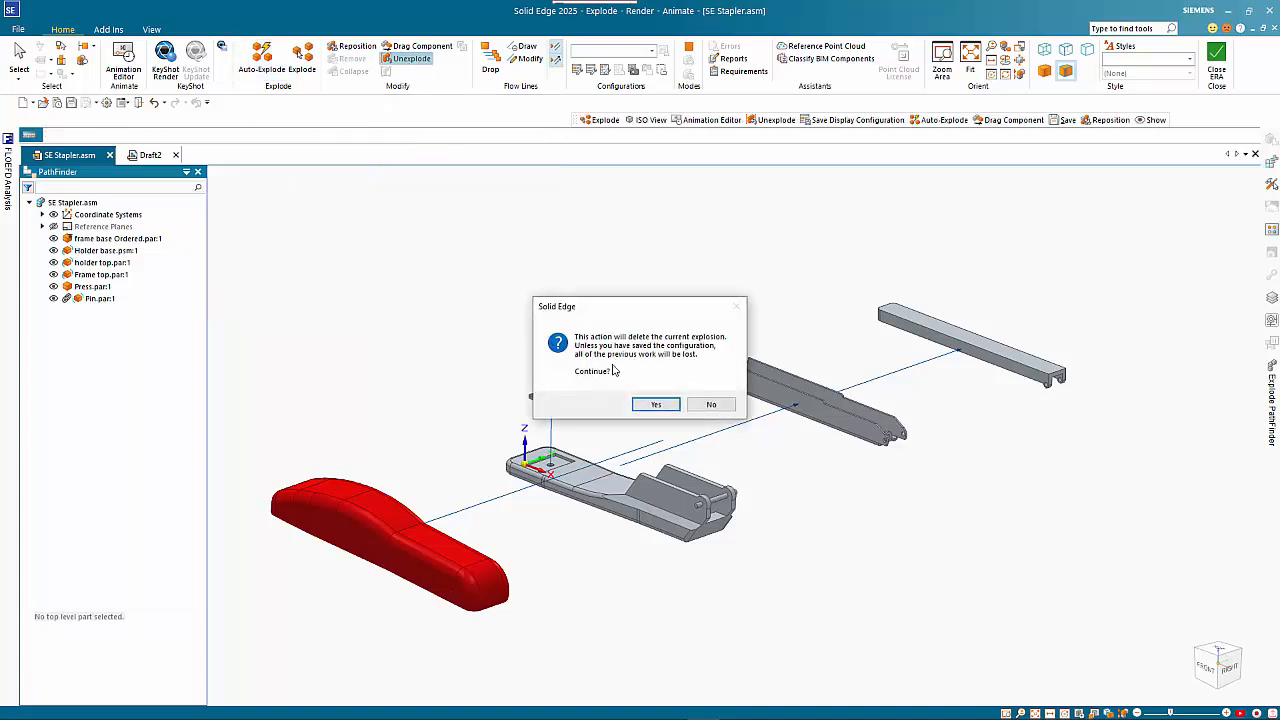
click(655, 405)
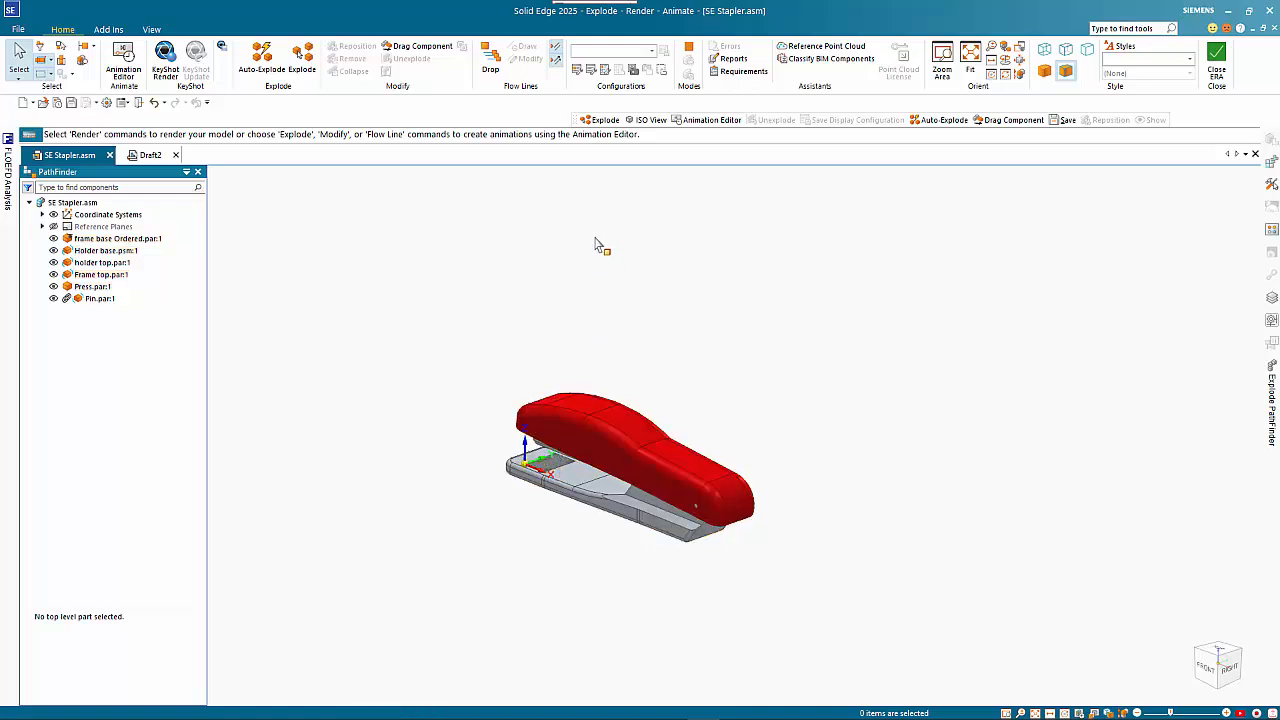
Explode the pin 60 mm sideways away from the stationary frame base, using a side face of the base as reference
click(304, 62)
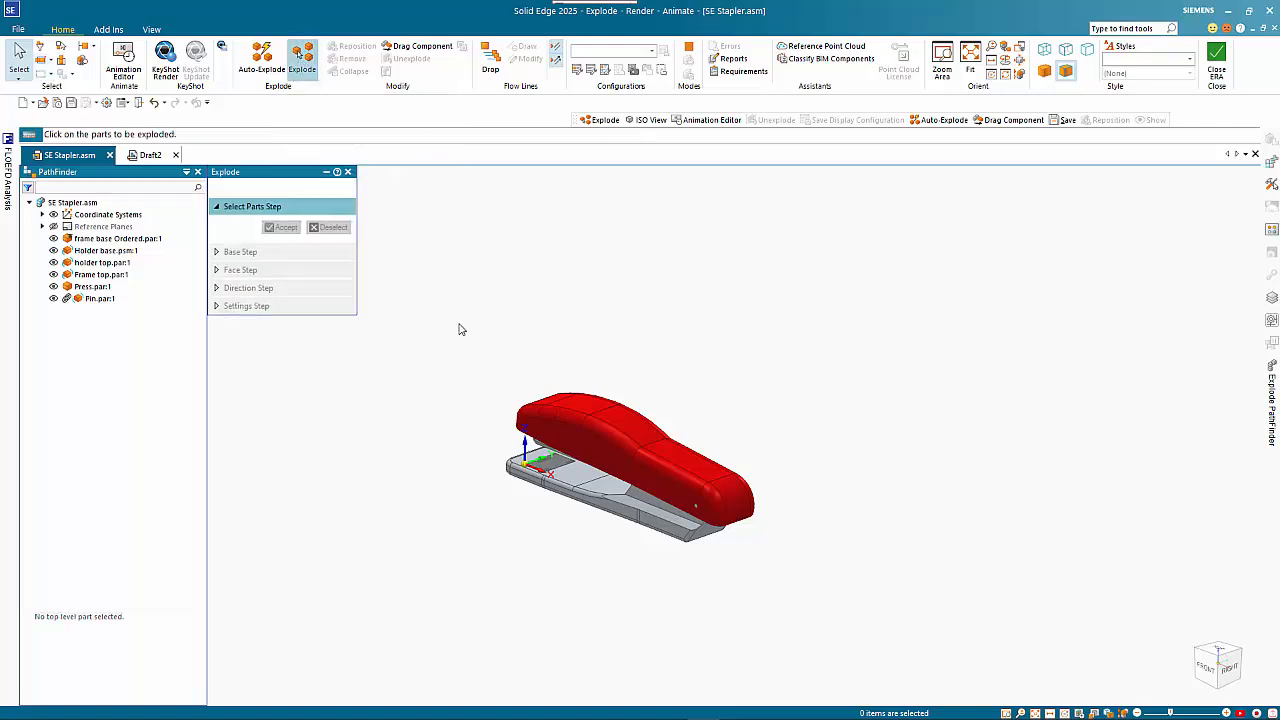
click(697, 511)
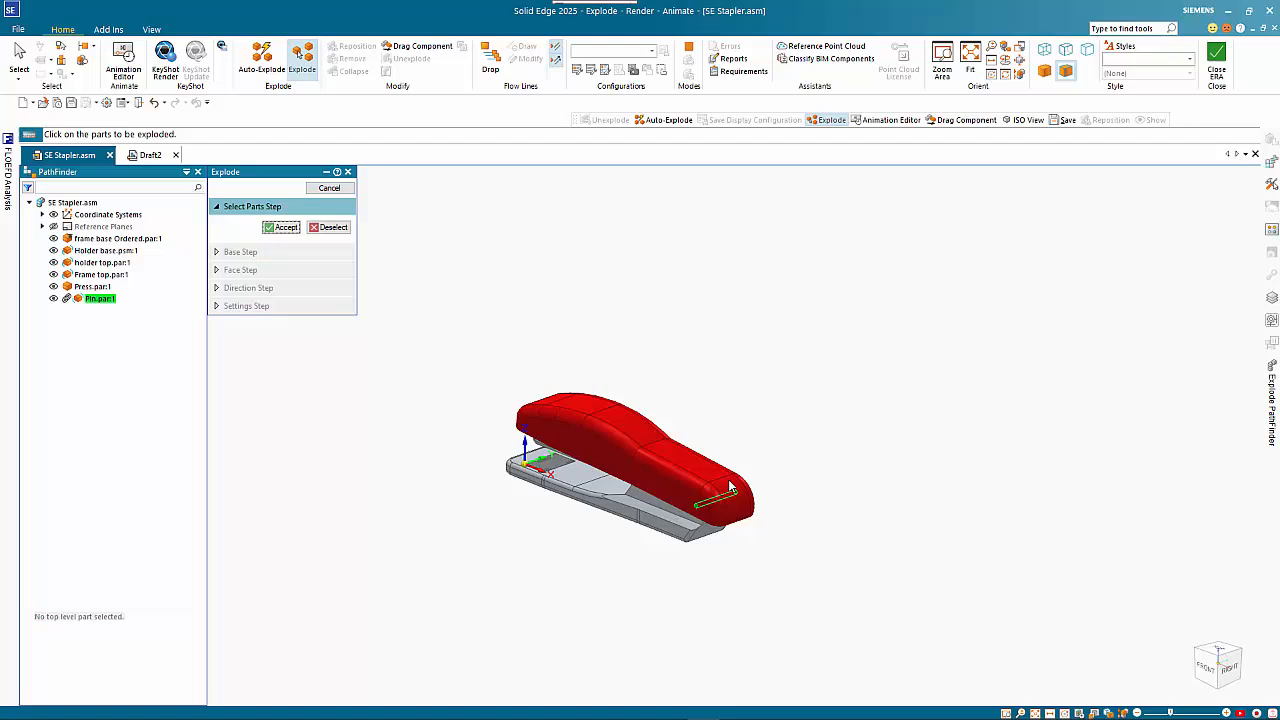
click(282, 228)
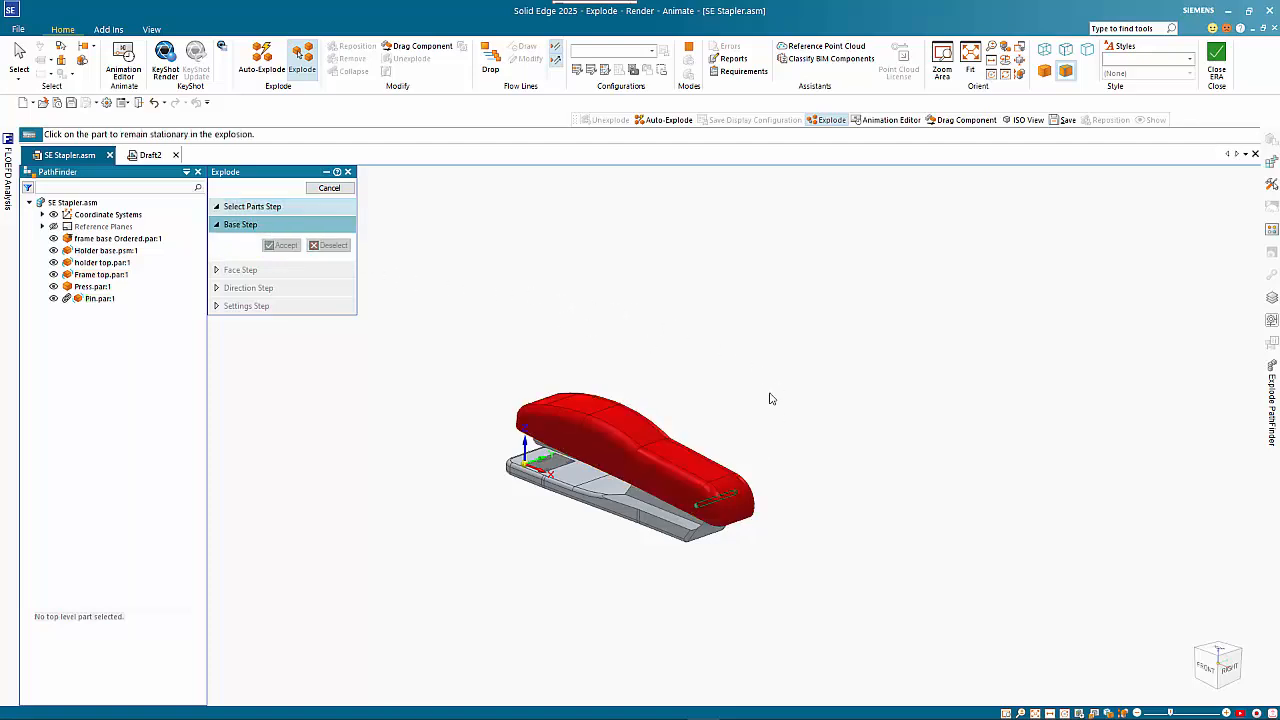
click(657, 515)
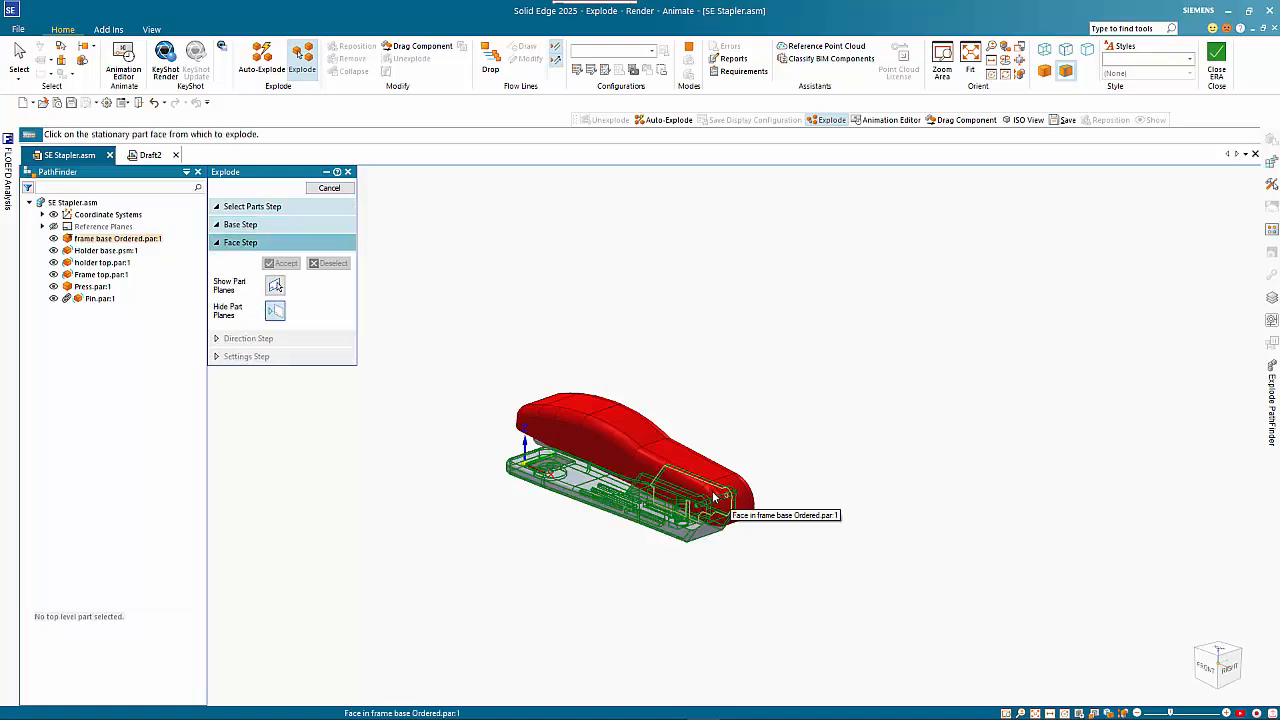
click(714, 497)
click(856, 440)
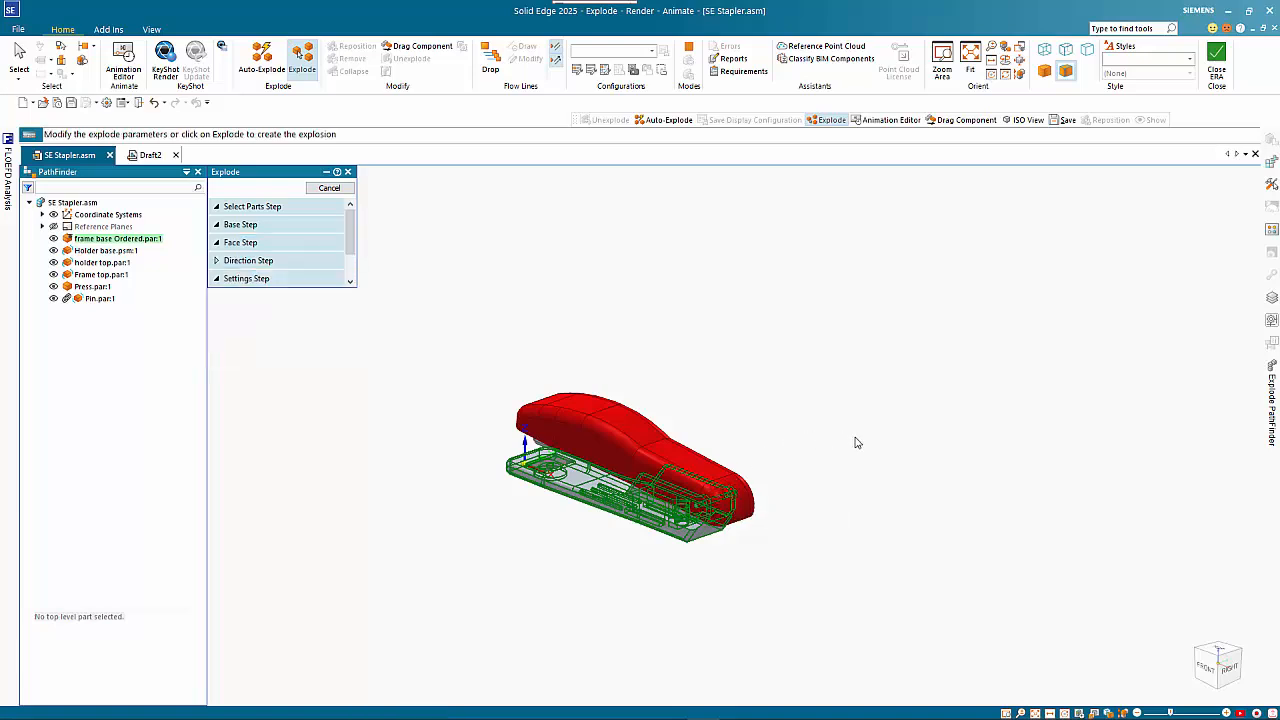
right_click(755, 355)
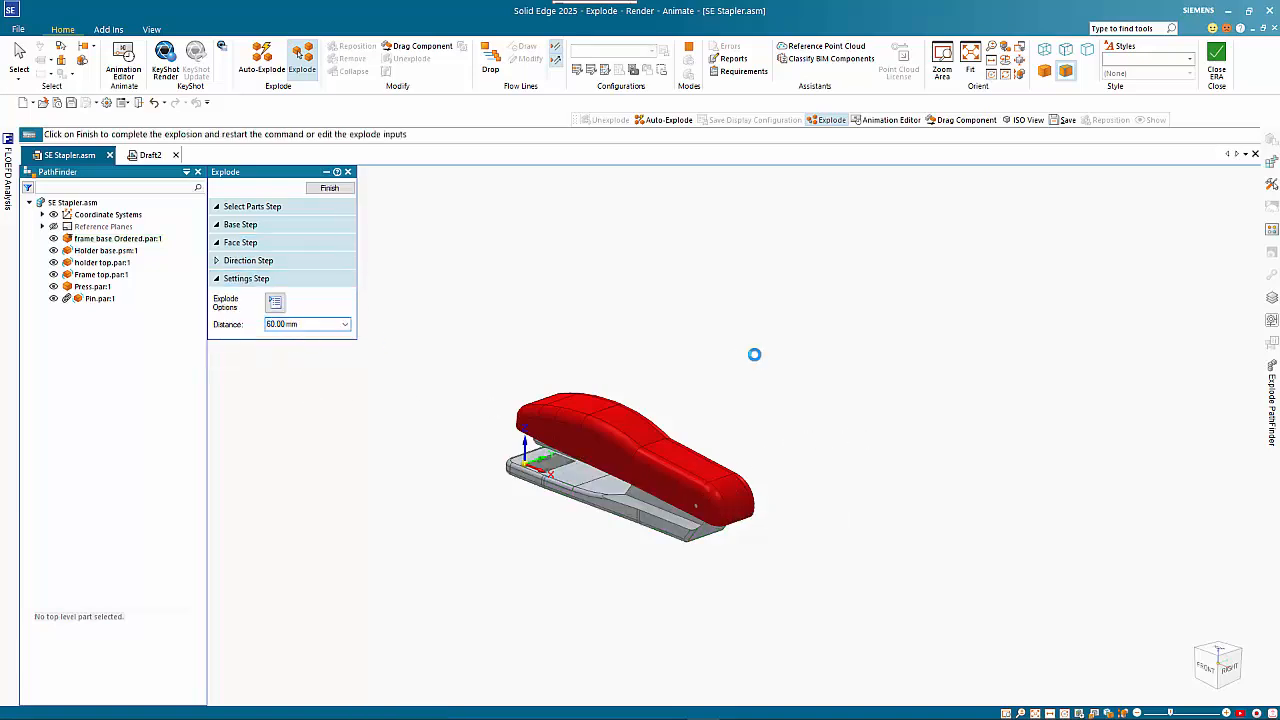
right_click(791, 519)
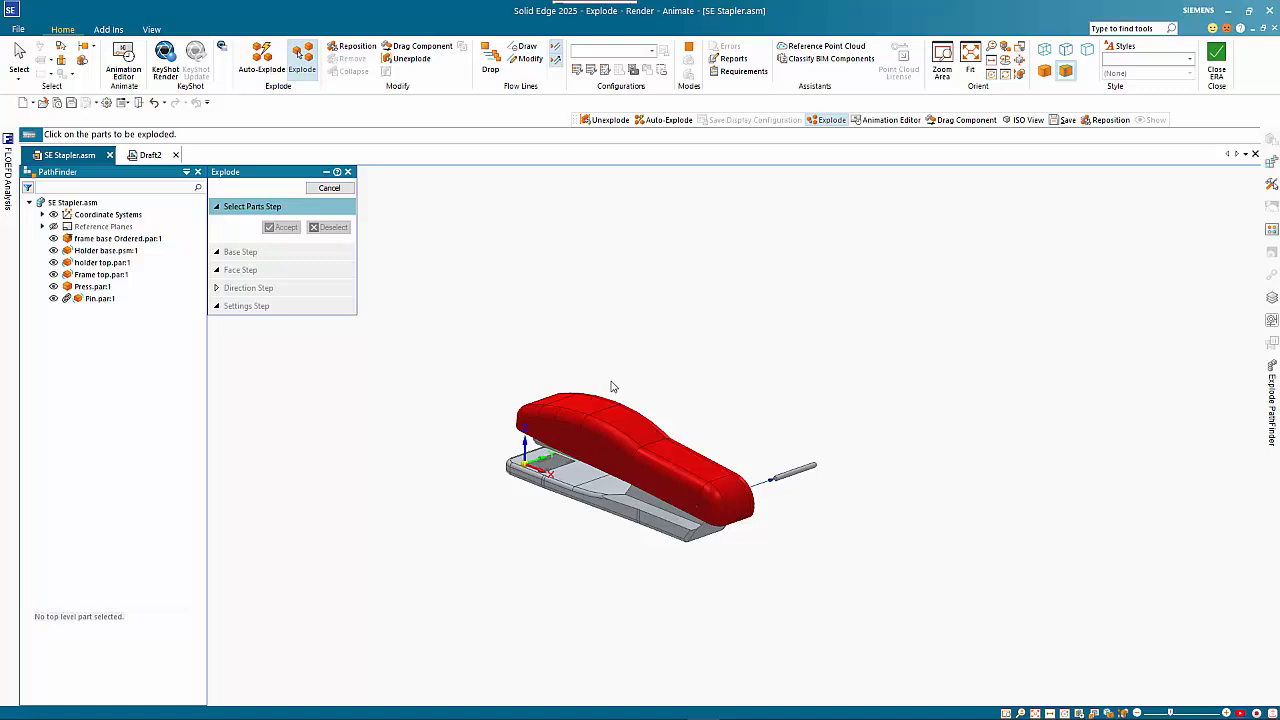
Select the press, holder base, holder top and frame top, in that order, as the parts for a second explosion
click(546, 467)
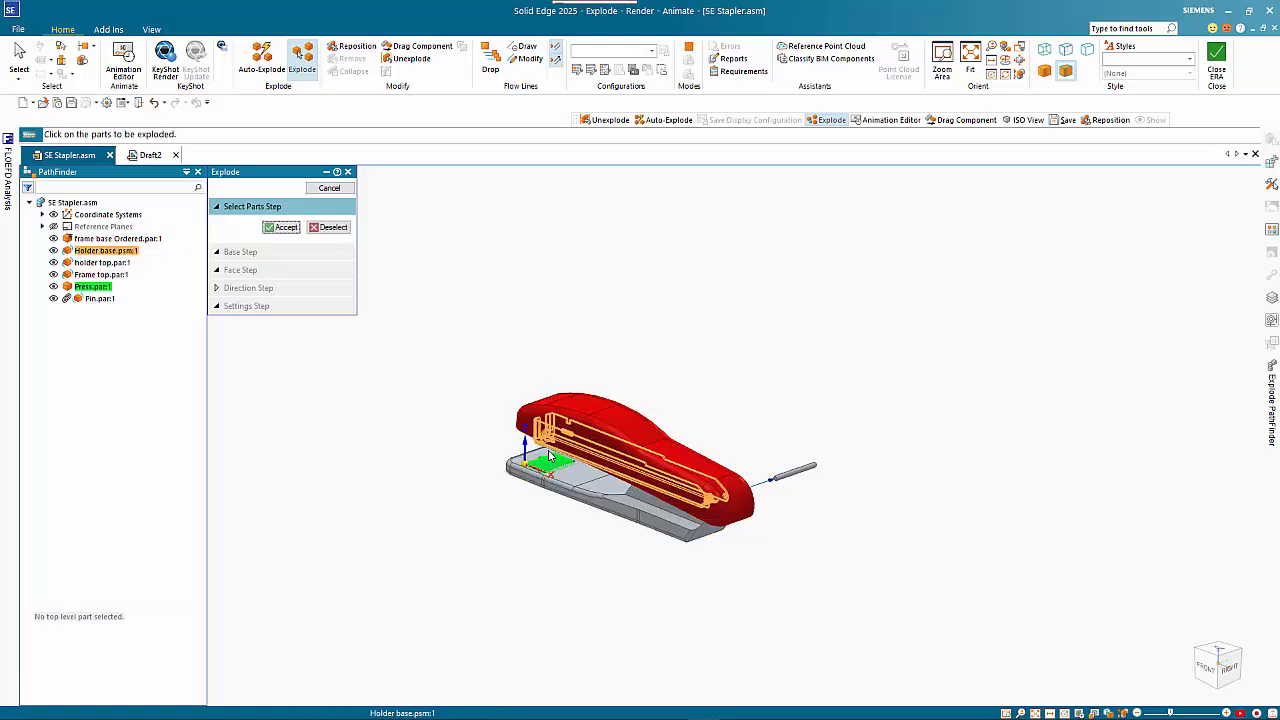
click(548, 450)
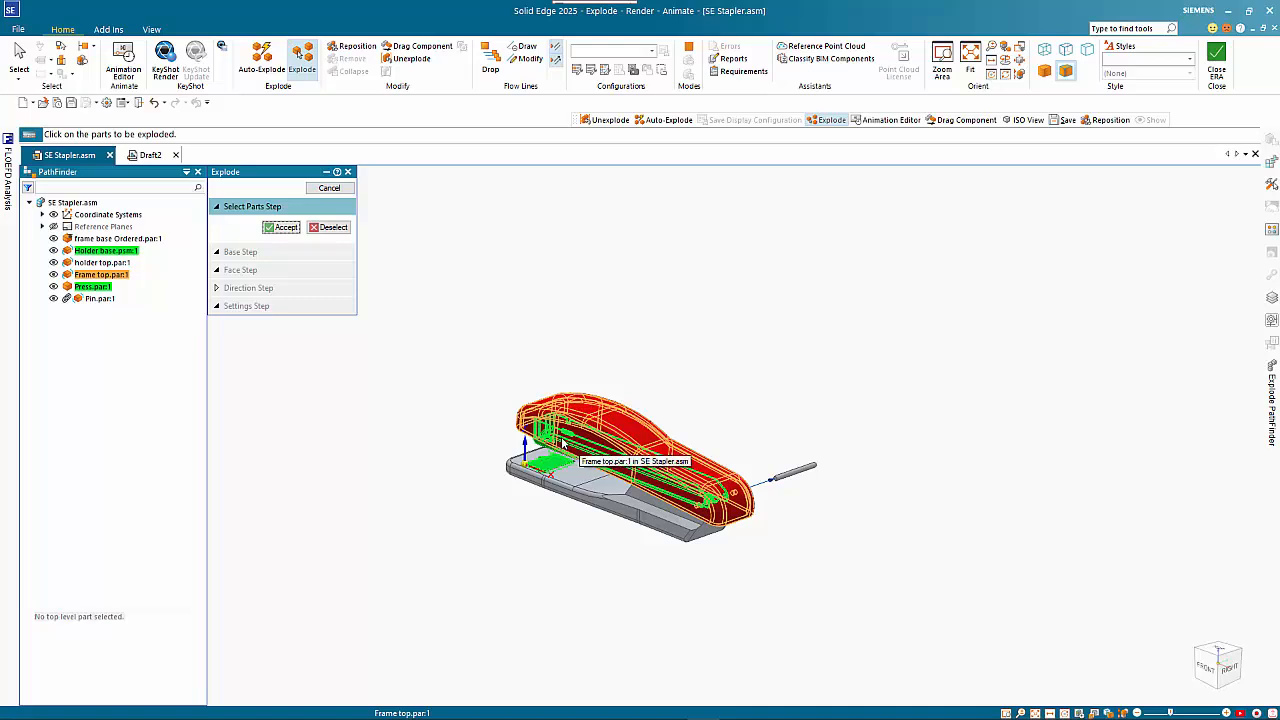
right_click(562, 442)
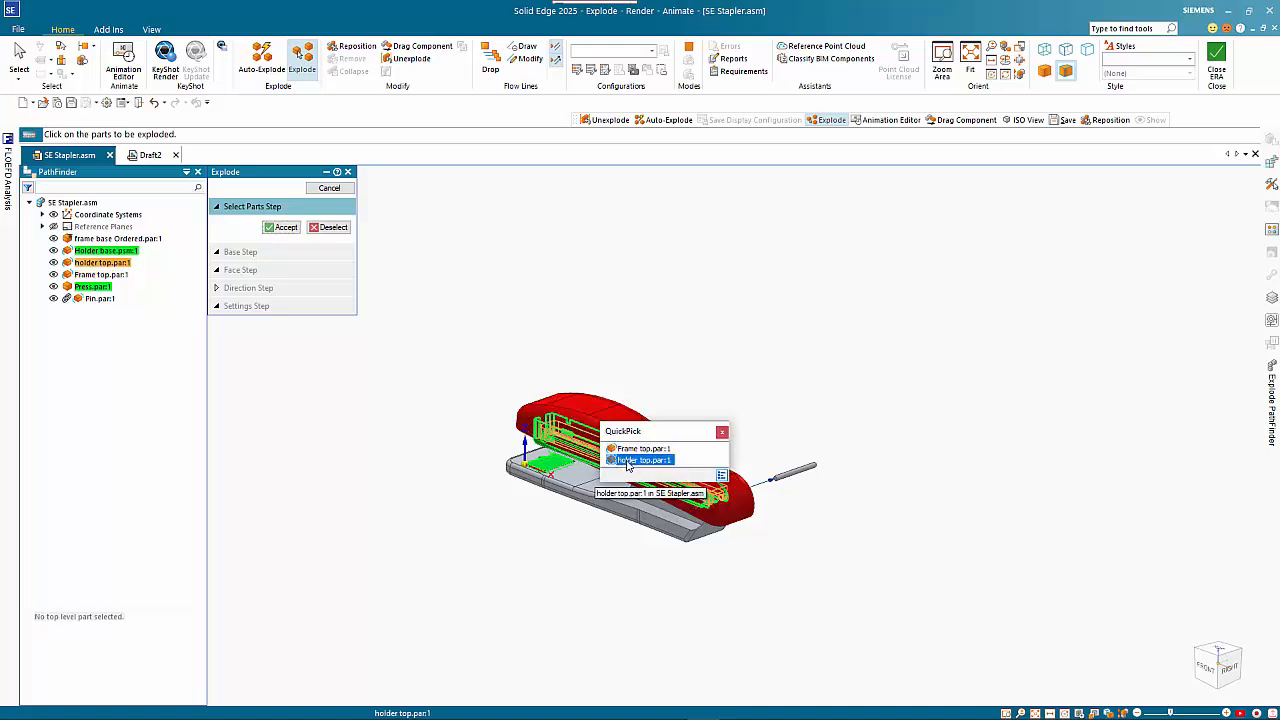
click(627, 460)
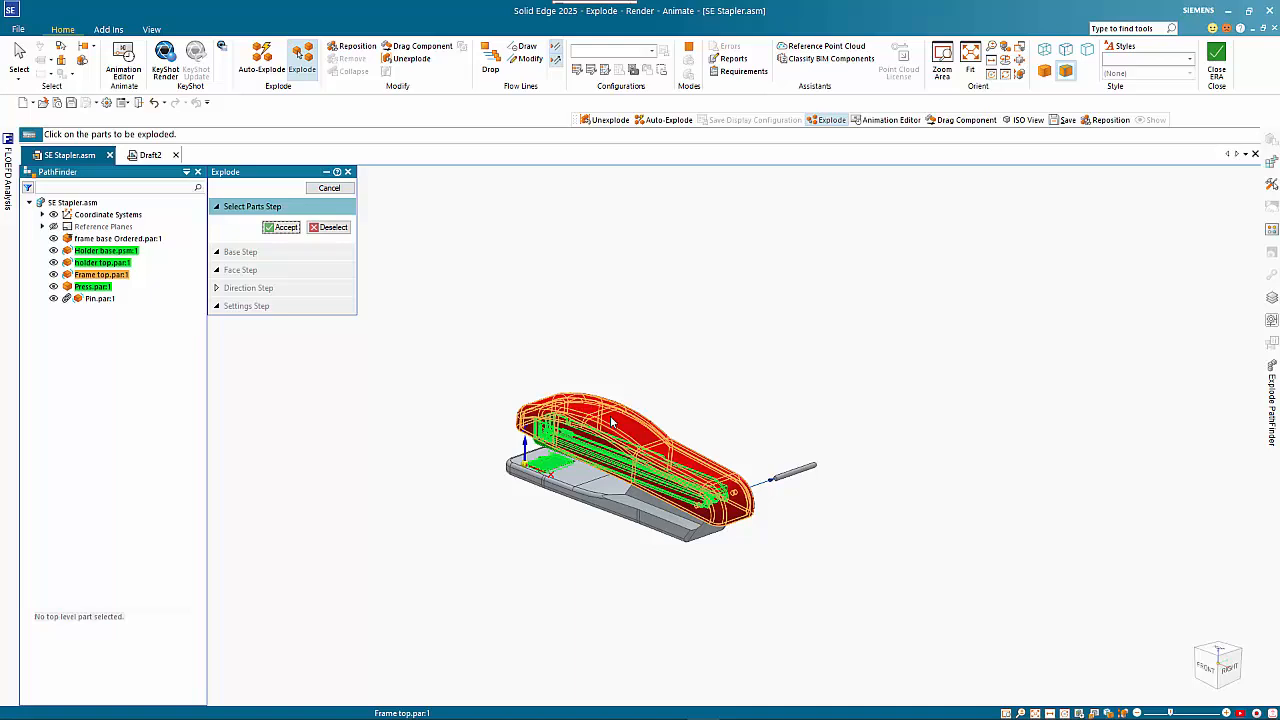
click(614, 420)
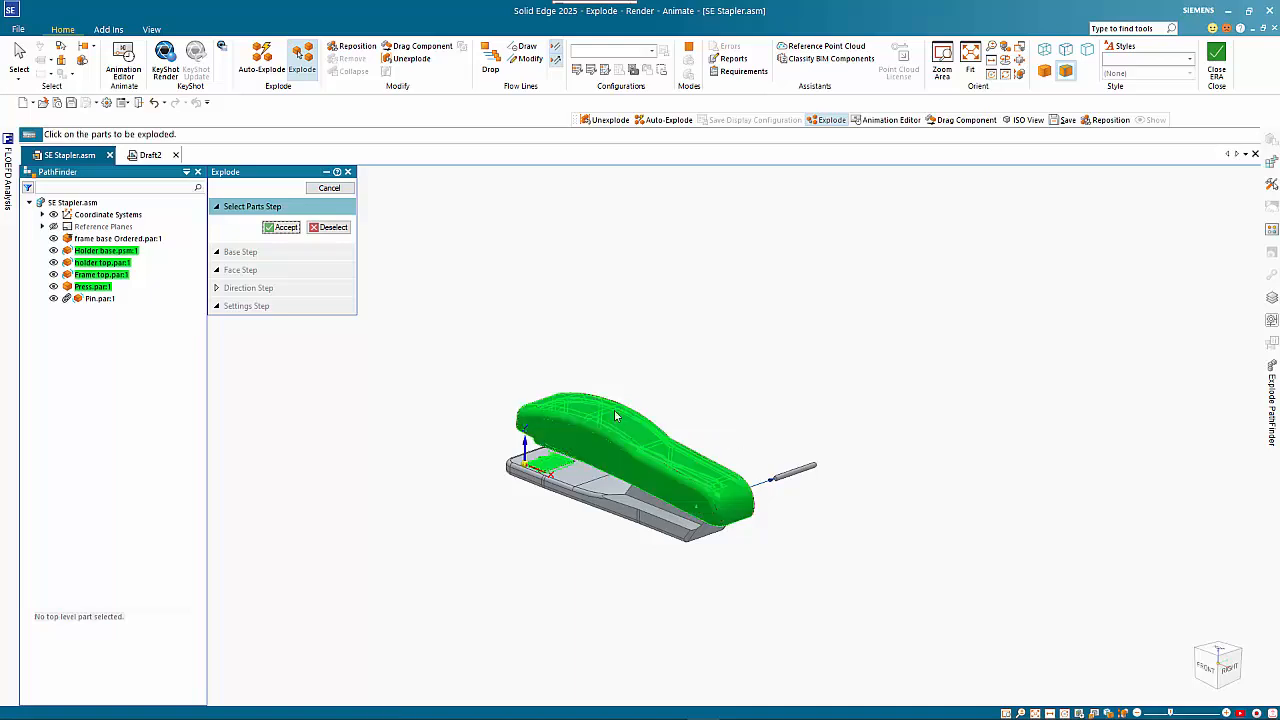
right_click(627, 341)
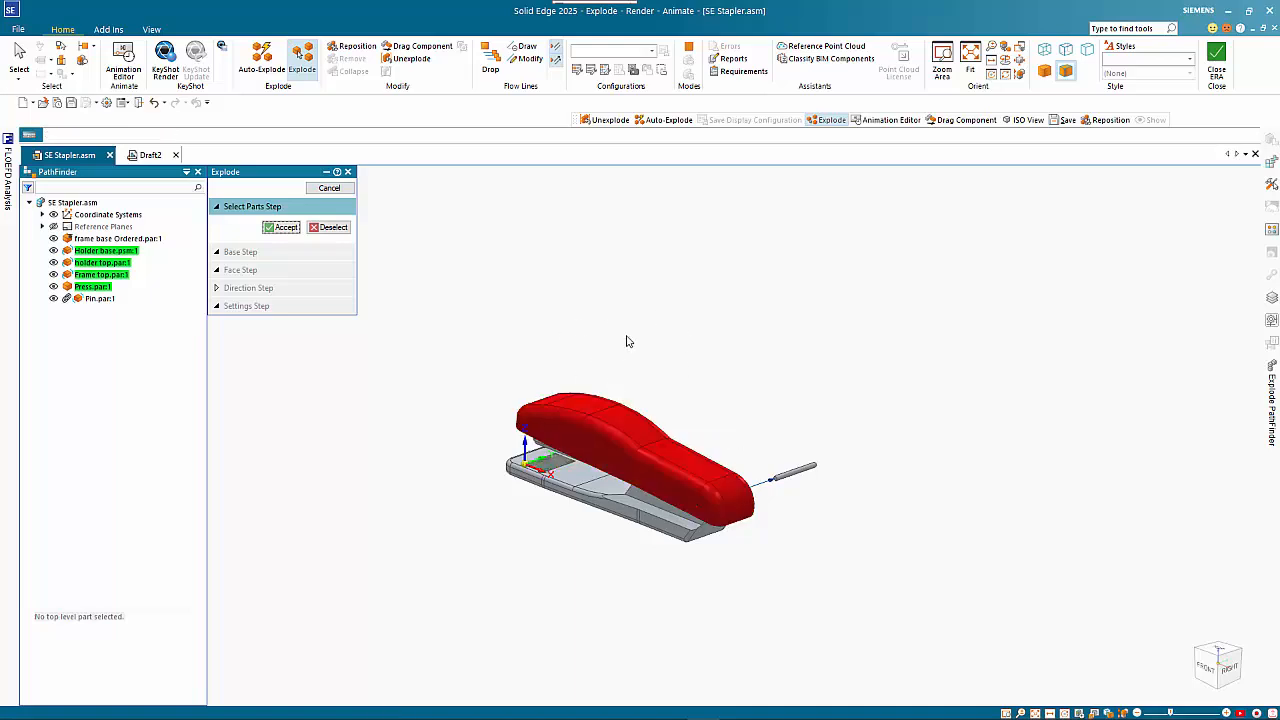
Explode the selected parts upward from the frame base's top face, spreading components evenly at a distance of 40 mm
click(579, 478)
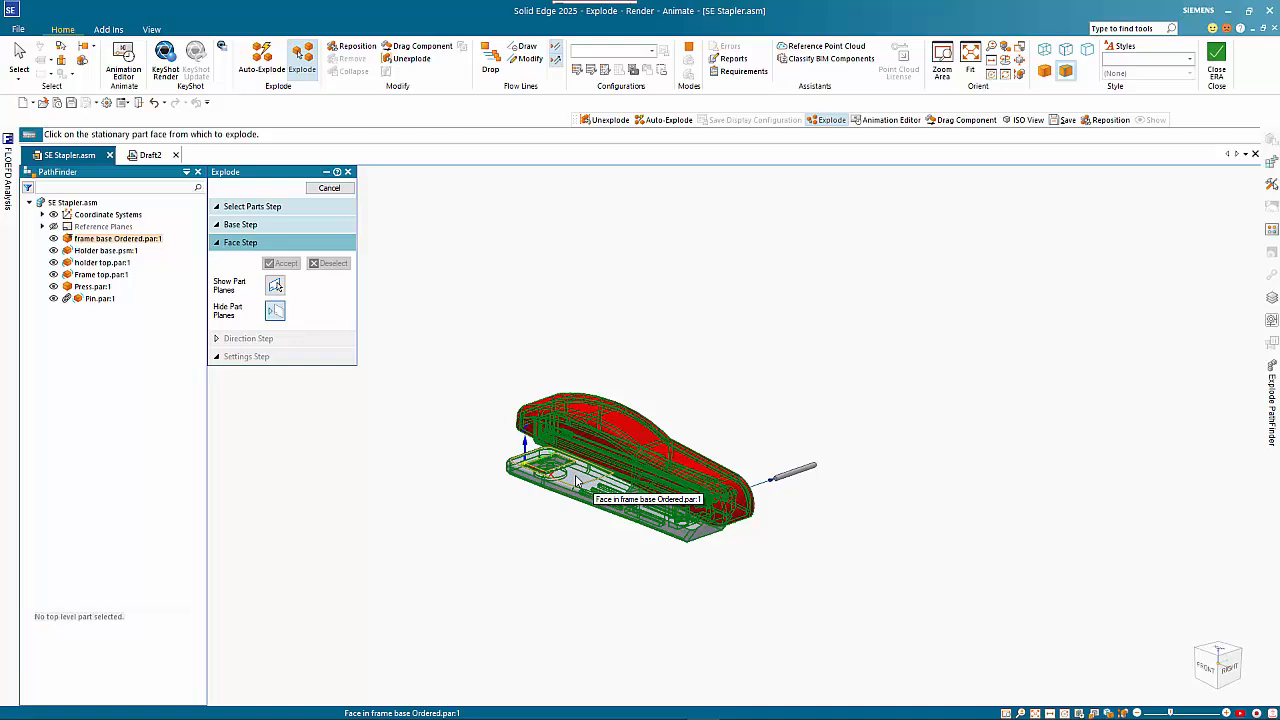
click(576, 481)
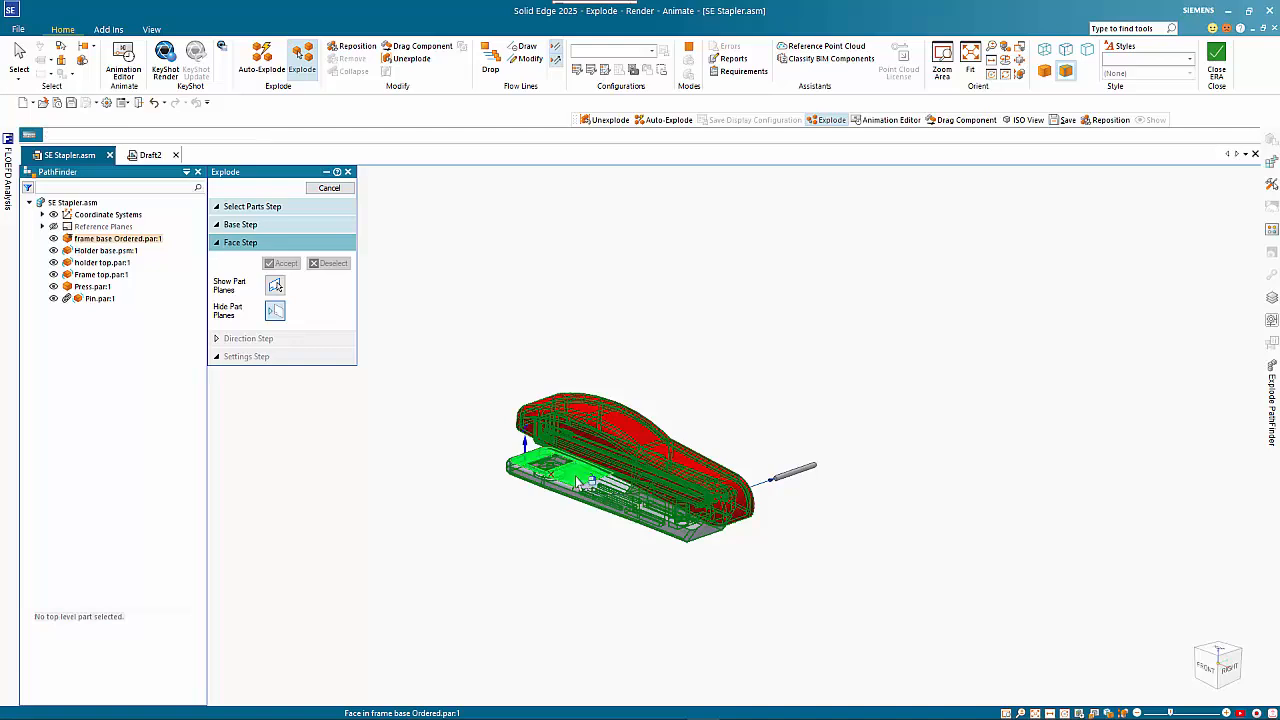
click(591, 319)
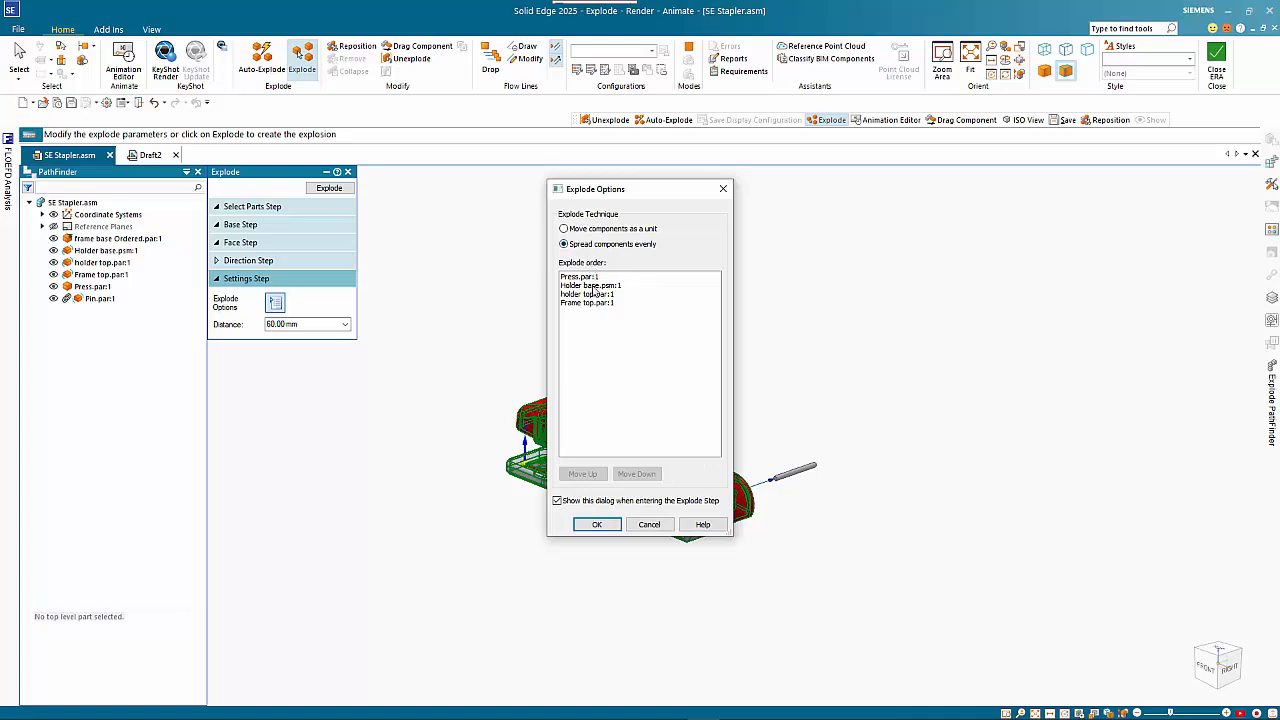
click(597, 524)
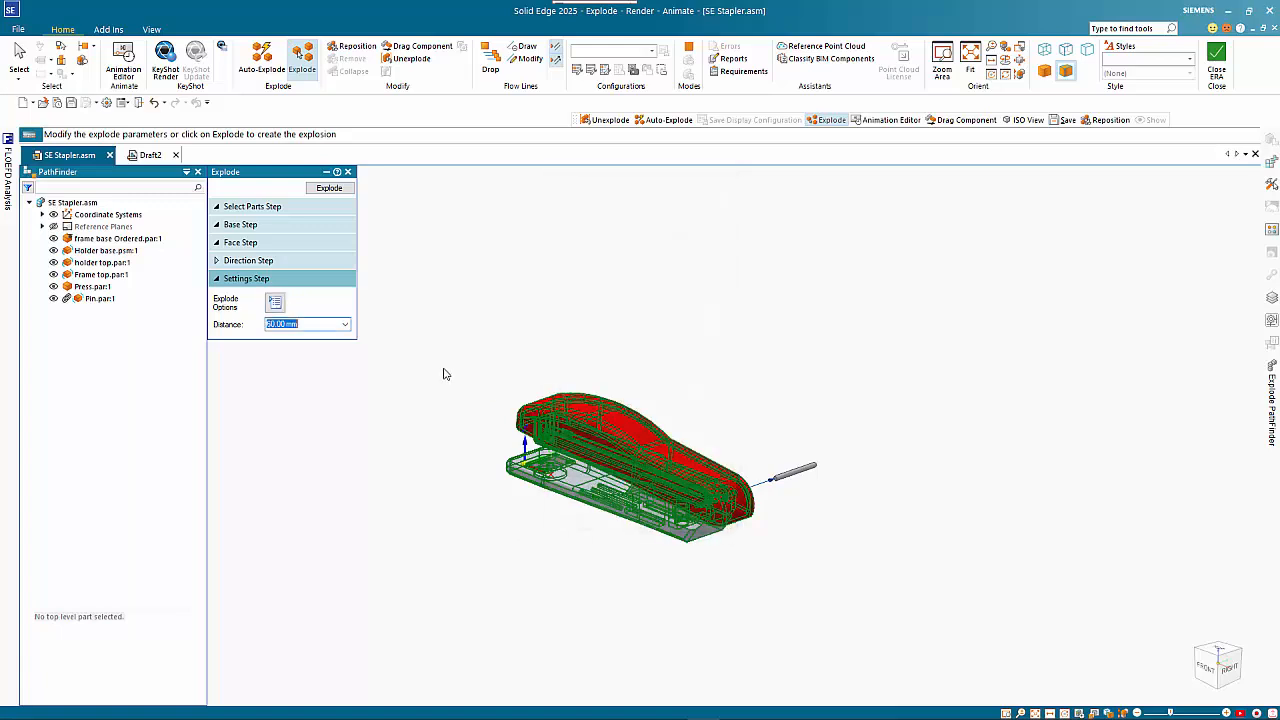
text(40)
key(Return)
scroll(616, 431, down, 3)
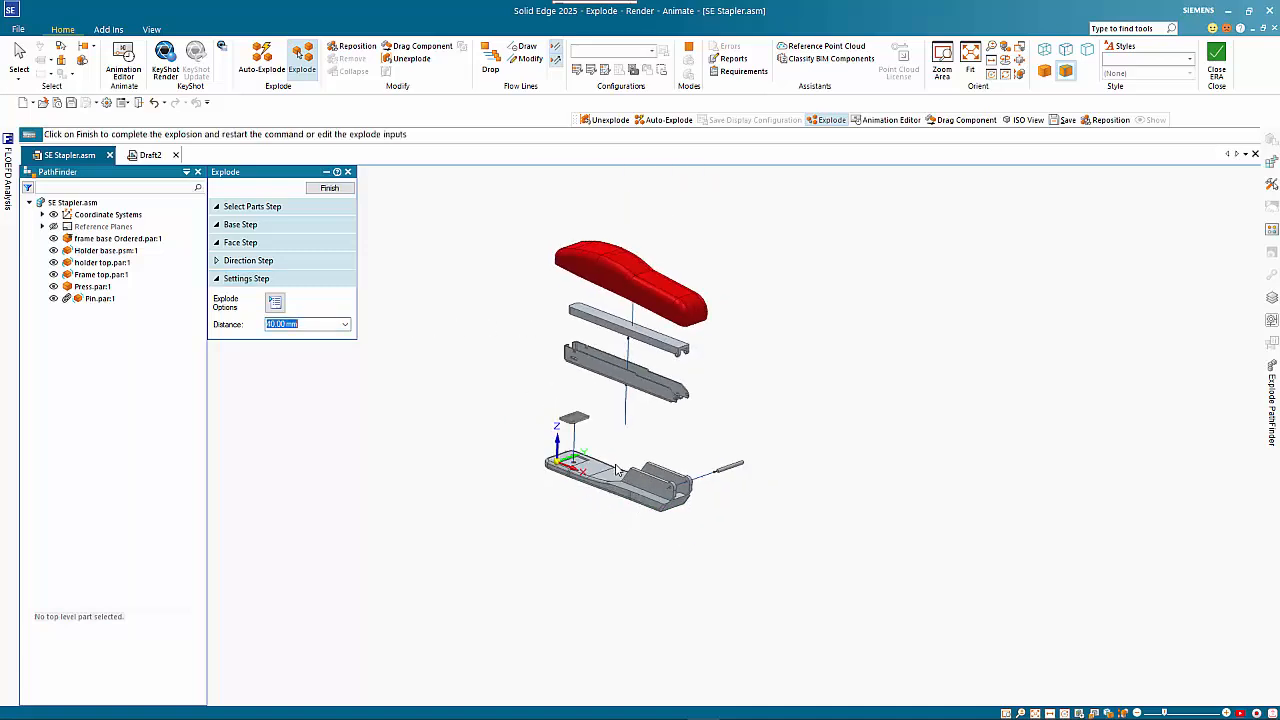
Save the exploded state as a new display configuration named Explode
shift+middle_drag(709, 387, 741, 451)
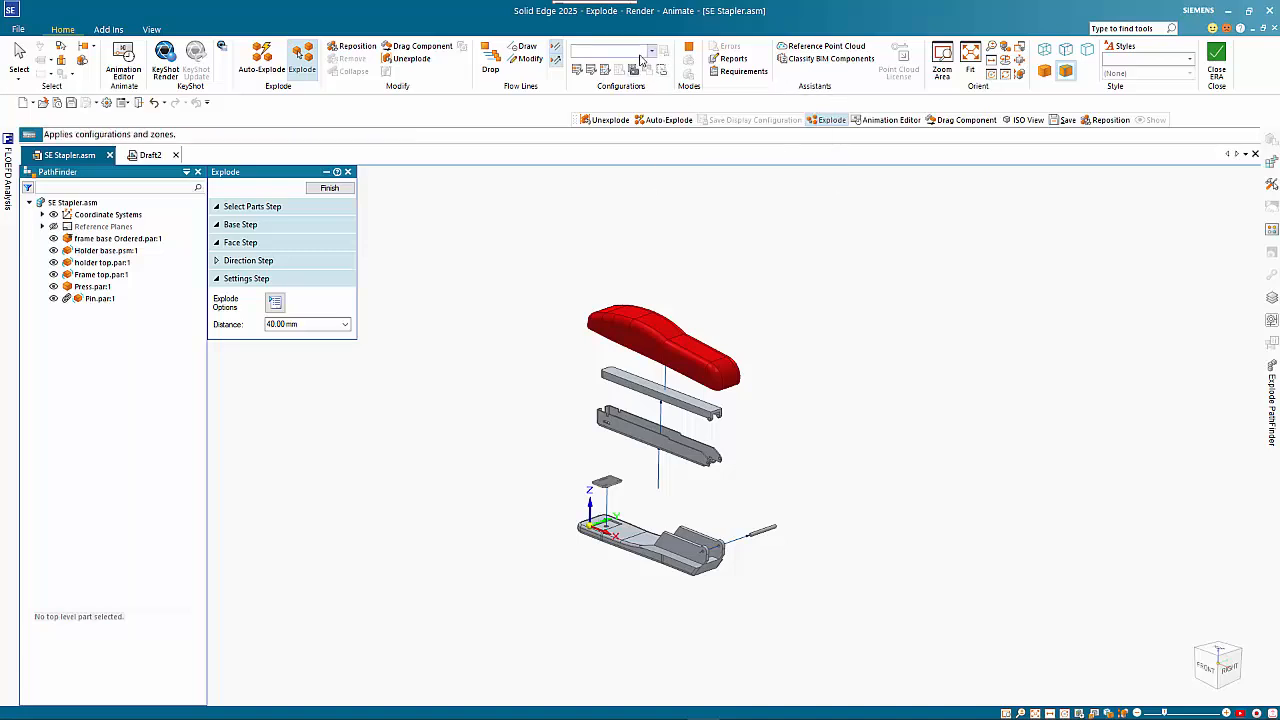
click(577, 77)
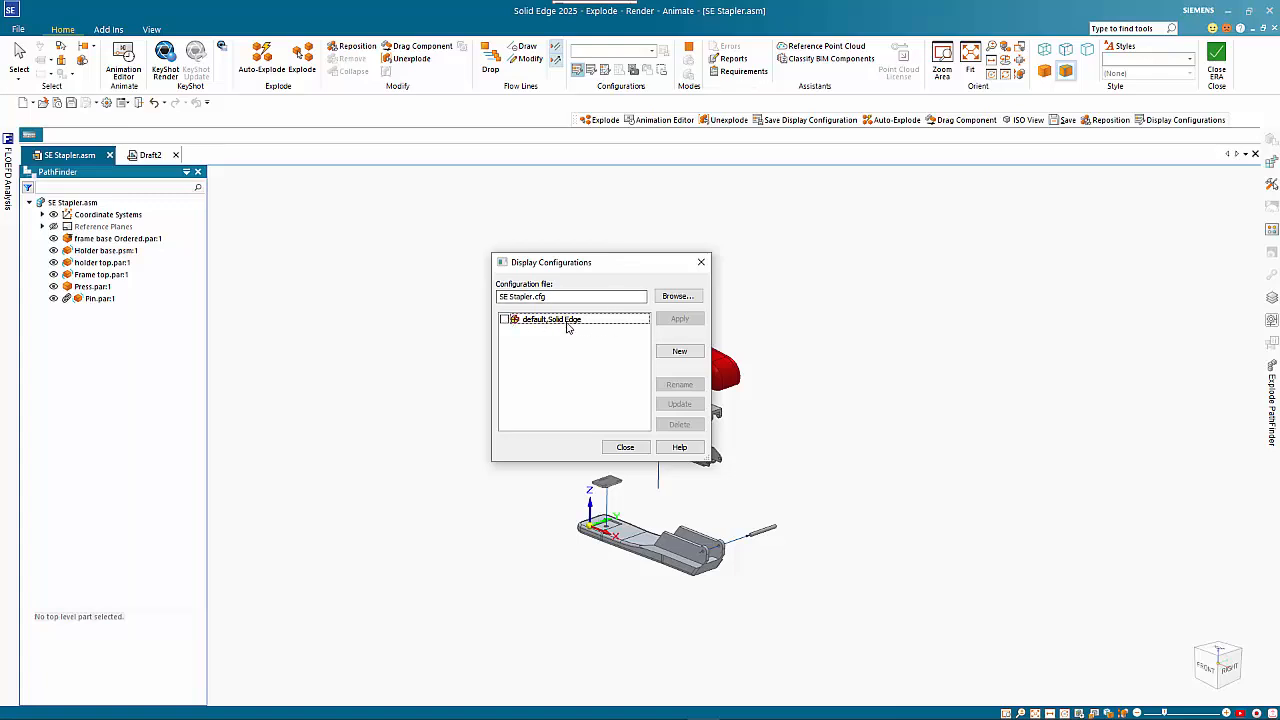
click(680, 351)
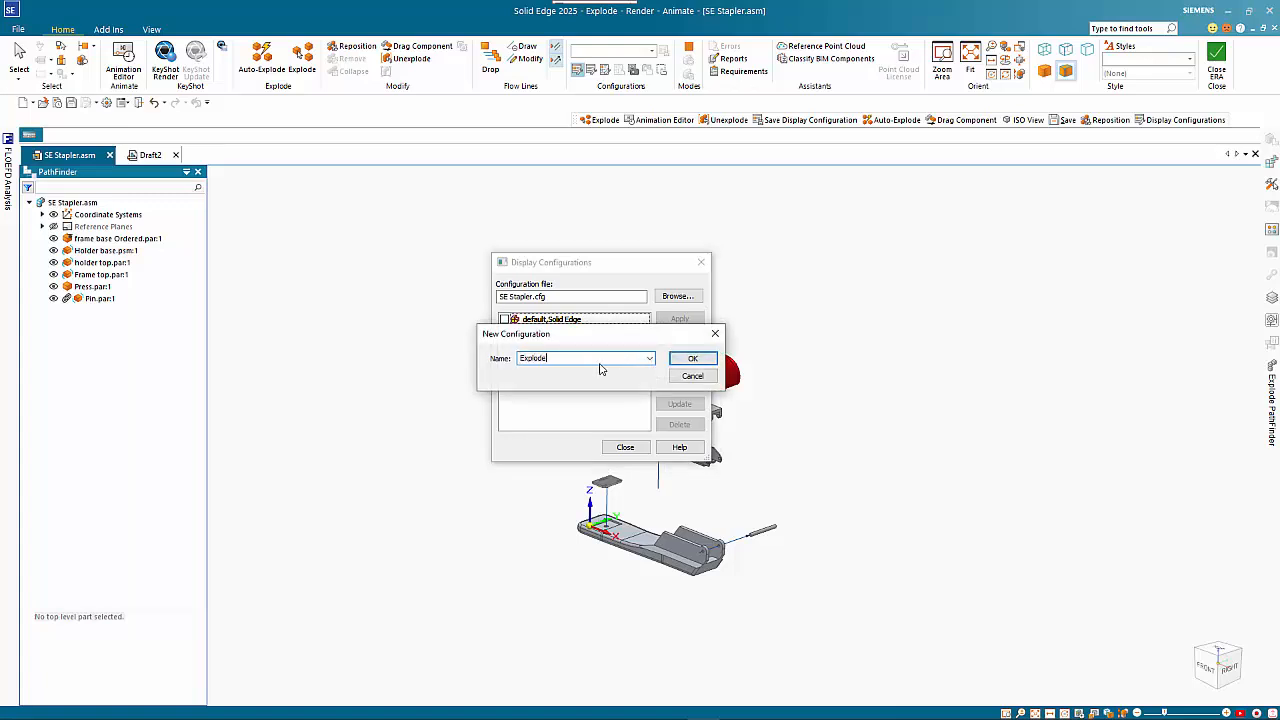
click(692, 358)
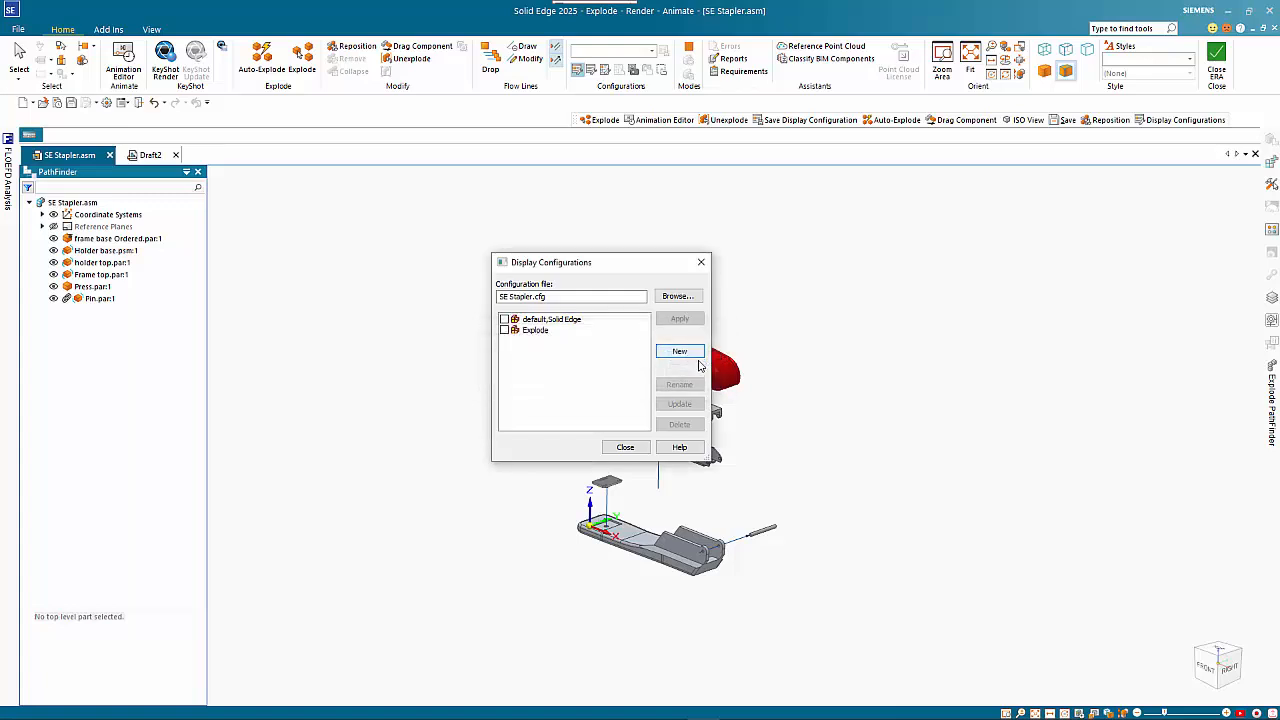
click(628, 447)
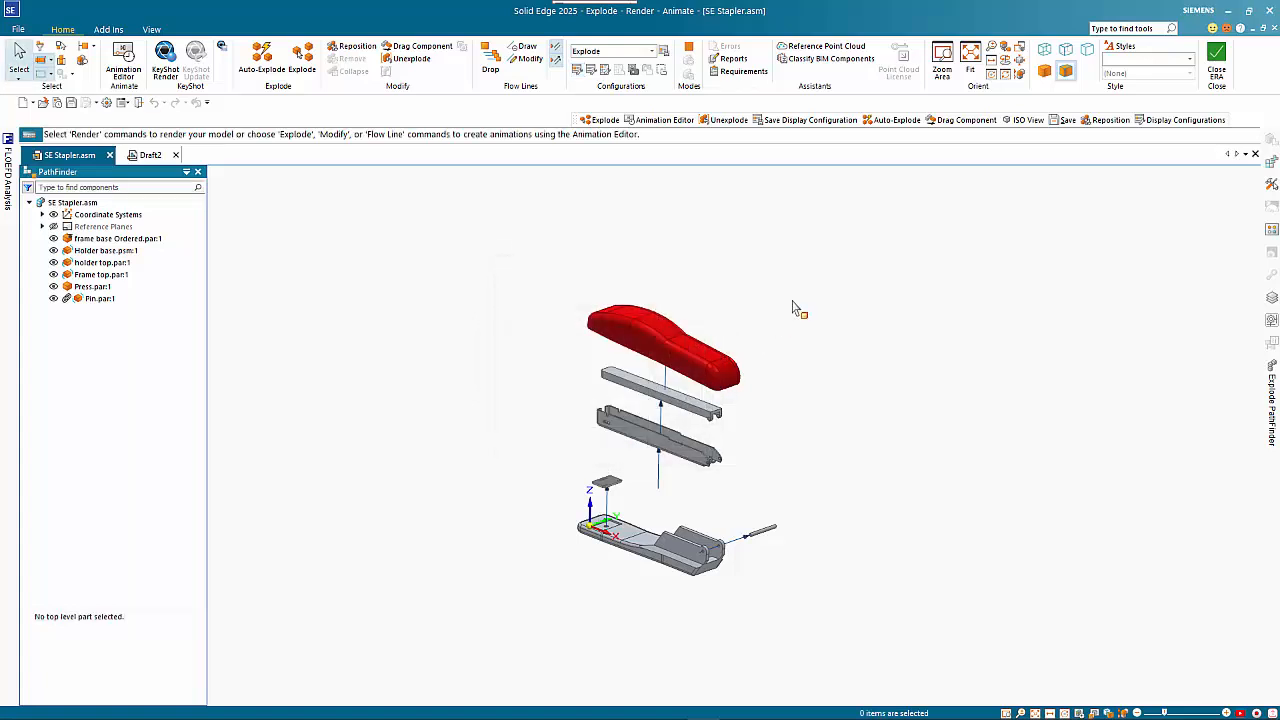
Close the ERA environment and save the stapler assembly, dismissing the PDM Studio server prompt
click(1215, 66)
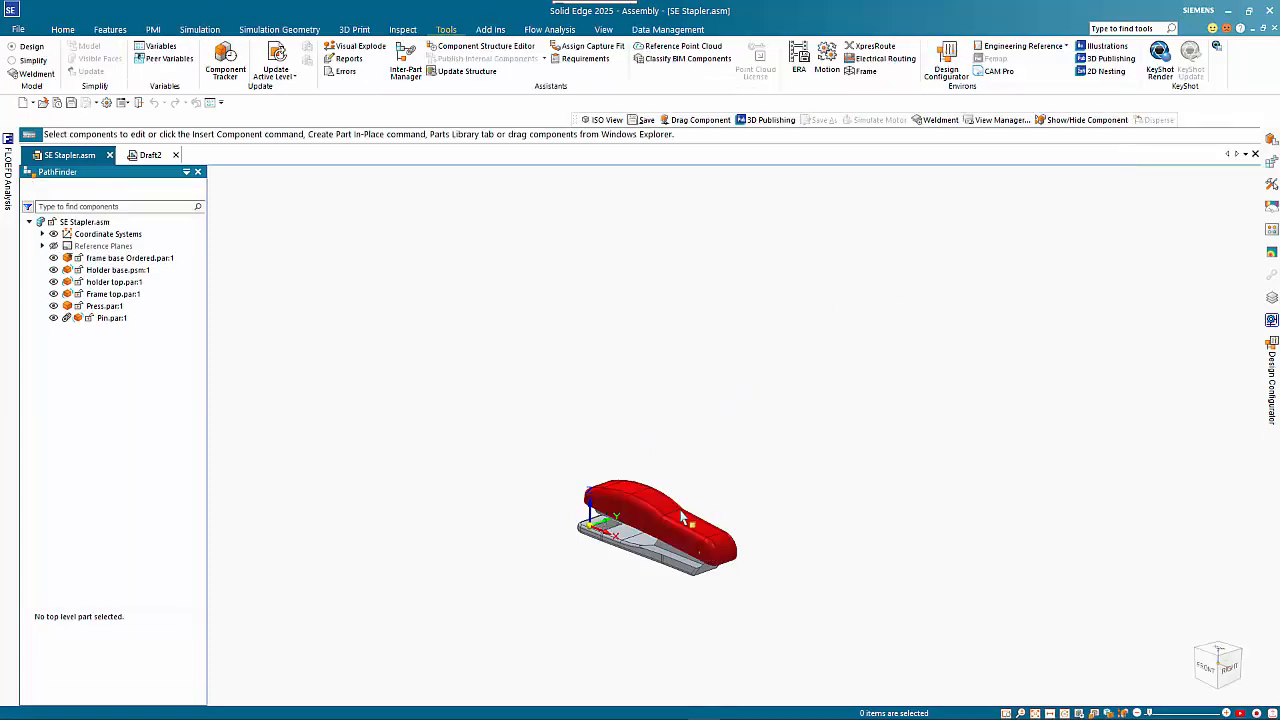
scroll(656, 589, up, 5)
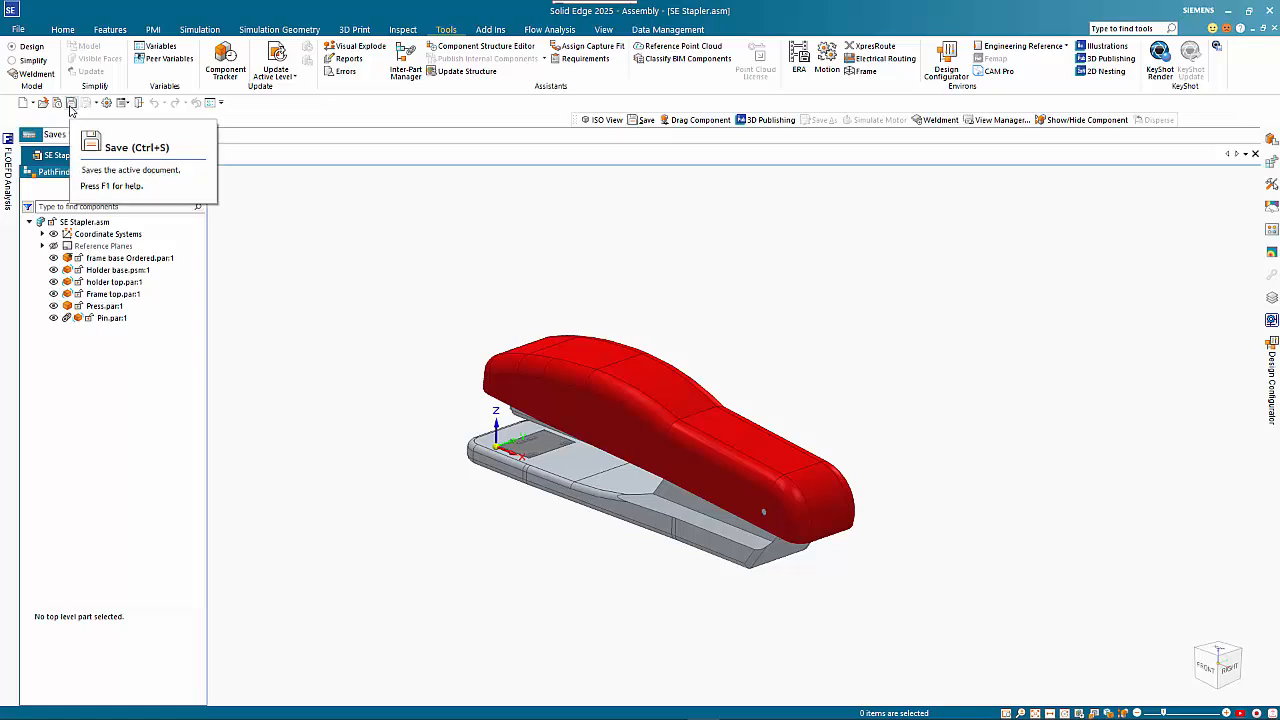
click(71, 103)
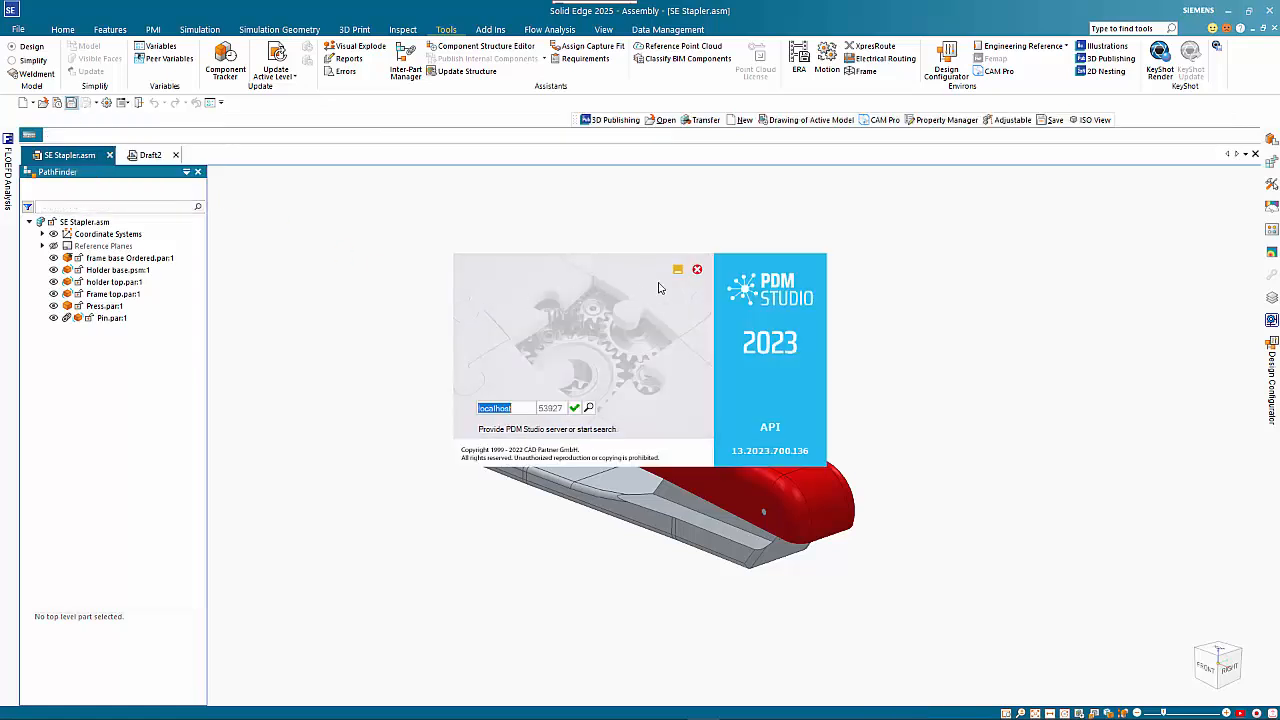
click(698, 270)
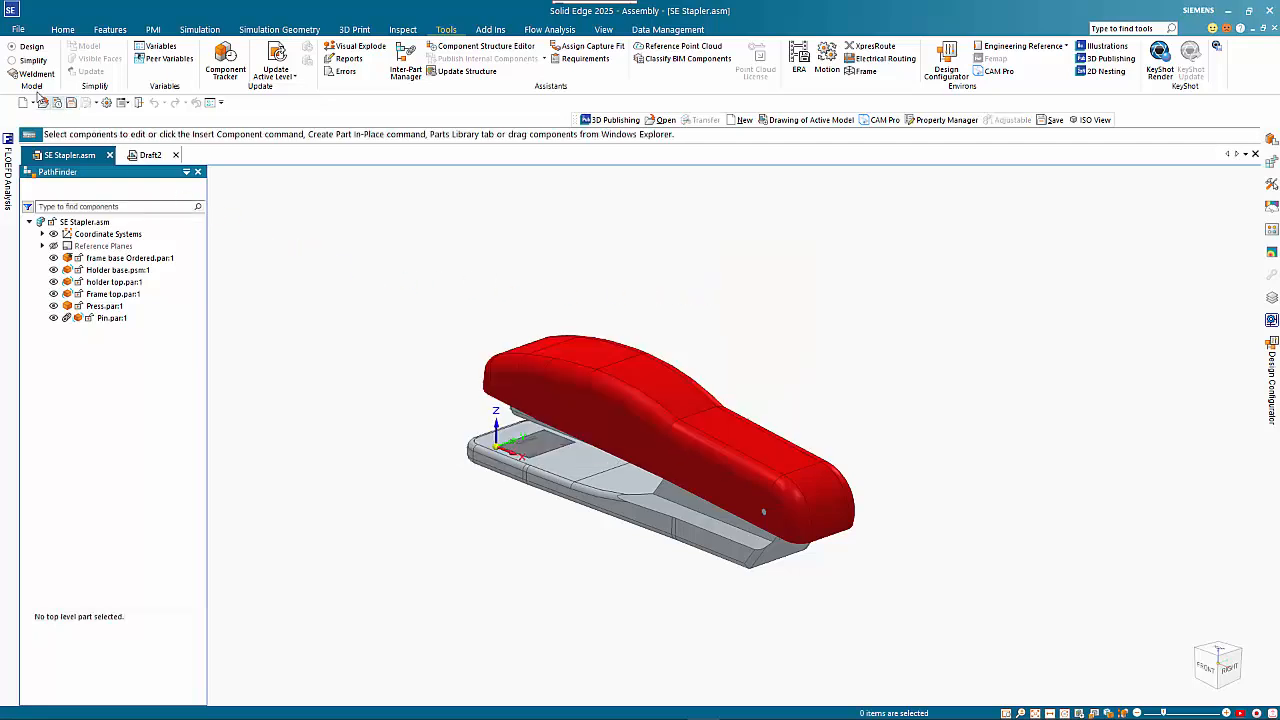
click(46, 48)
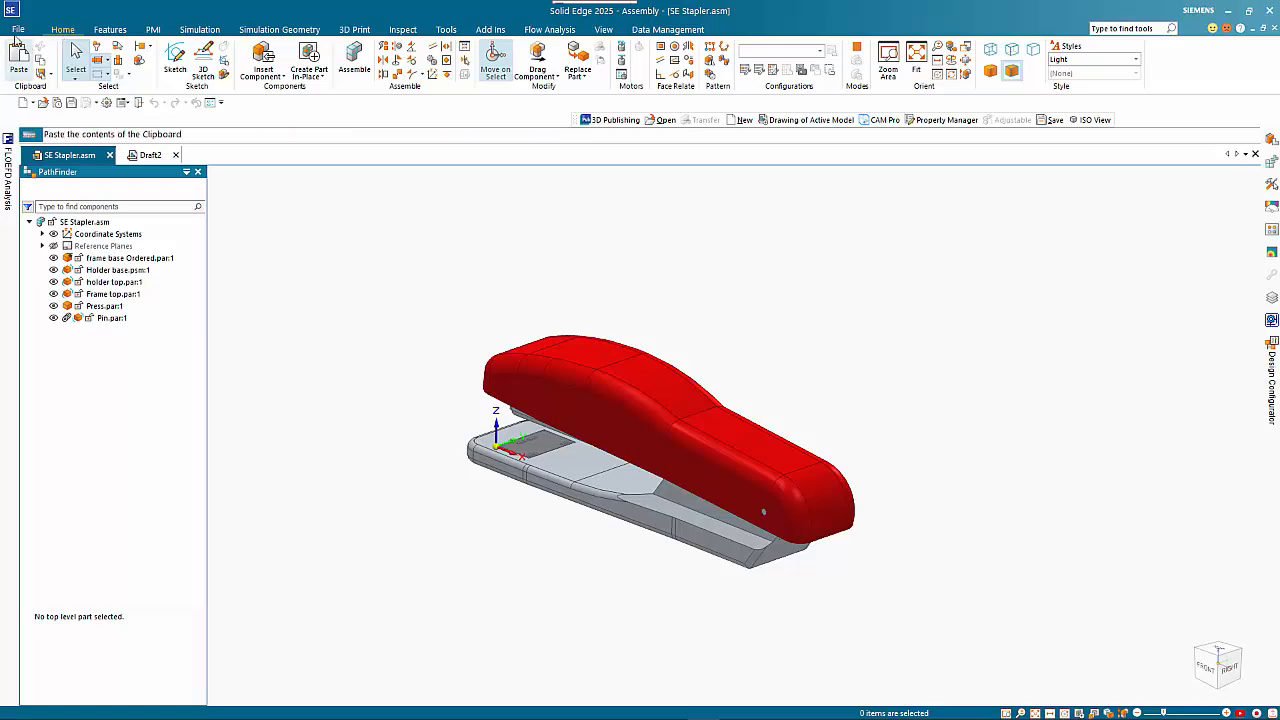
Create a drawing of the stapler assembly with the CAD Central iso draft.dft template, running the Drawing View Creation Wizard
click(18, 29)
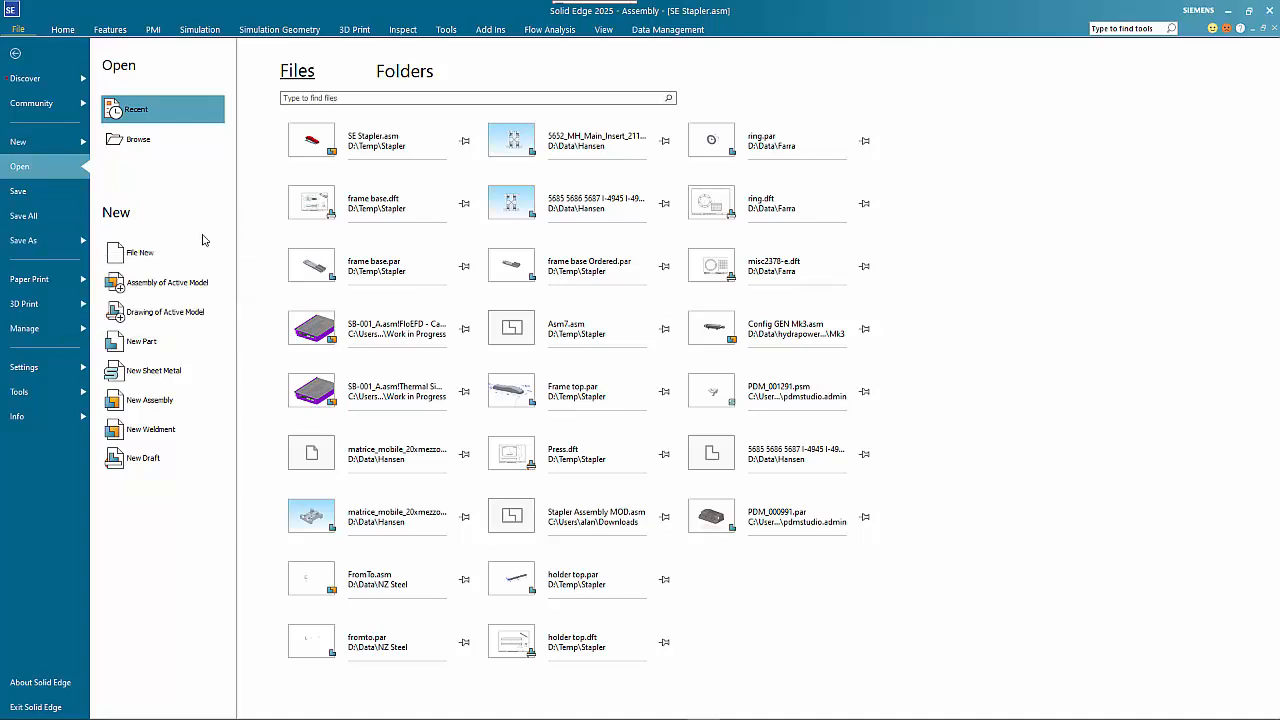
click(165, 314)
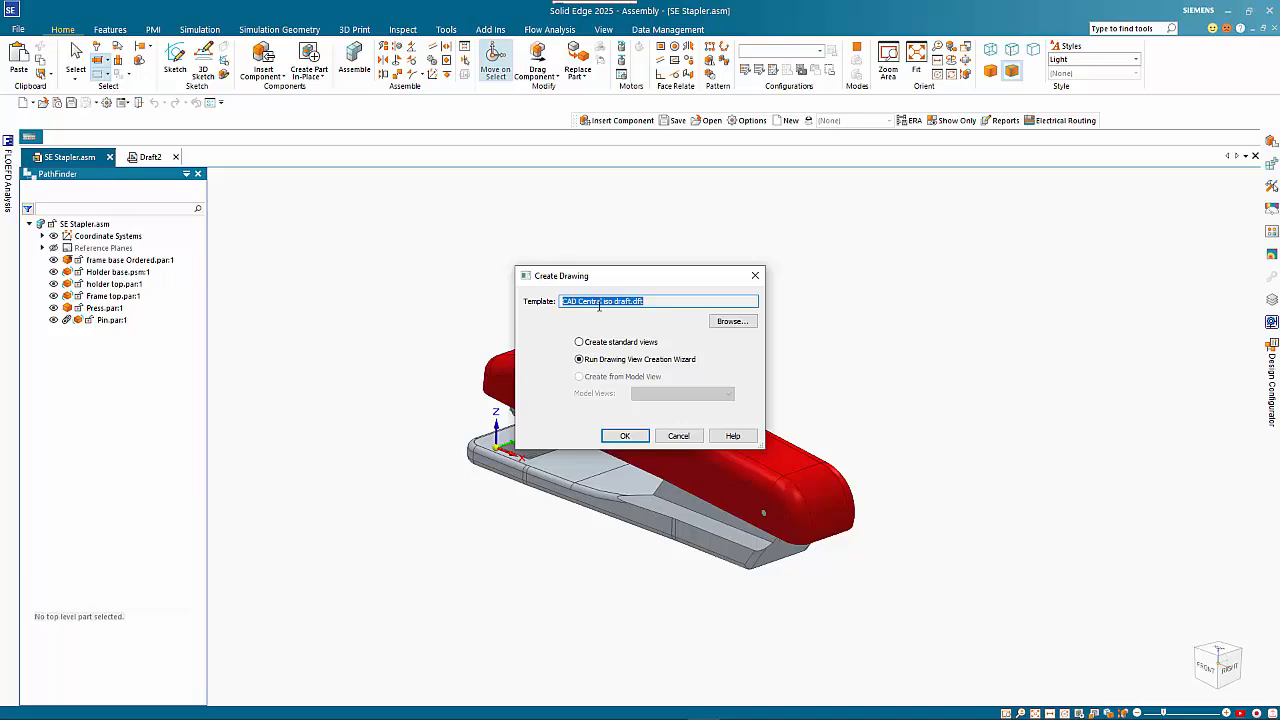
click(622, 436)
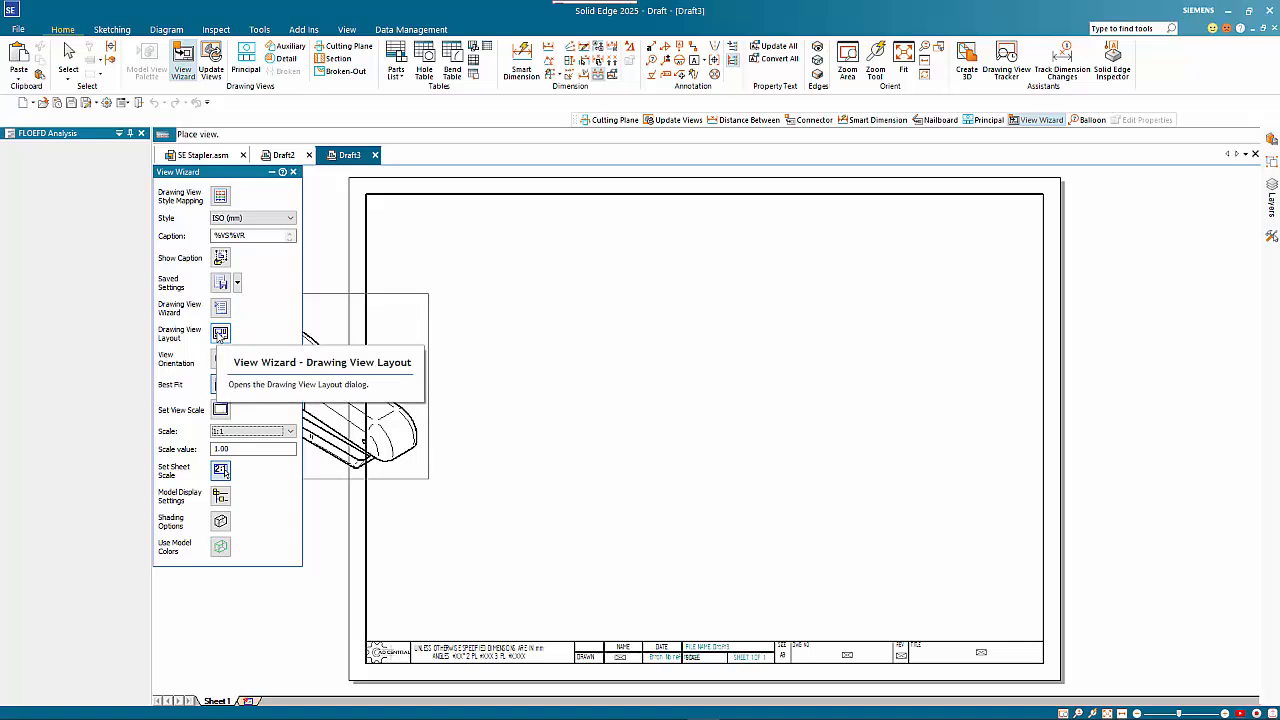
Set the drawing view to the Explode configuration and place the pictorial view at 1:1 in the left half of the sheet
click(220, 307)
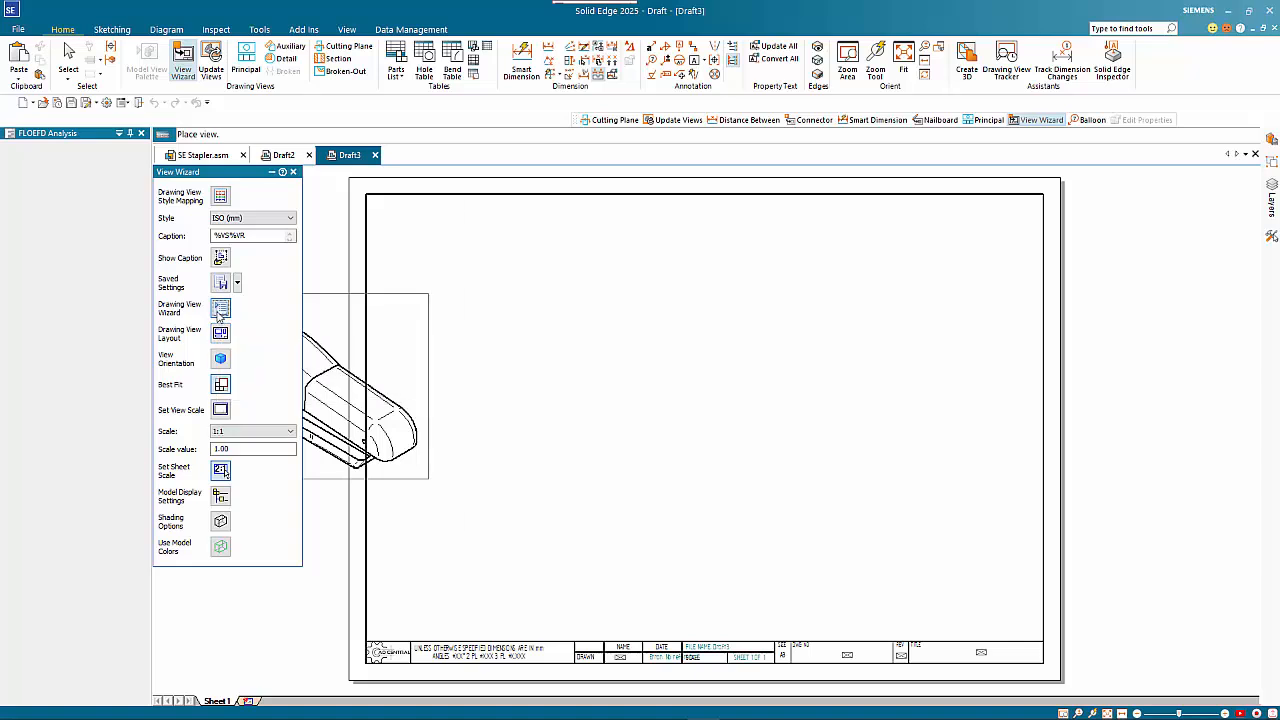
click(552, 252)
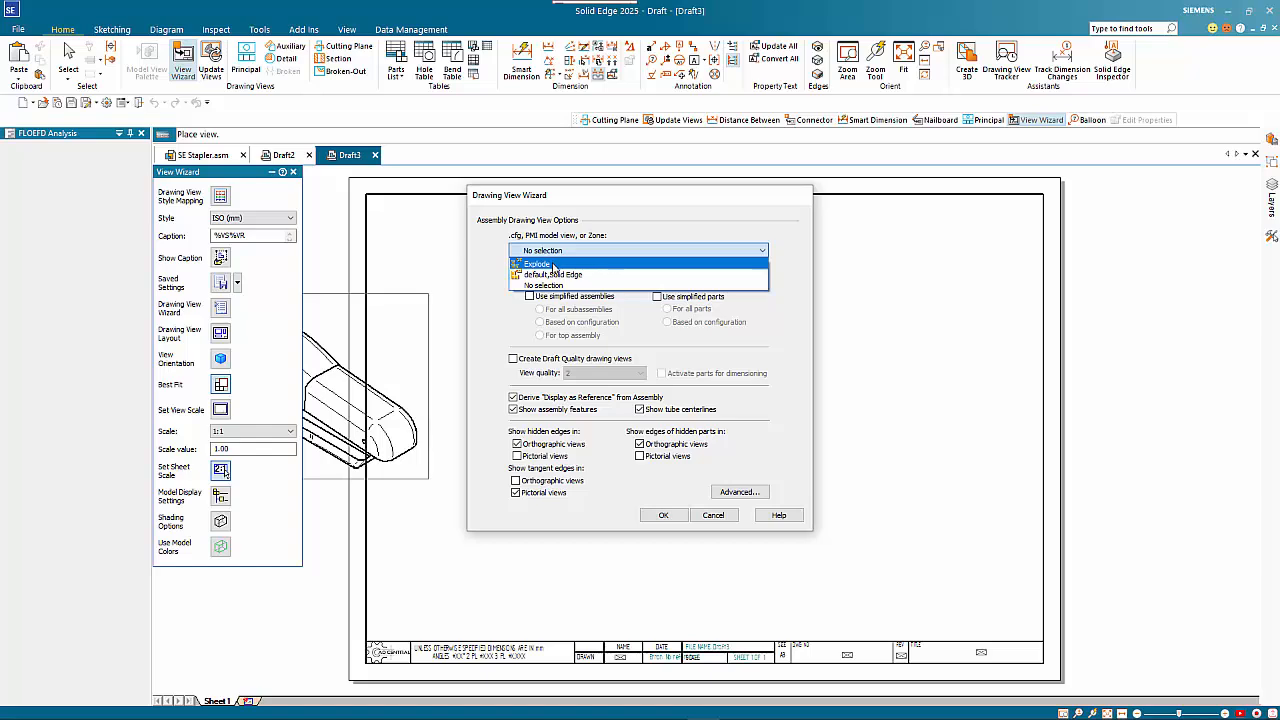
click(553, 265)
click(667, 516)
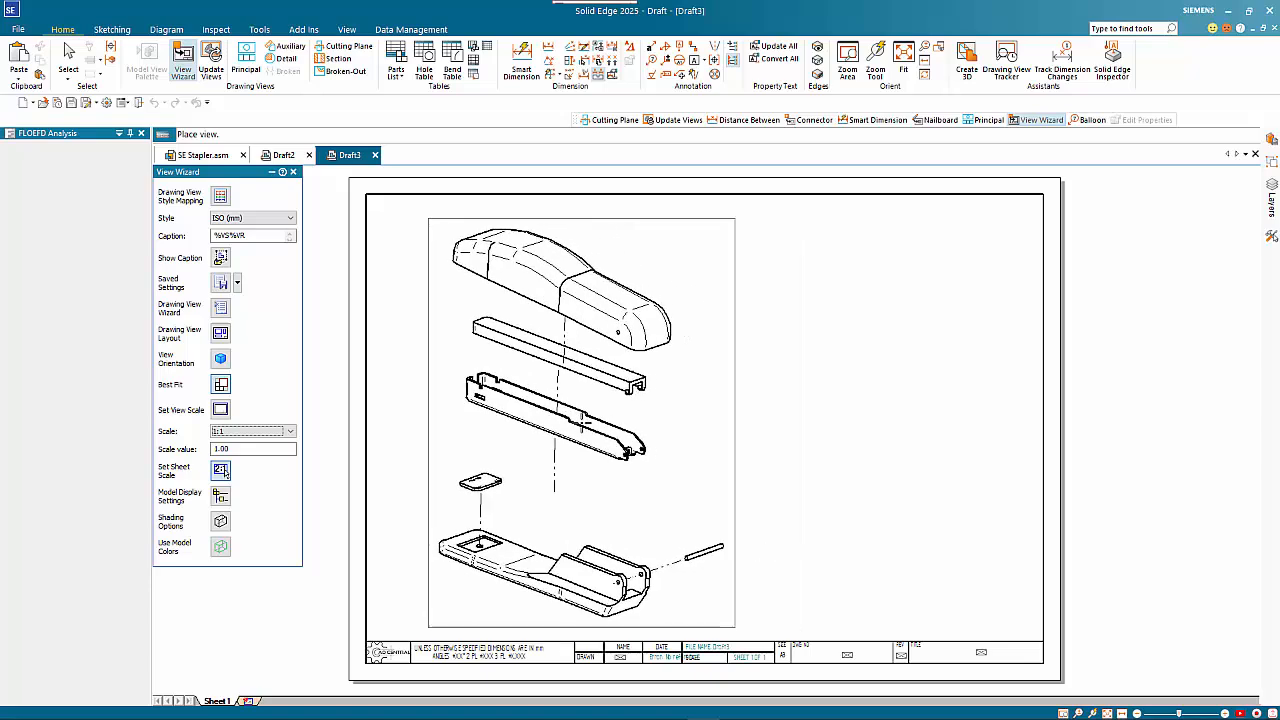
click(580, 415)
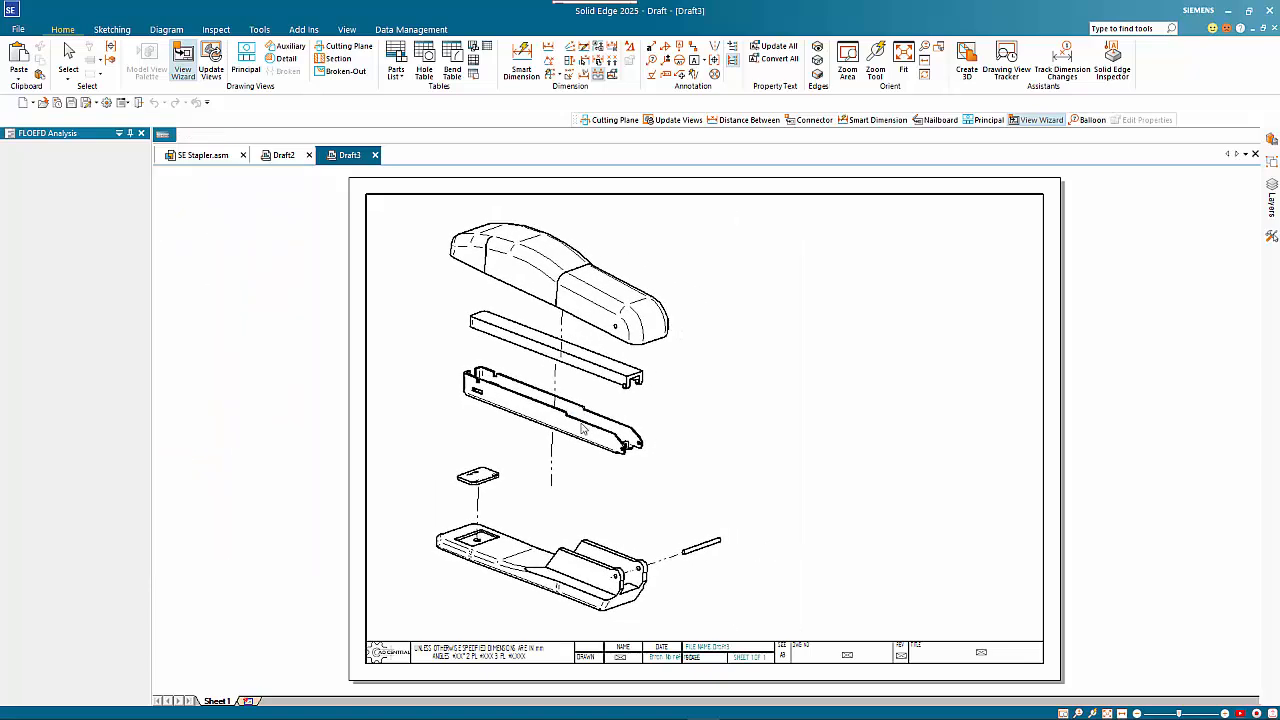
click(657, 520)
click(782, 463)
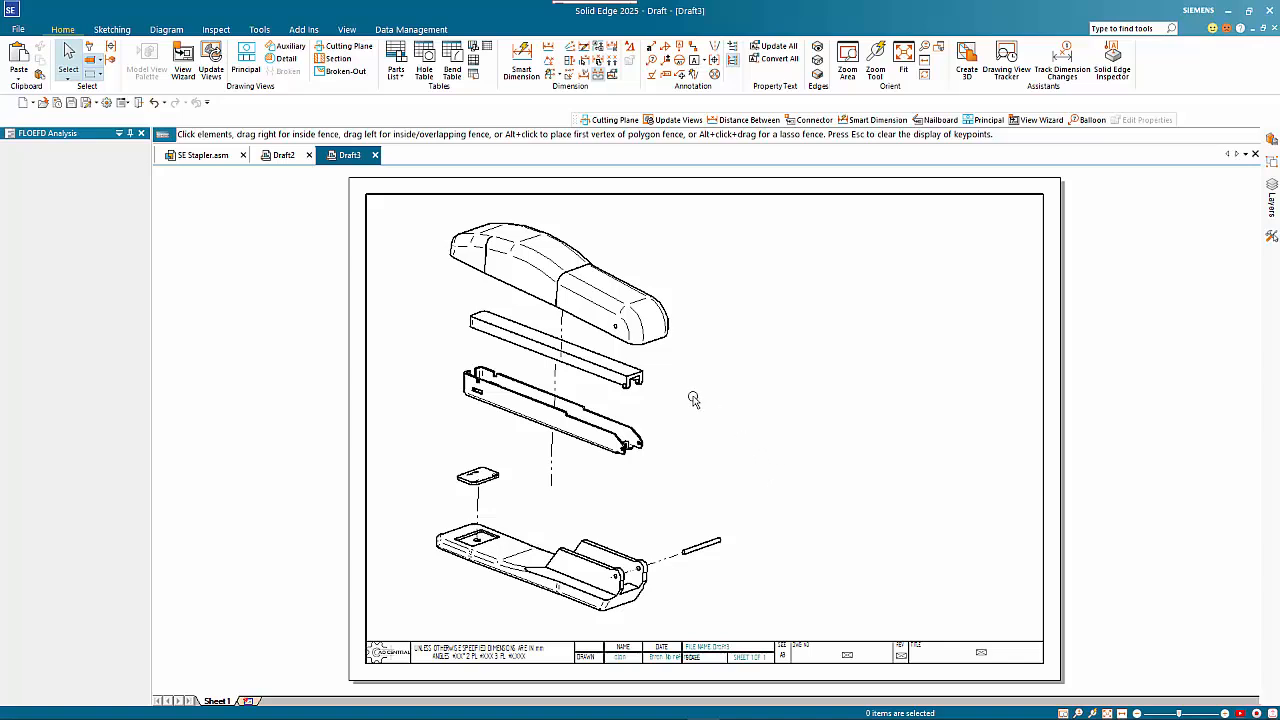
Add a parts list with automatic balloons for the exploded view, delete its Author column and place it in the sheet's upper right corner
click(397, 57)
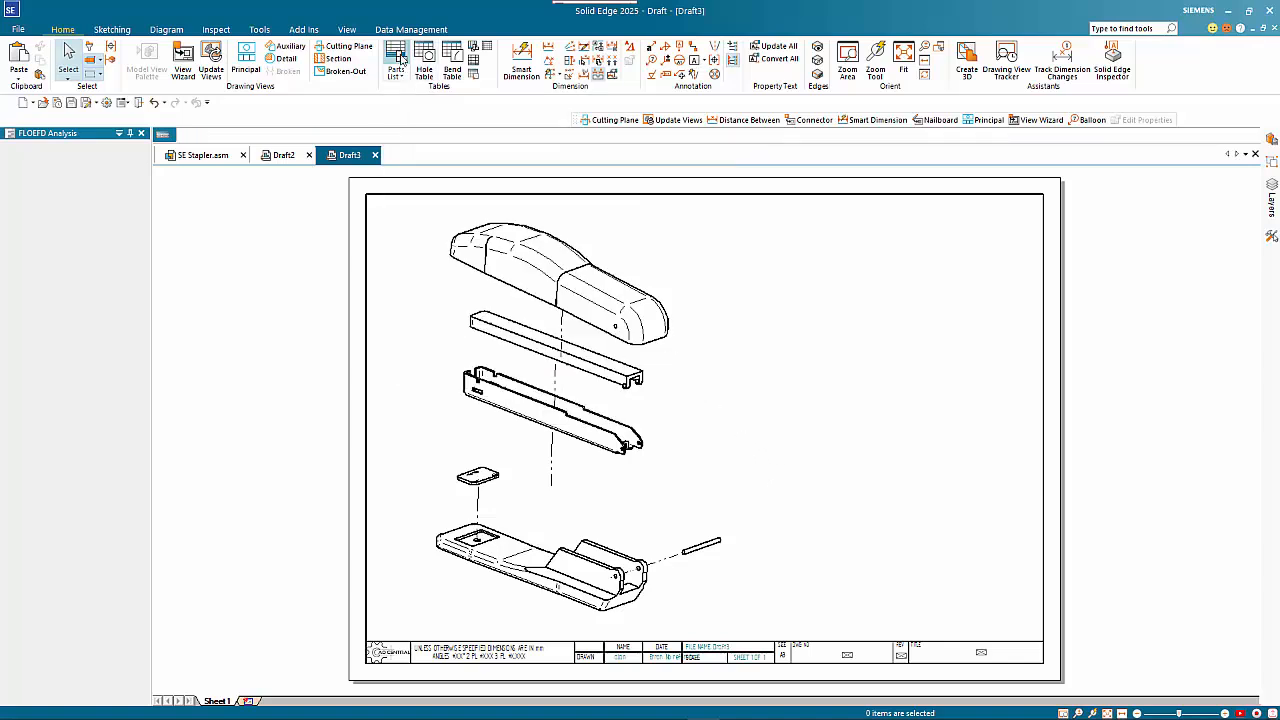
click(613, 275)
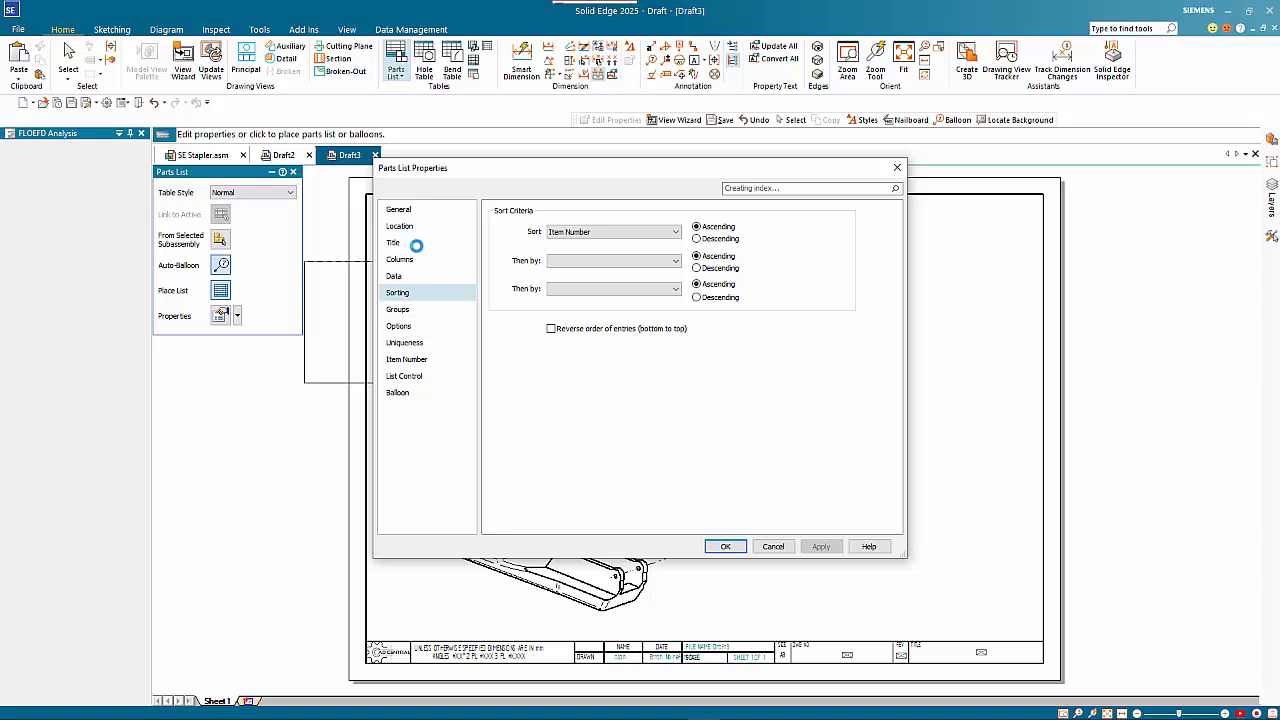
click(418, 261)
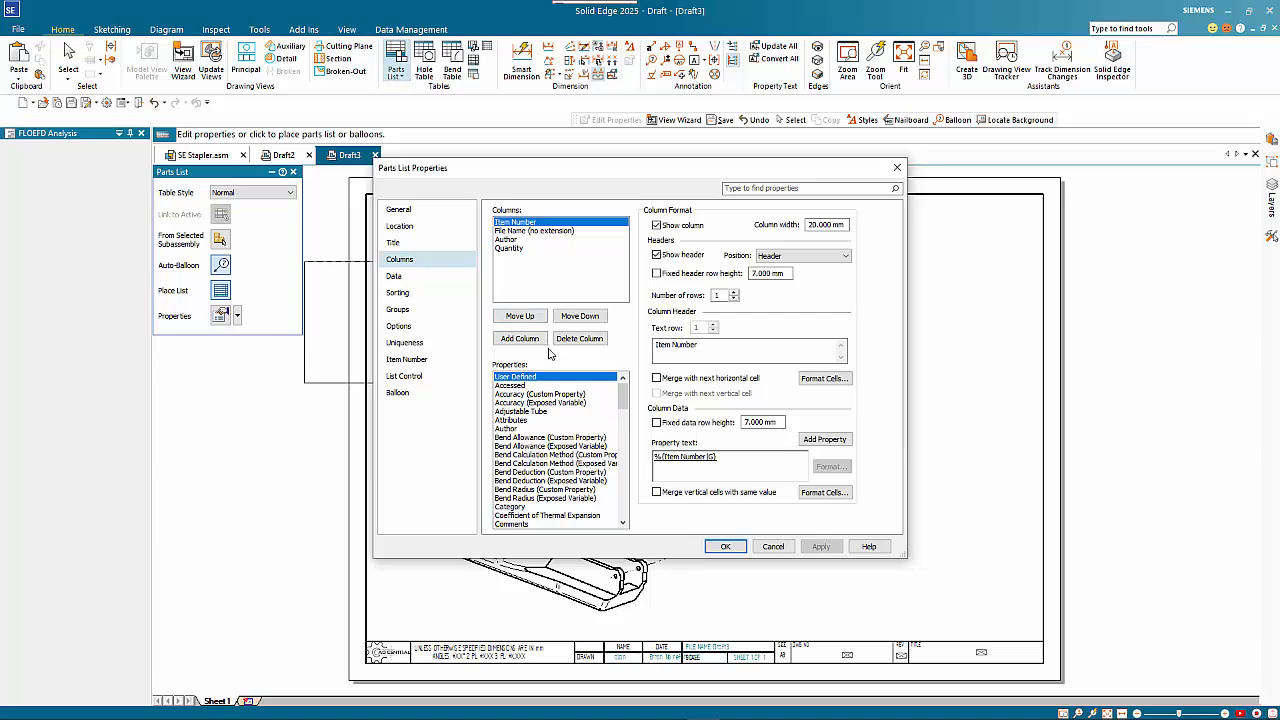
click(507, 240)
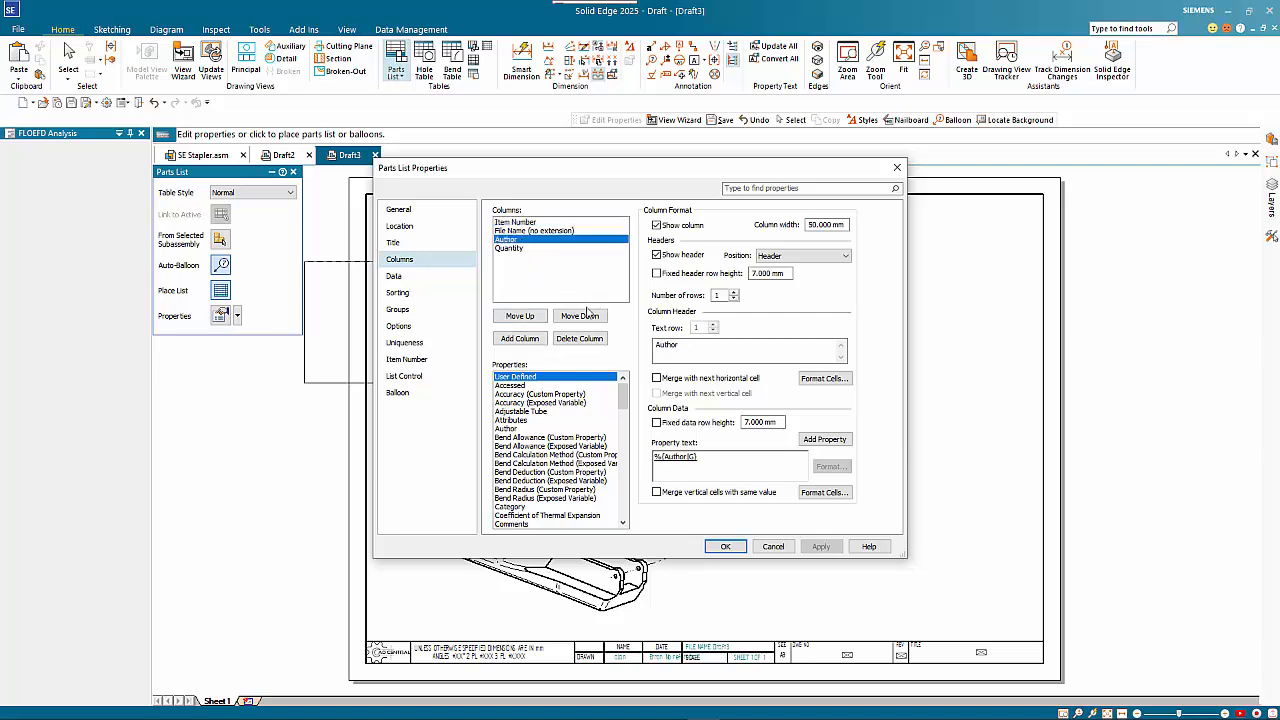
click(579, 338)
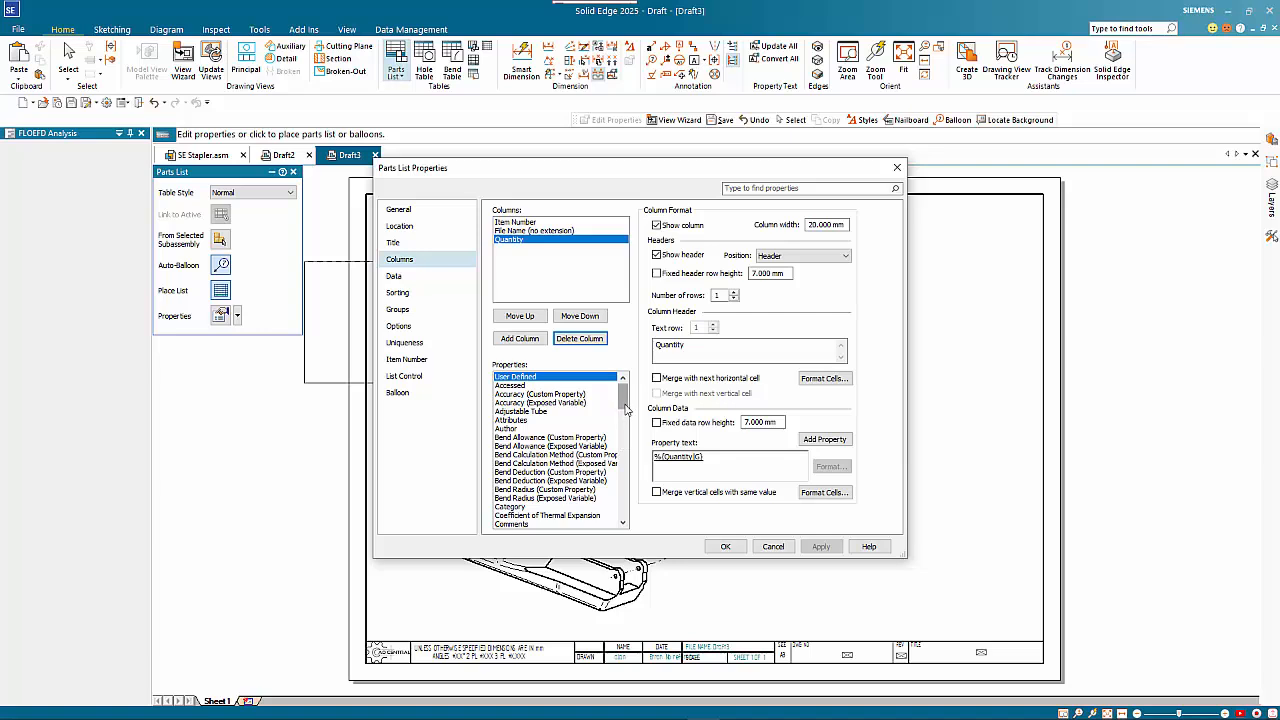
click(726, 547)
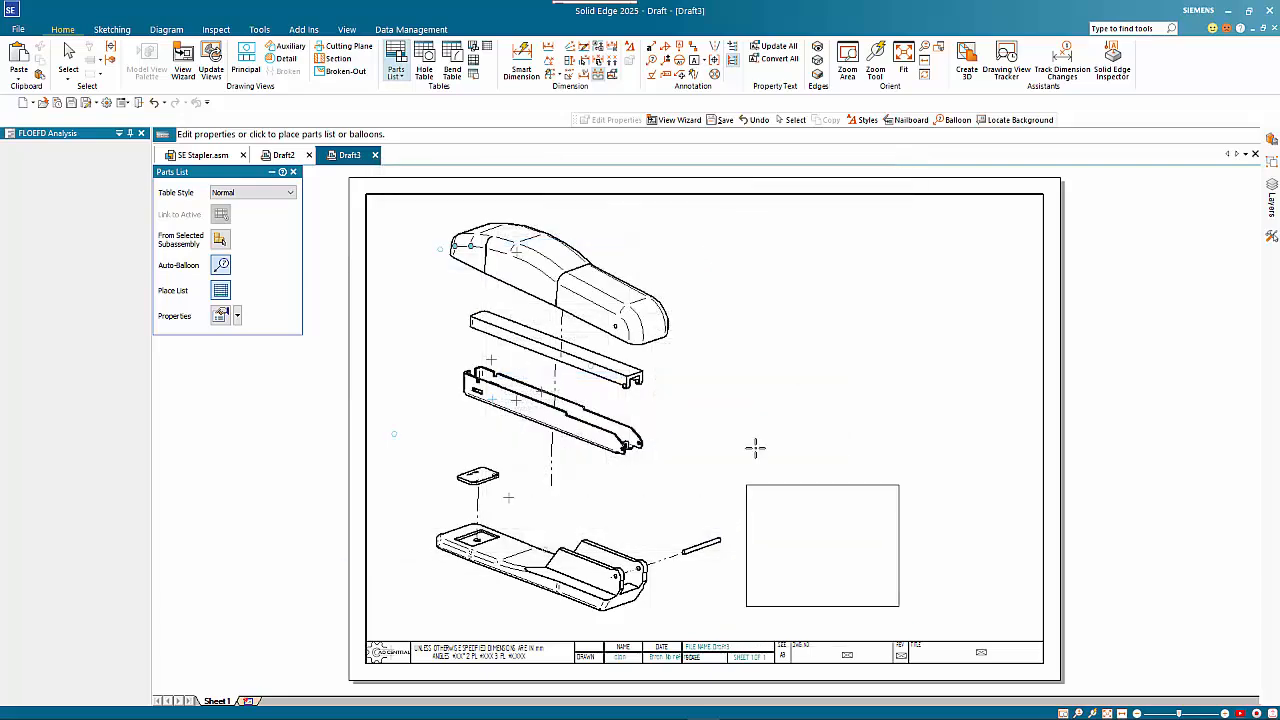
click(870, 210)
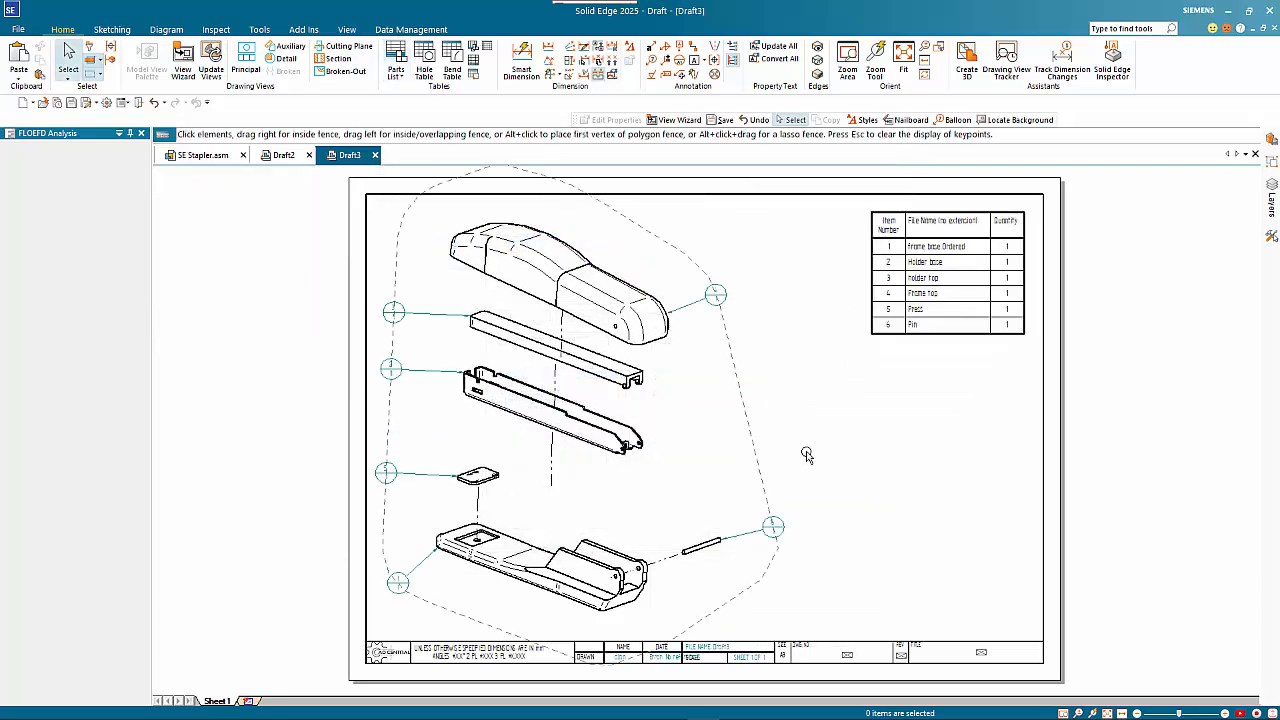
Shrink the balloon alignment outline inward so the balloons sit closer to the exploded parts, and check the balloon numbers
click(735, 366)
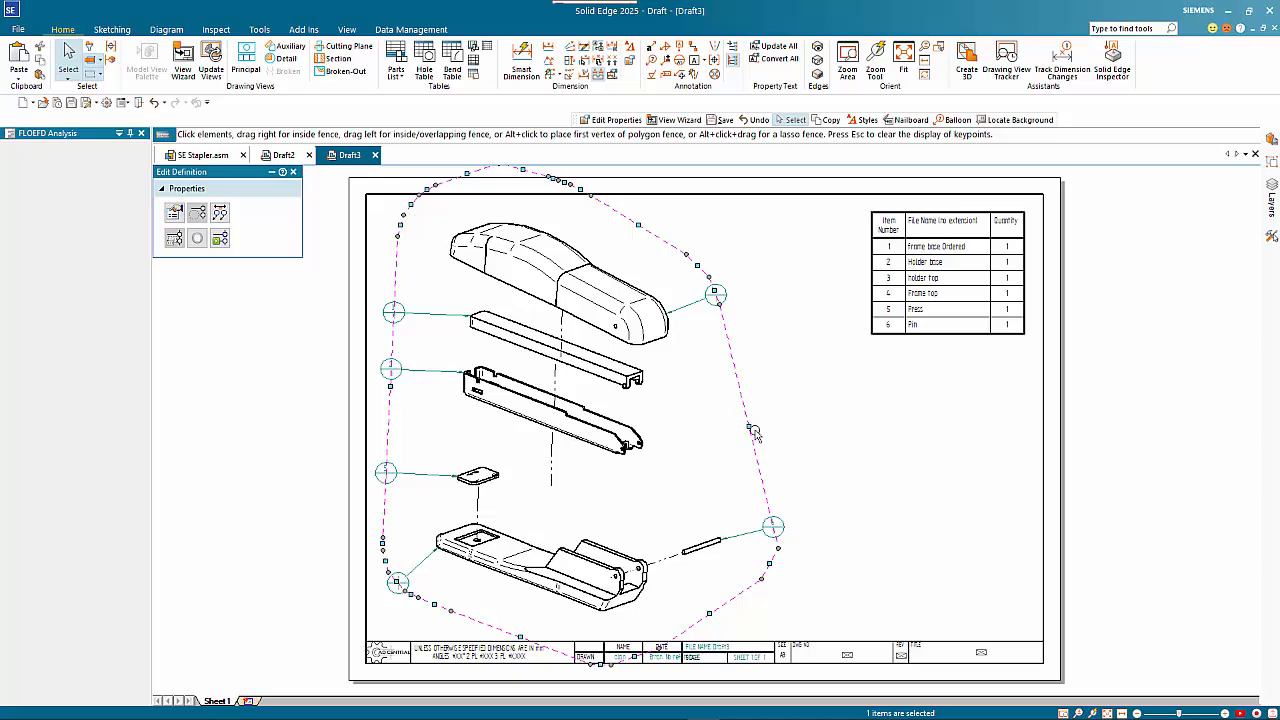
mouse_move(751, 426)
mouse_down()
mouse_move(766, 423)
mouse_move(730, 431)
mouse_up()
click(685, 460)
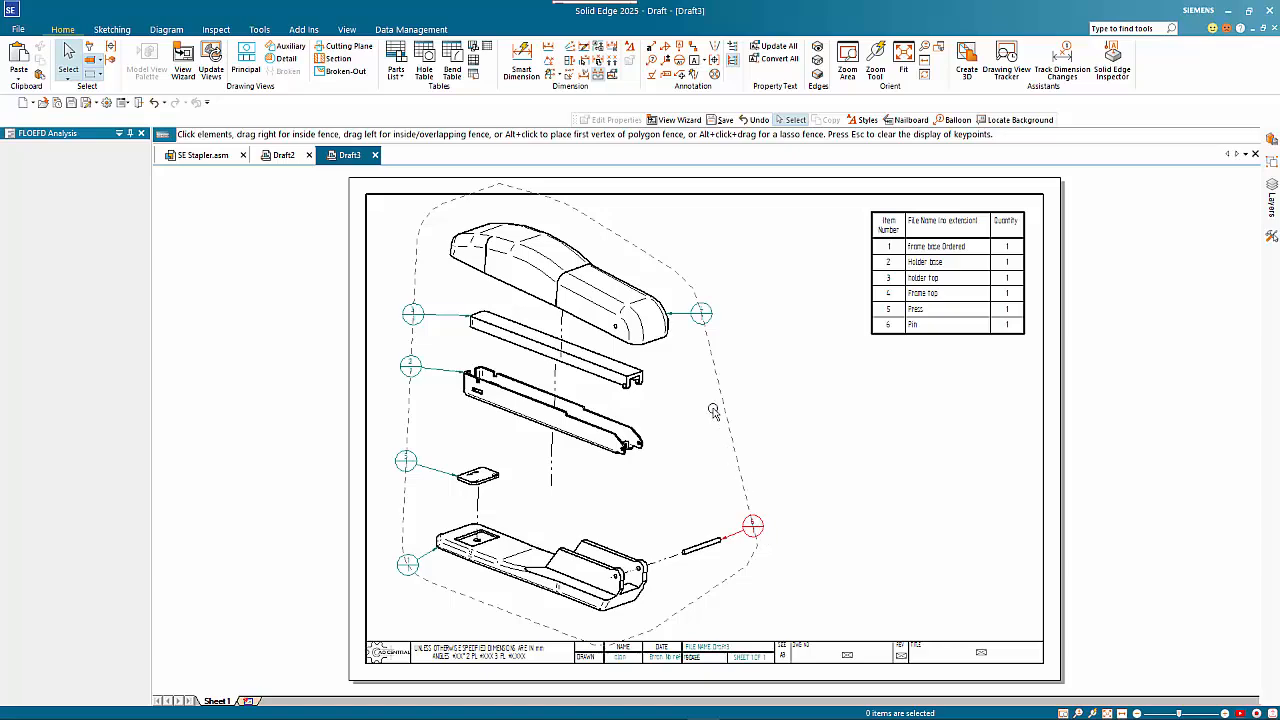
scroll(714, 312, up, 3)
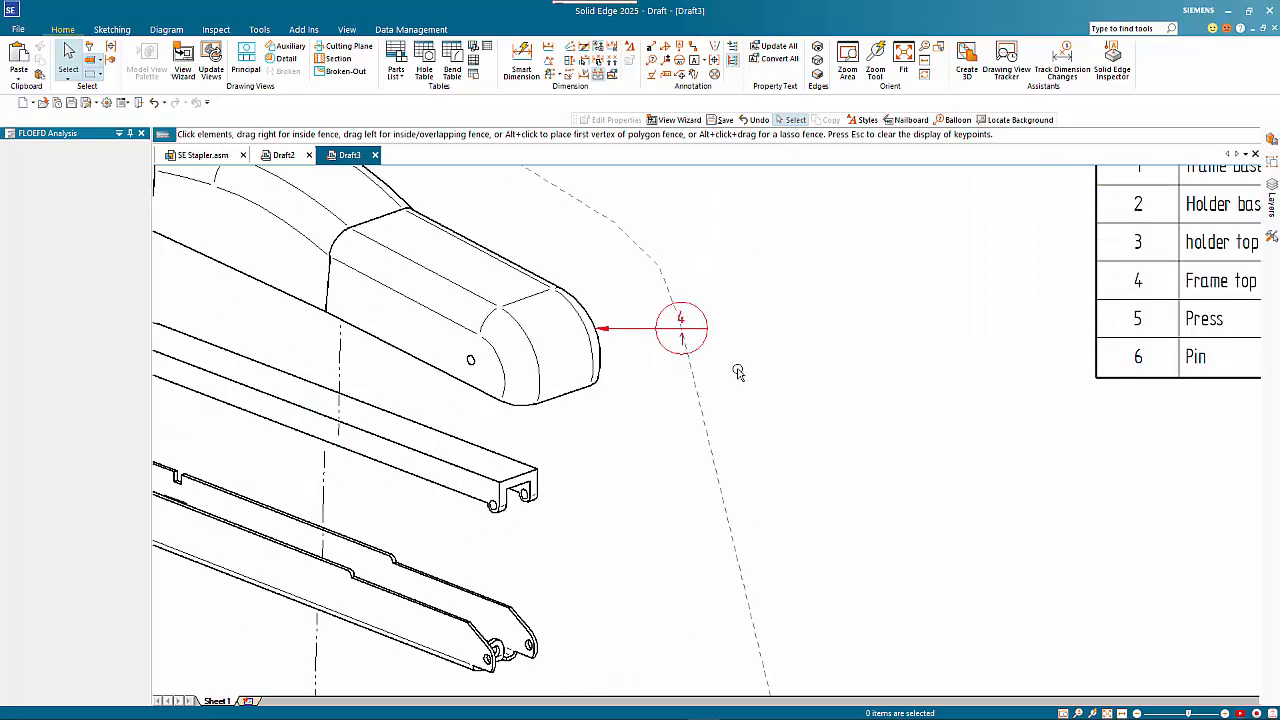
scroll(808, 420, down, 3)
middle_drag(835, 465, 793, 395)
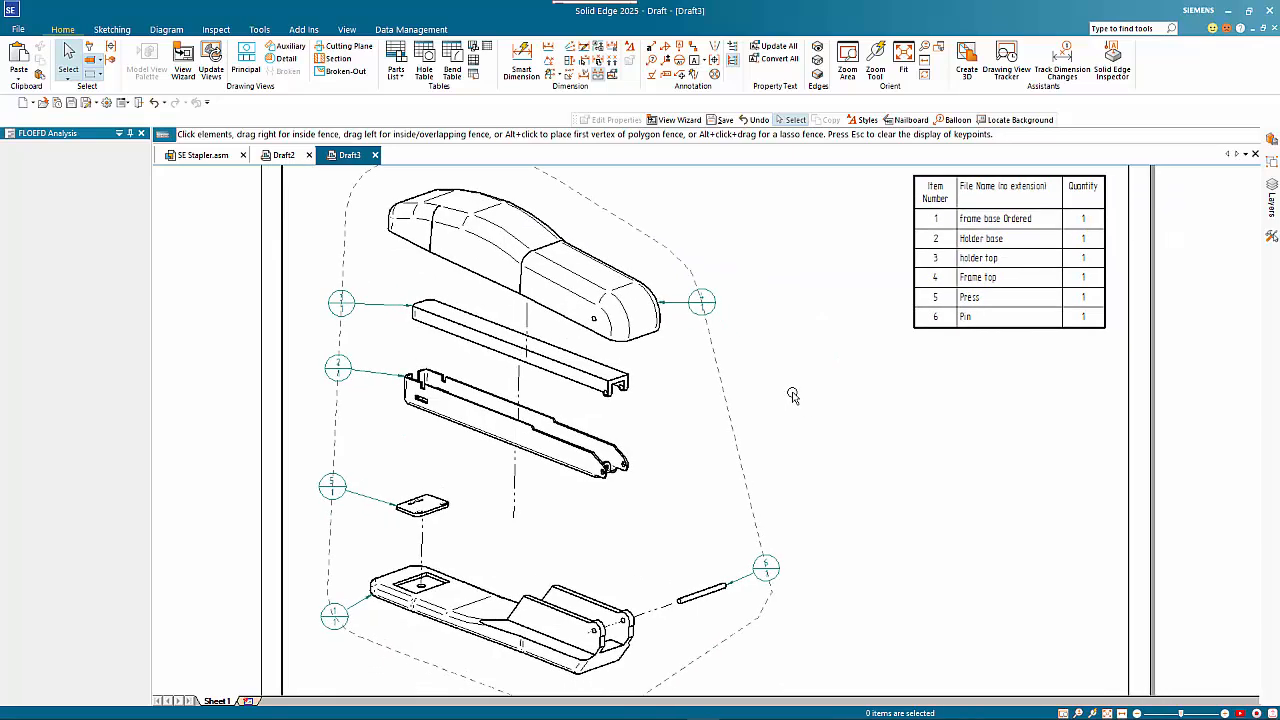
scroll(793, 395, down, 1)
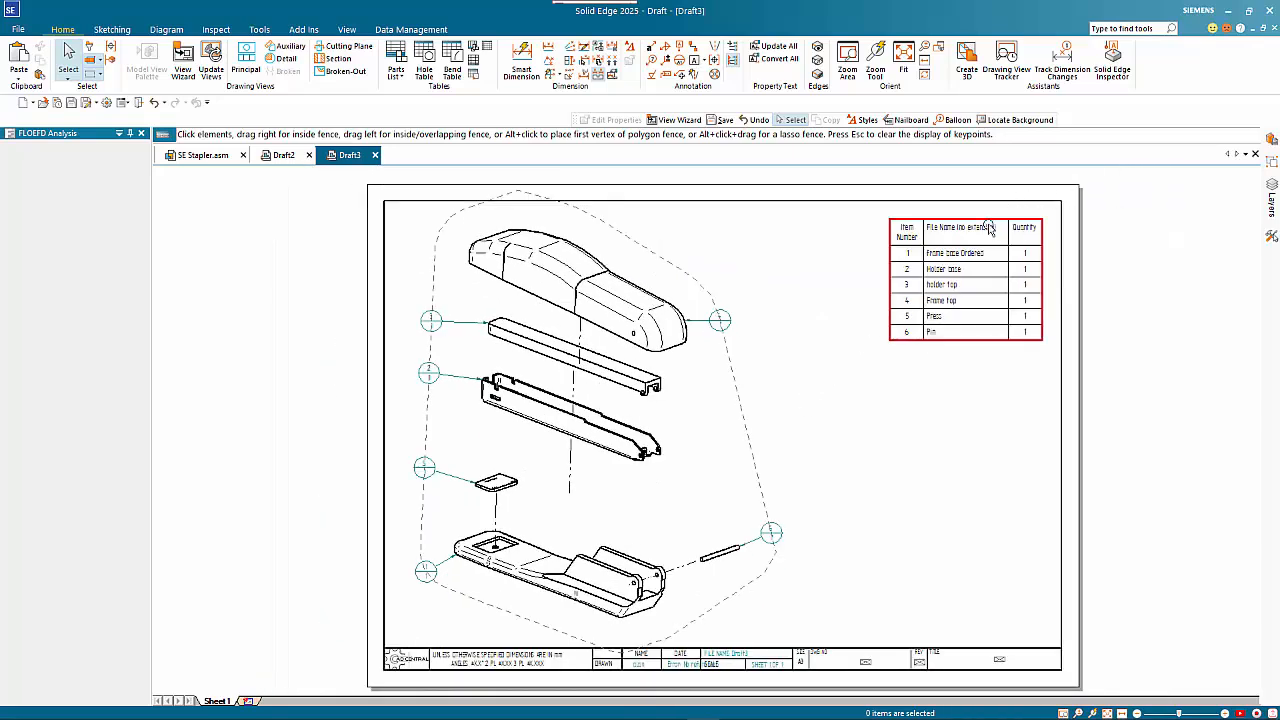
Widen the parts list's Item Number column so its header fits on one line
click(914, 226)
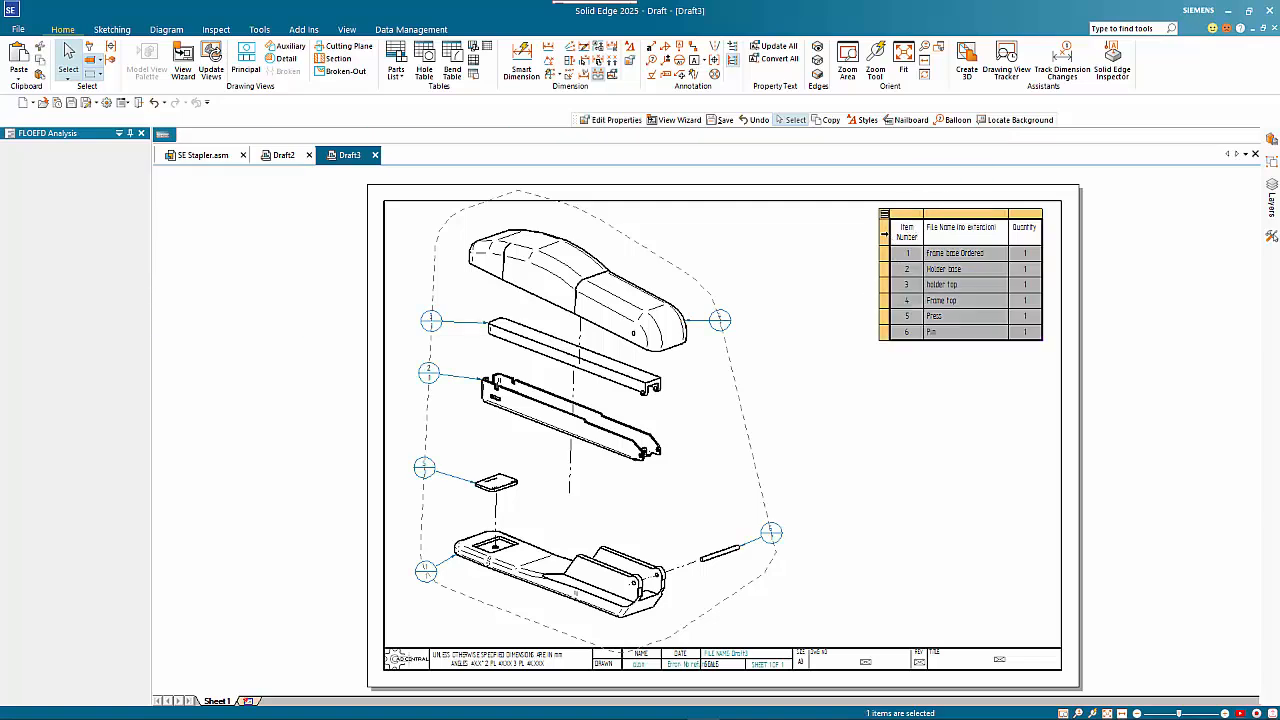
drag(923, 214, 932, 215)
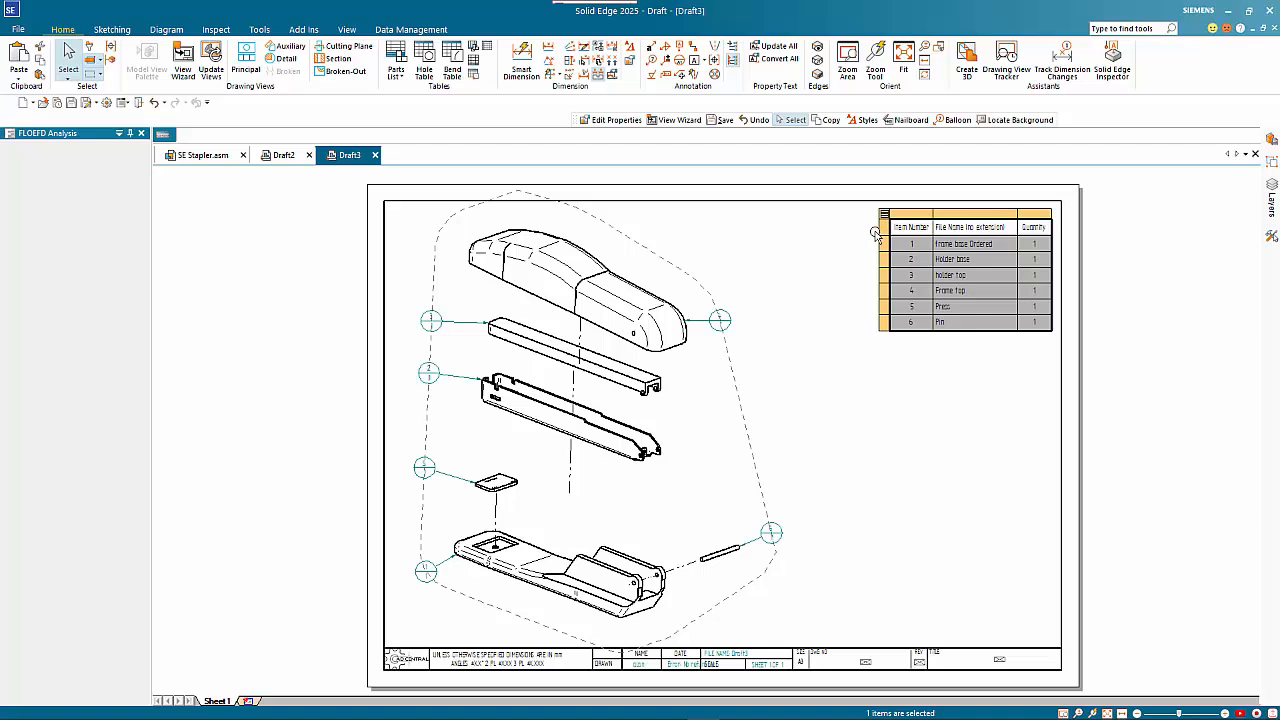
click(919, 213)
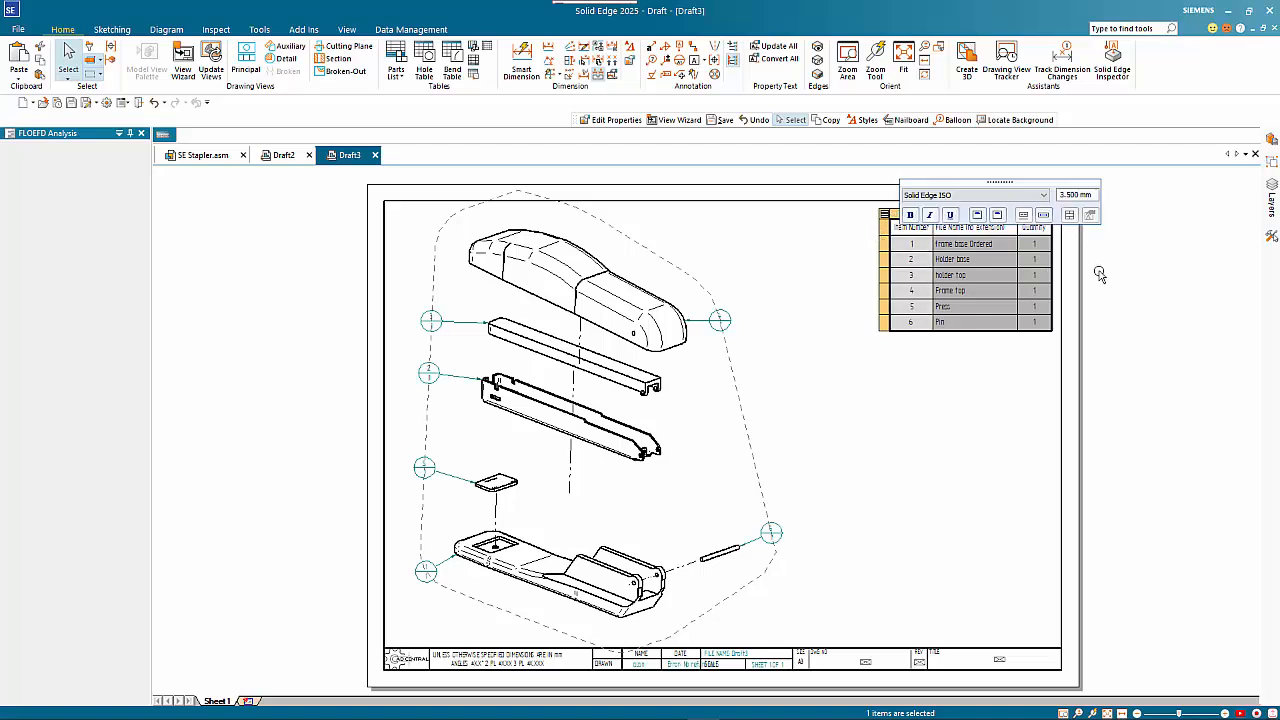
click(970, 376)
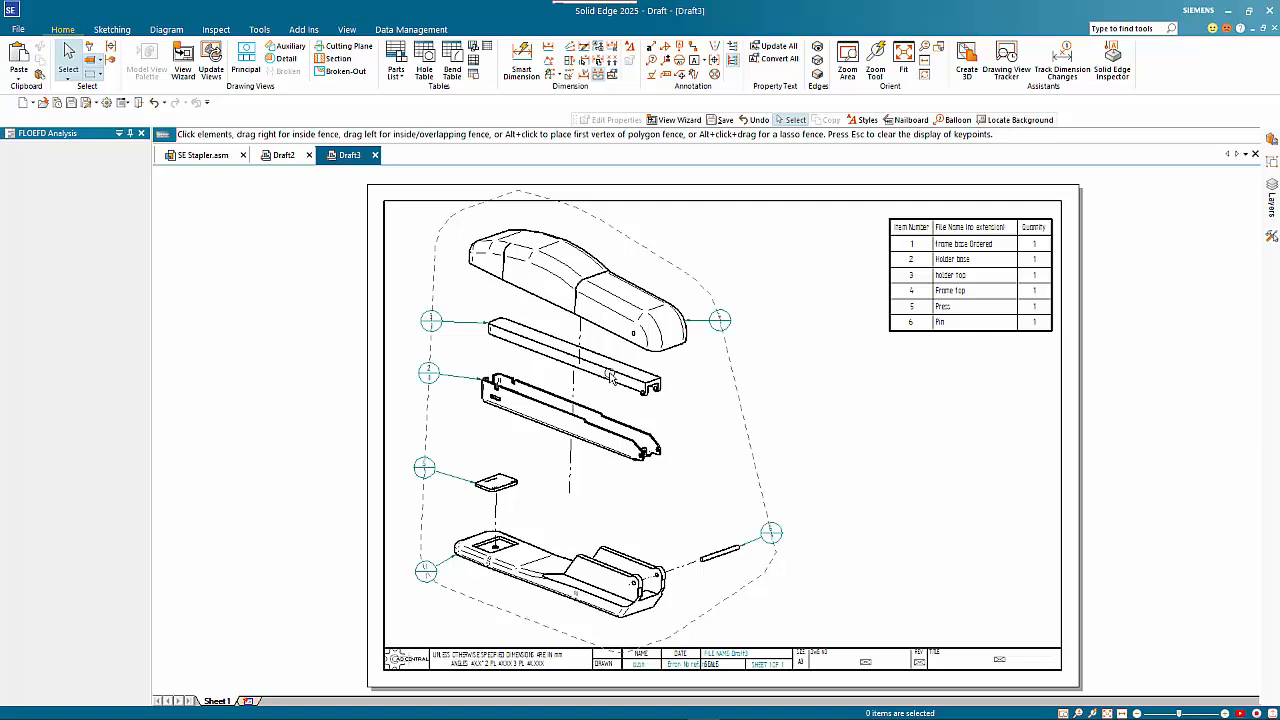
Set the exploded view's shading to Shaded with Edges and update the drawing views
click(632, 312)
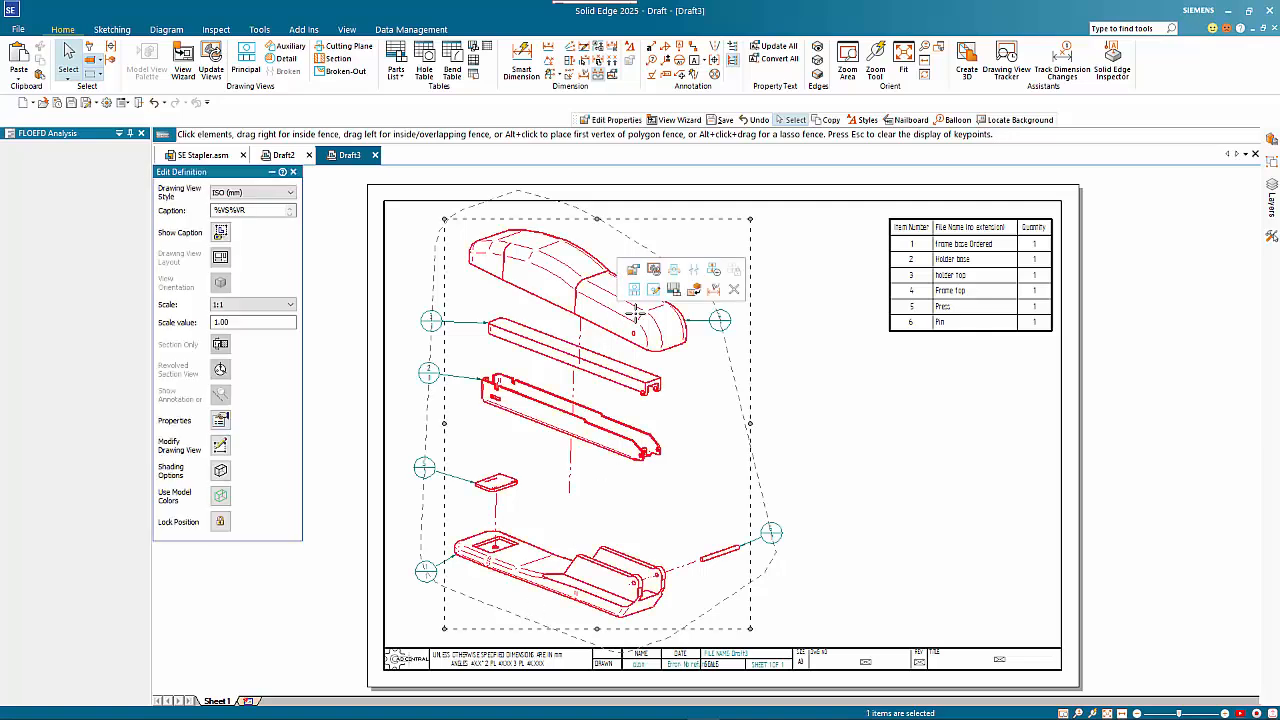
click(220, 470)
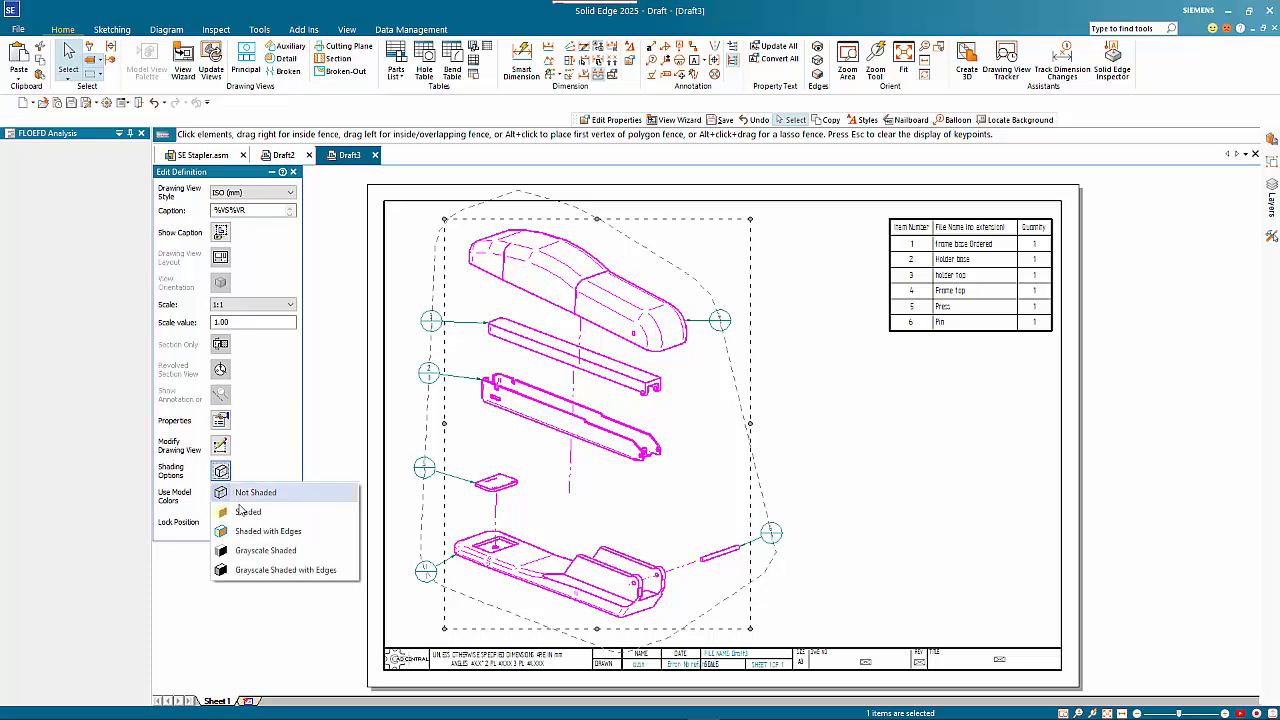
click(254, 533)
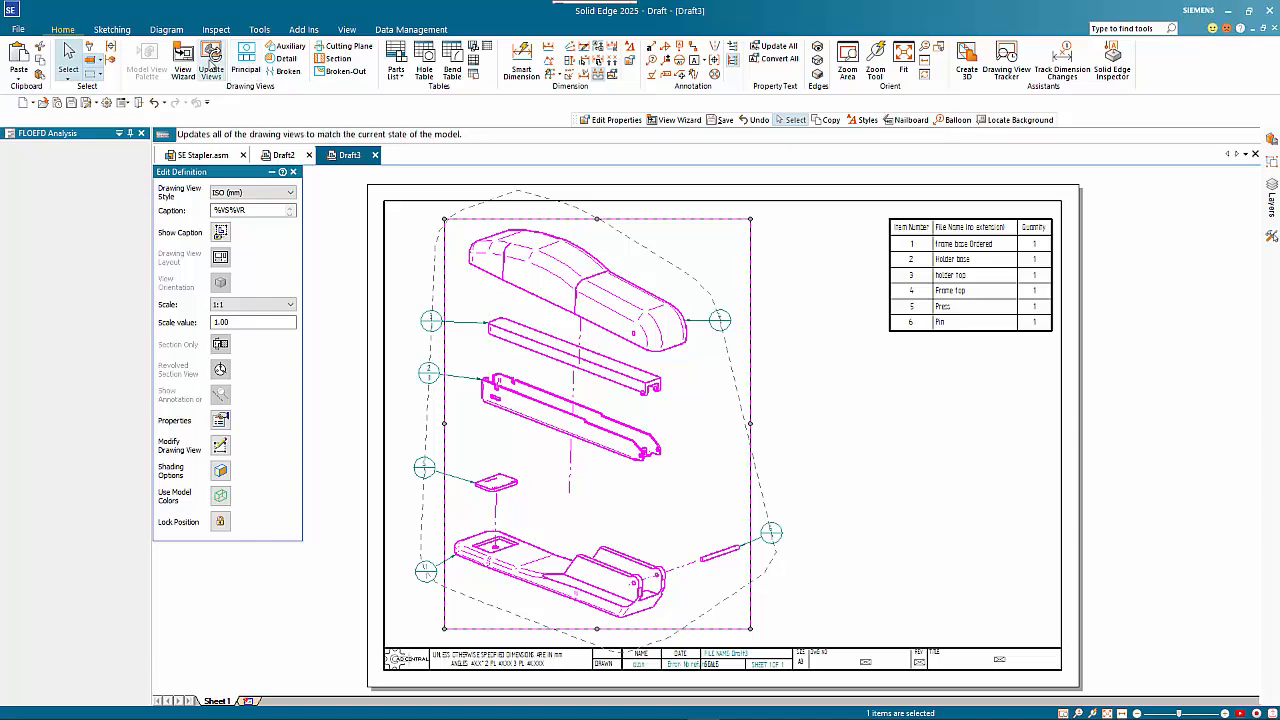
click(212, 66)
click(426, 333)
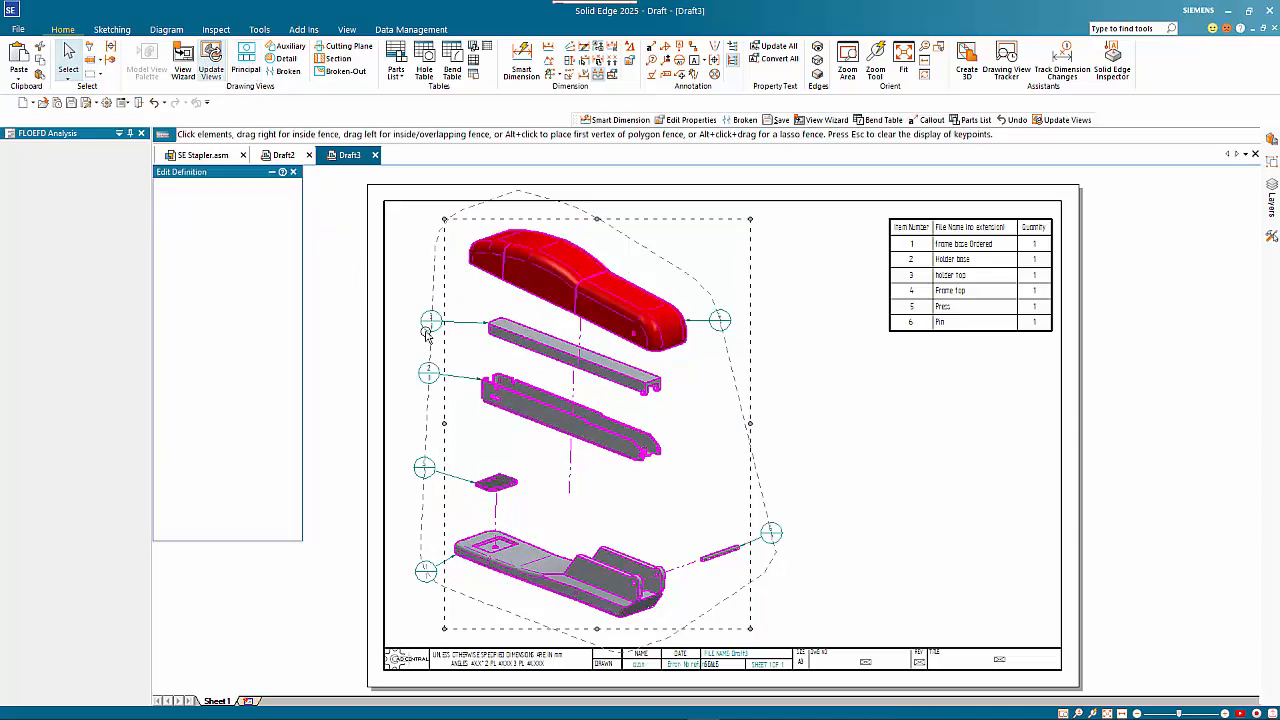
click(820, 415)
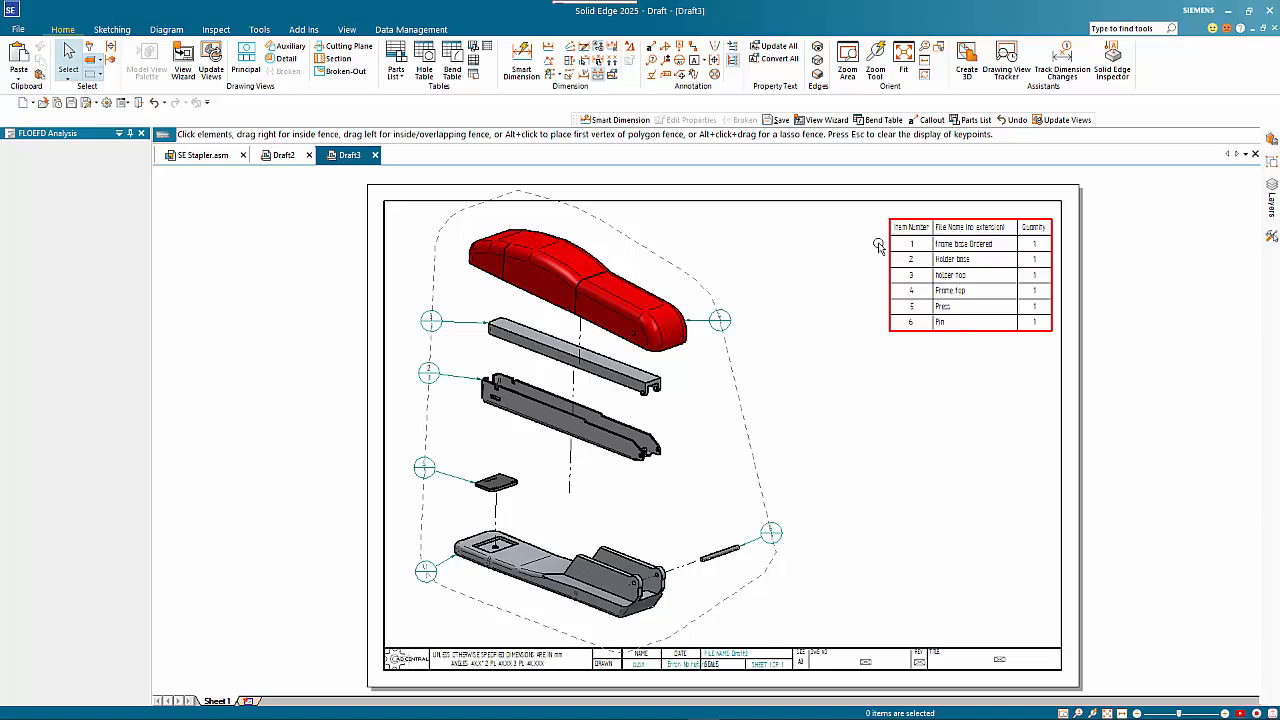
Open the Property Manager for the drawing, saving the draft as SE Stapler.dft in the Stapler folder
click(411, 29)
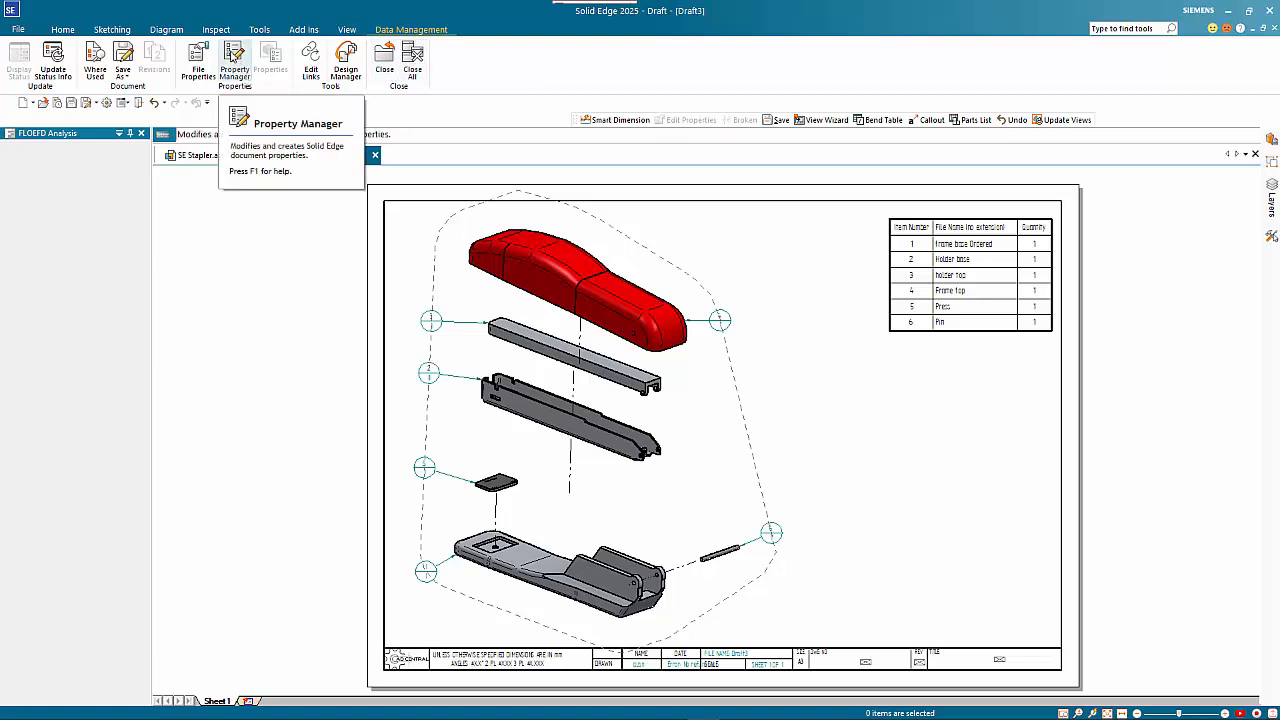
click(233, 54)
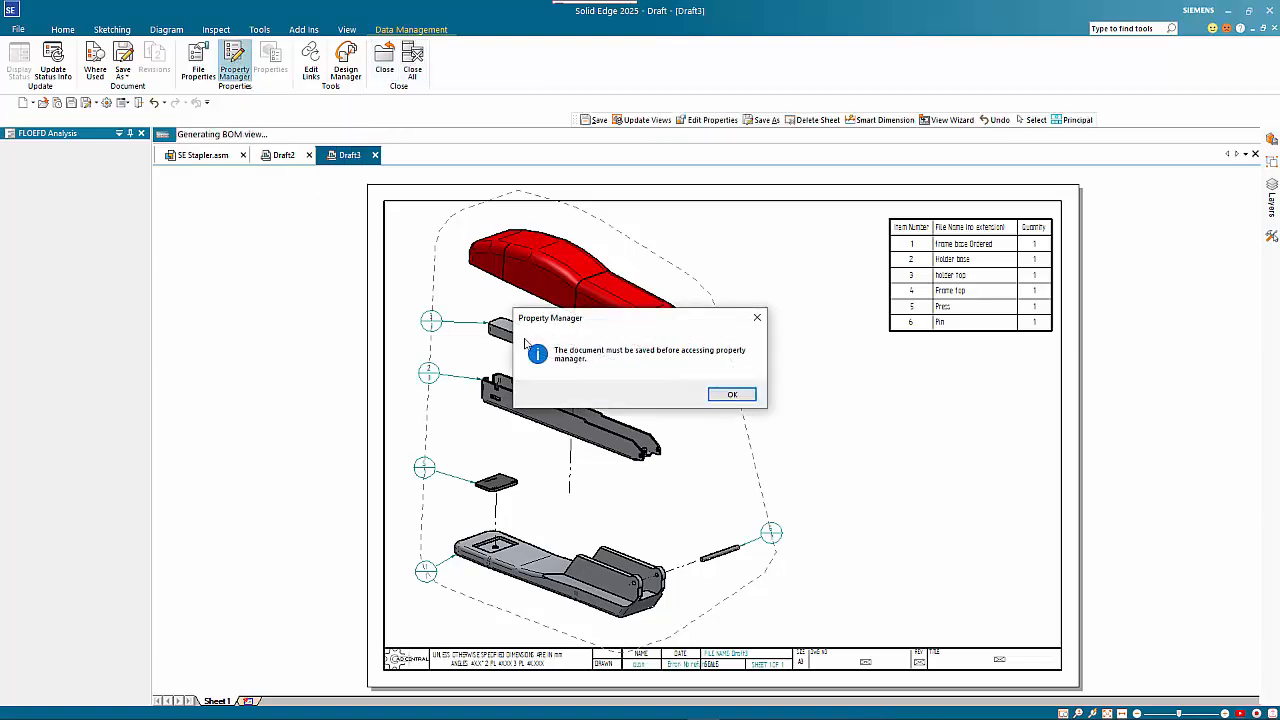
click(732, 395)
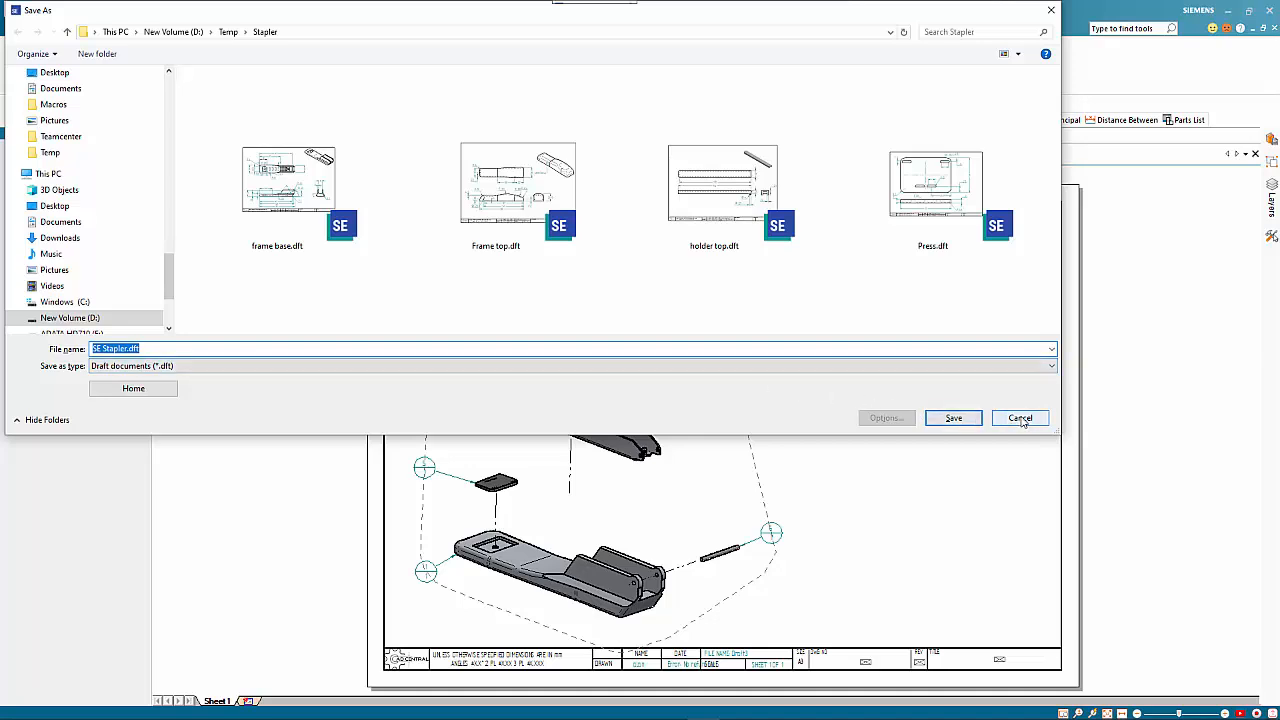
click(954, 418)
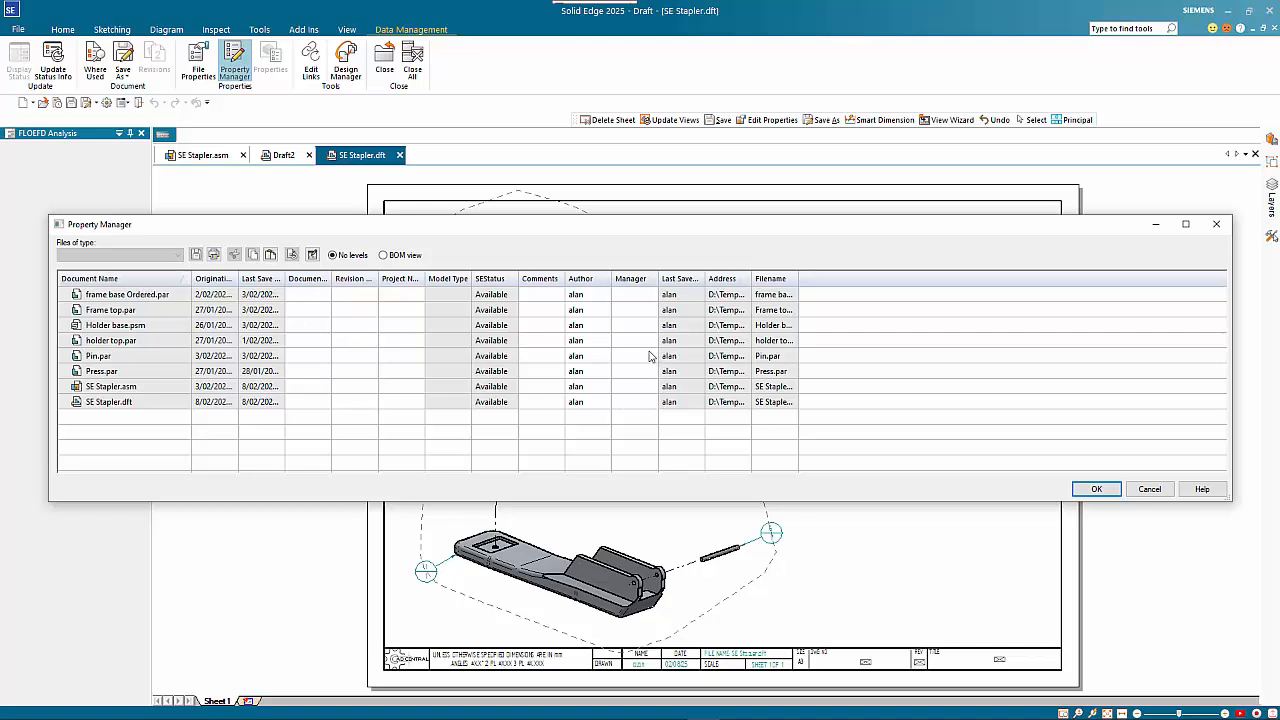
Widen the Document Number and Revision Number columns and set the revision number of all listed files to 1
drag(378, 278, 413, 279)
drag(332, 279, 378, 281)
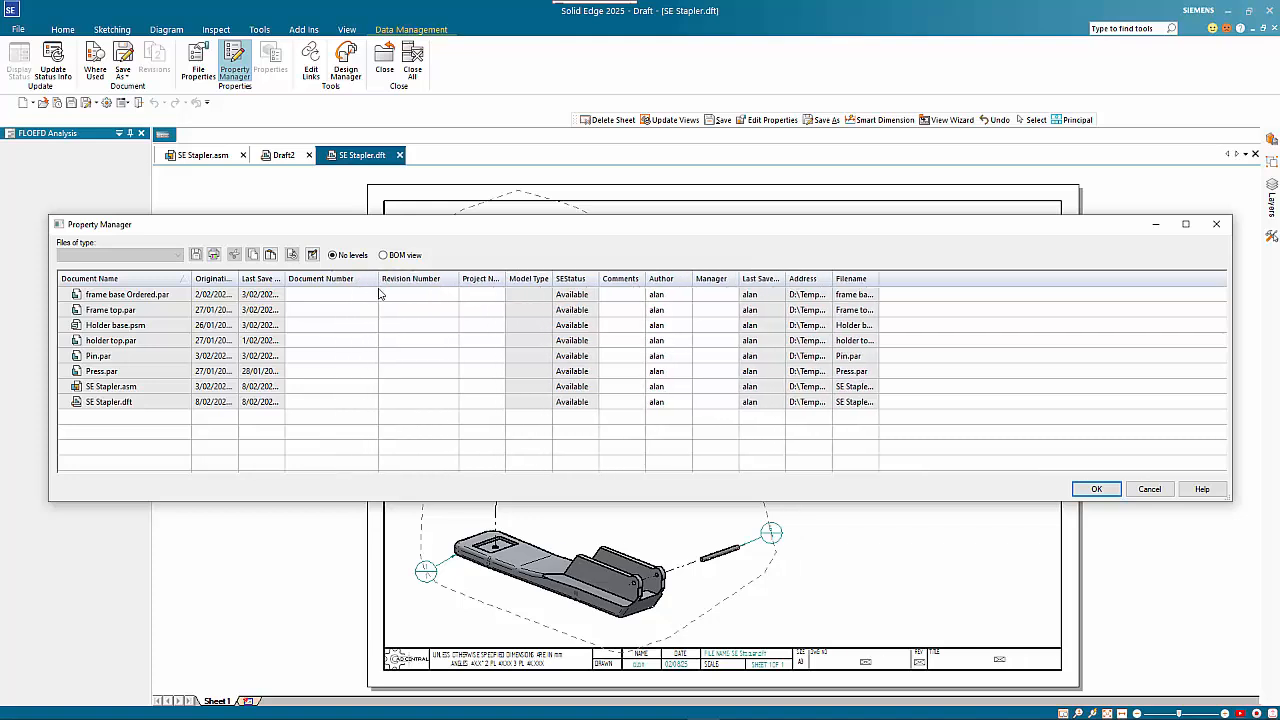
click(405, 295)
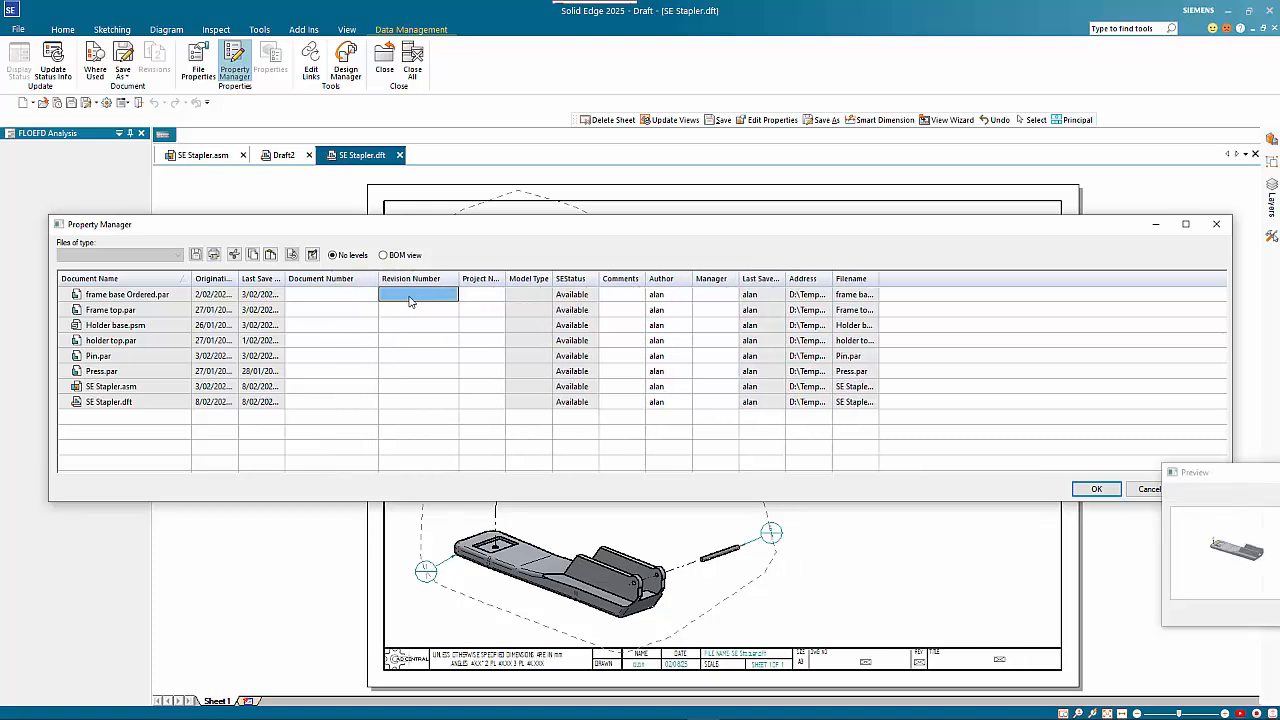
click(409, 297)
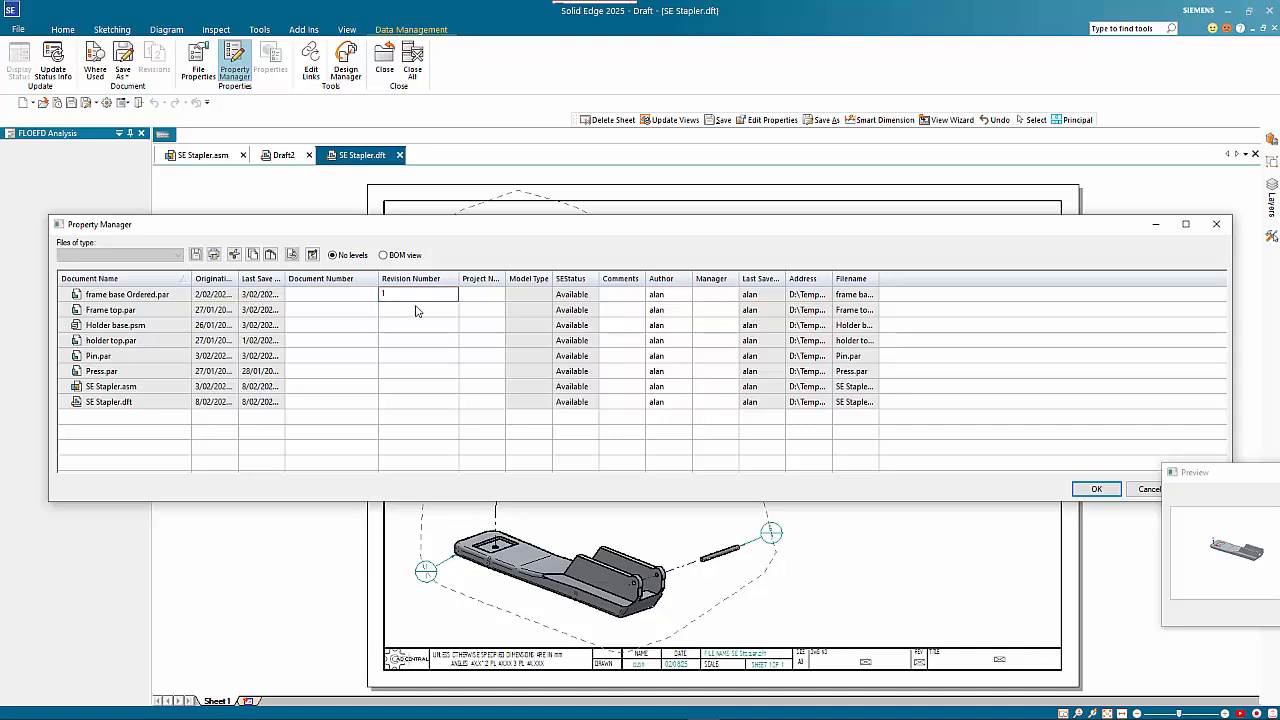
click(418, 310)
click(421, 300)
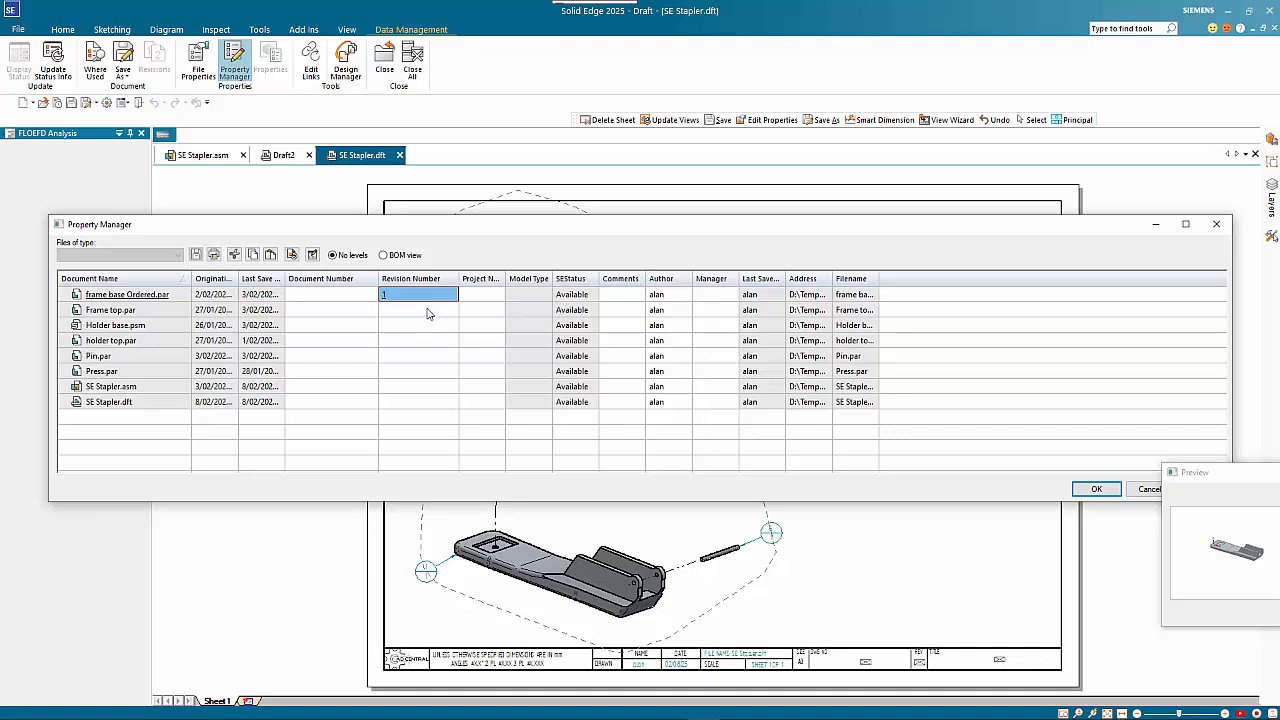
click(427, 312)
shift+click(413, 402)
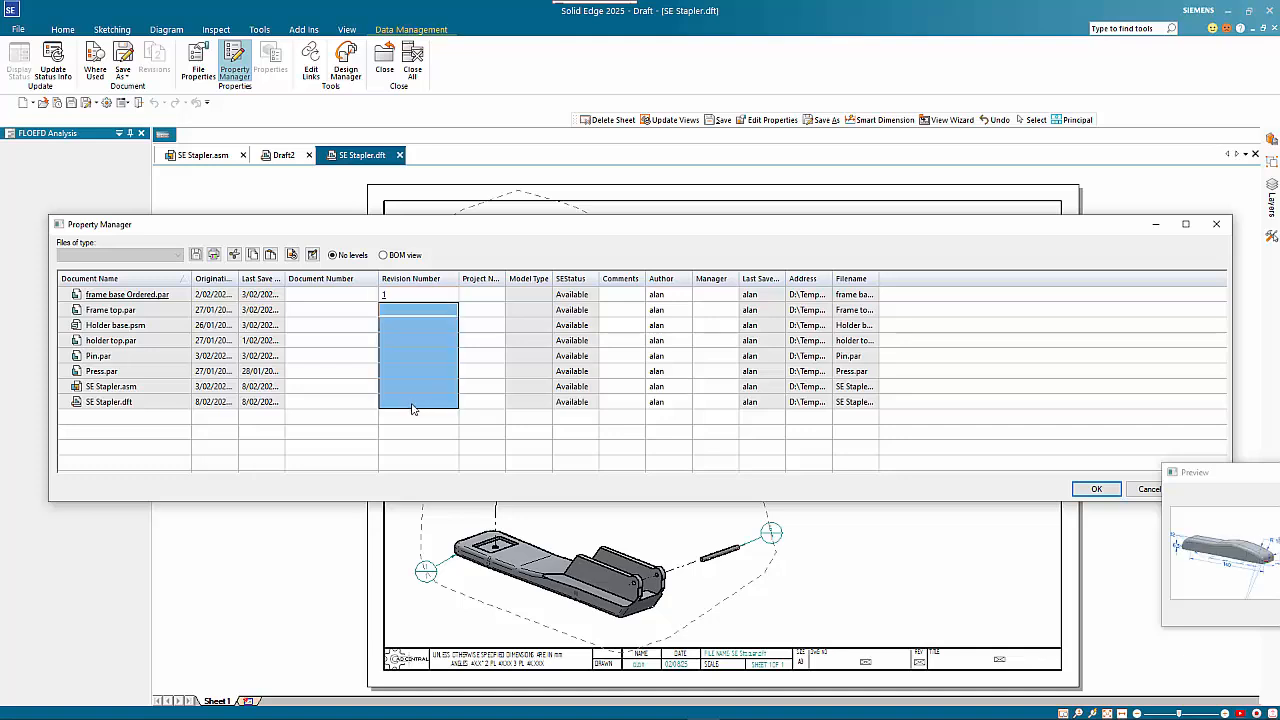
text(1)
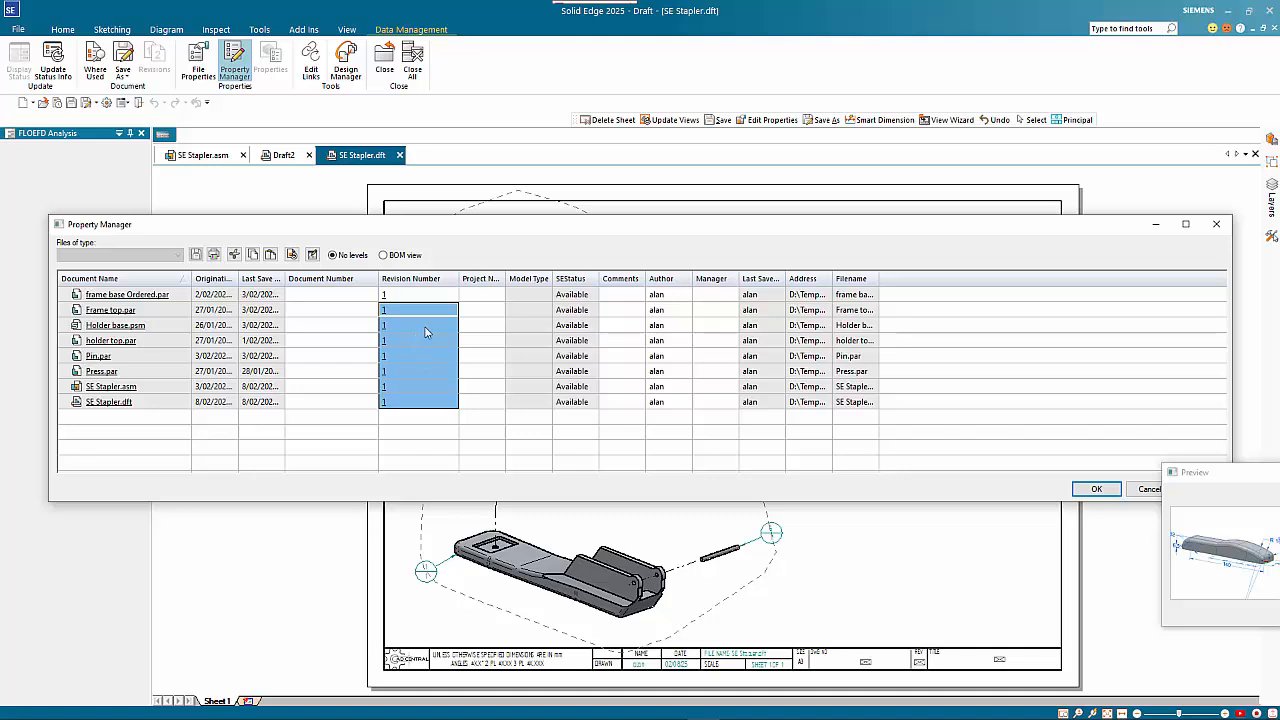
Widen the Project Name column and set the project name of all listed files to Stapler
drag(505, 278, 559, 279)
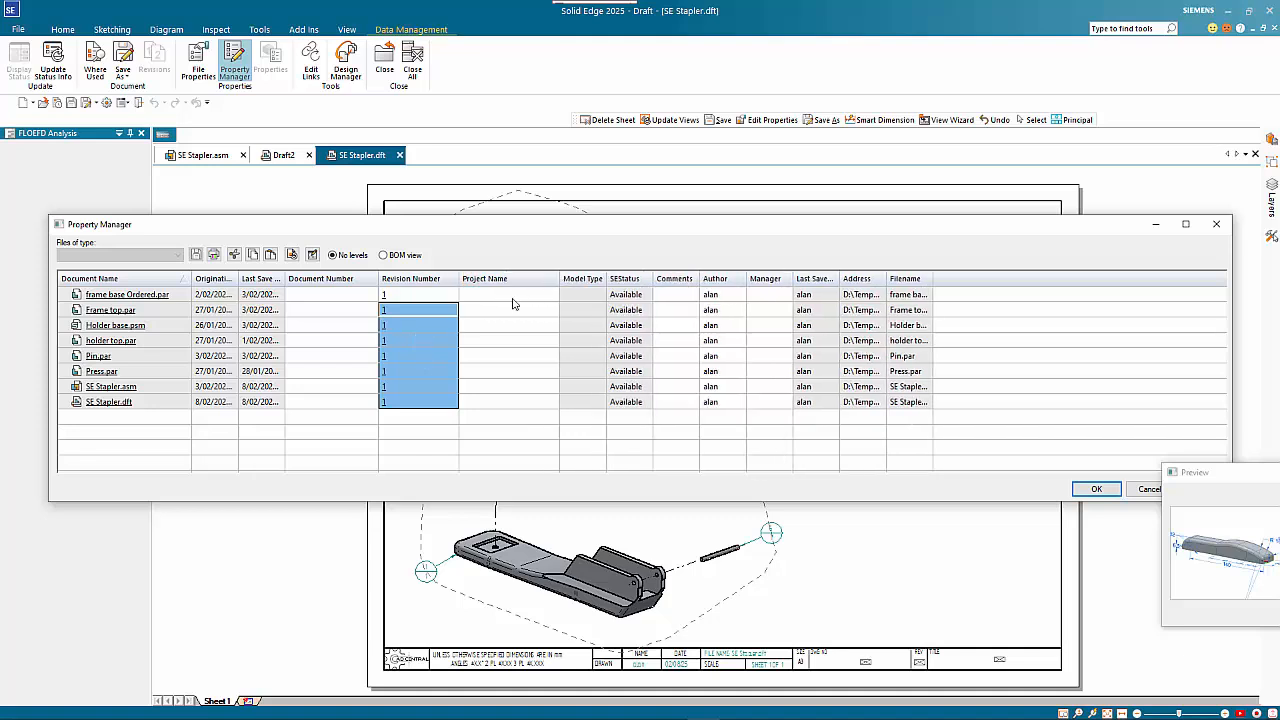
click(509, 296)
text(Stapler)
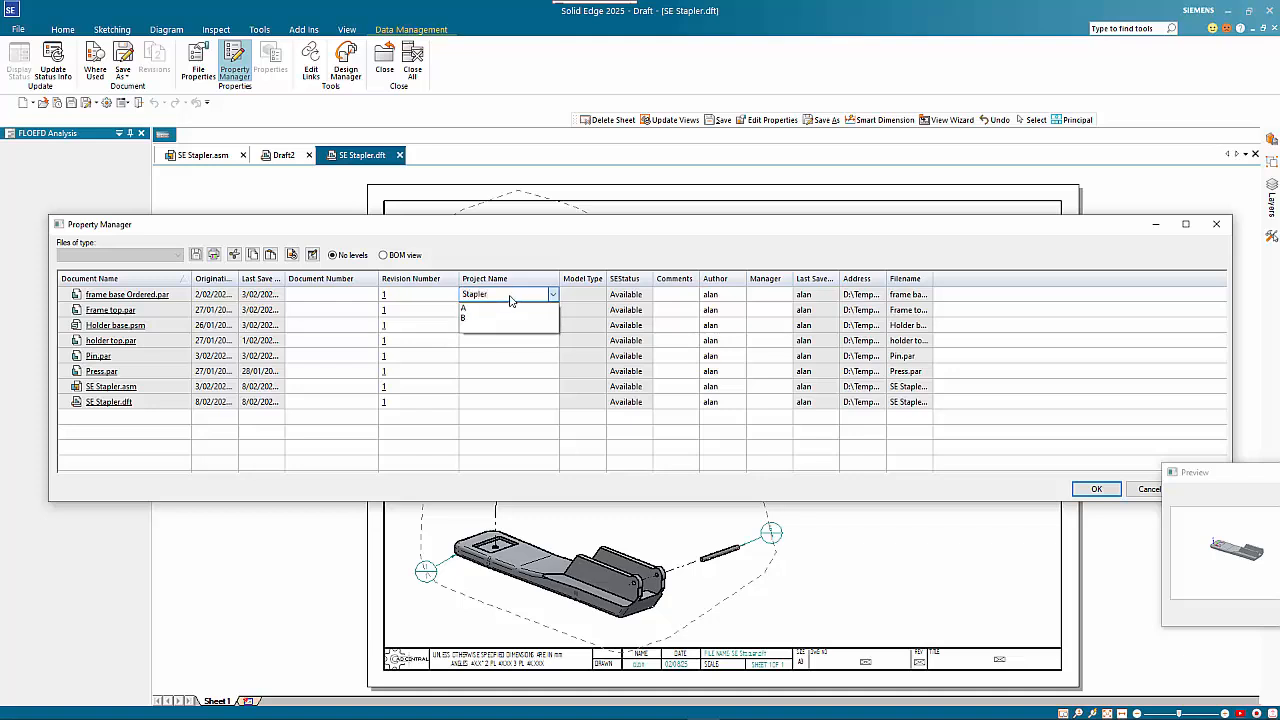
key(Return)
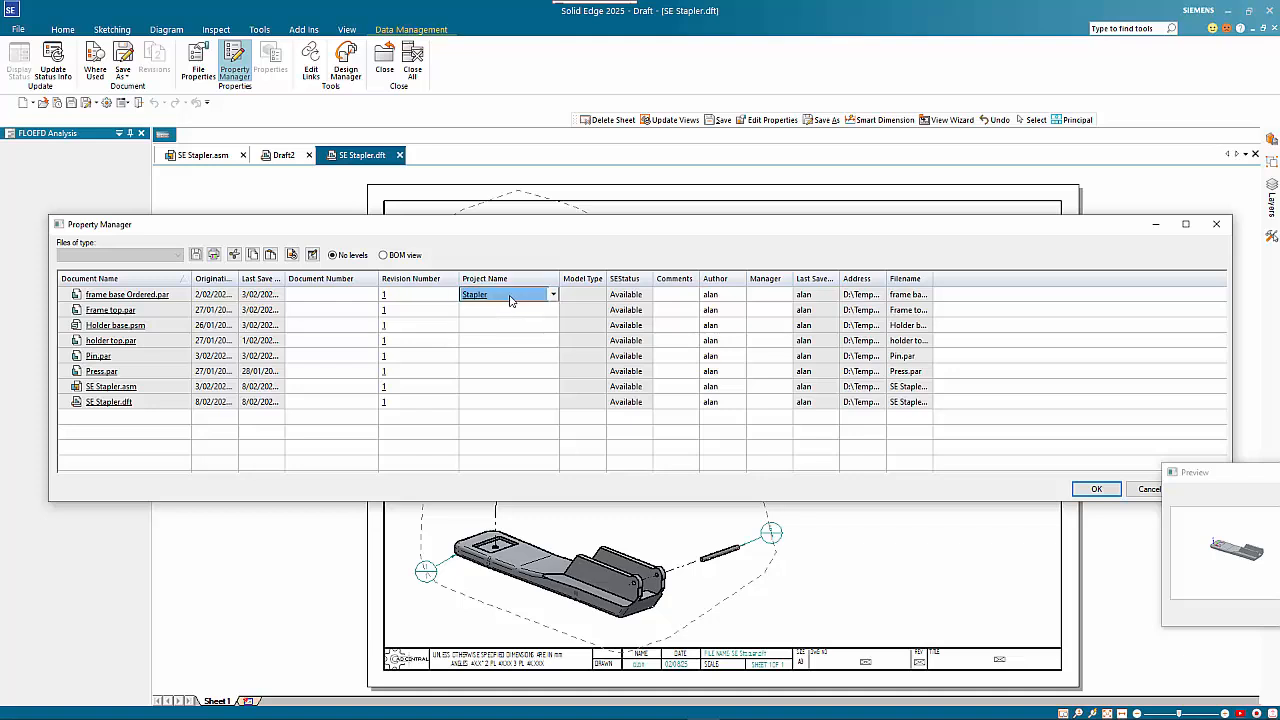
drag(515, 310, 514, 402)
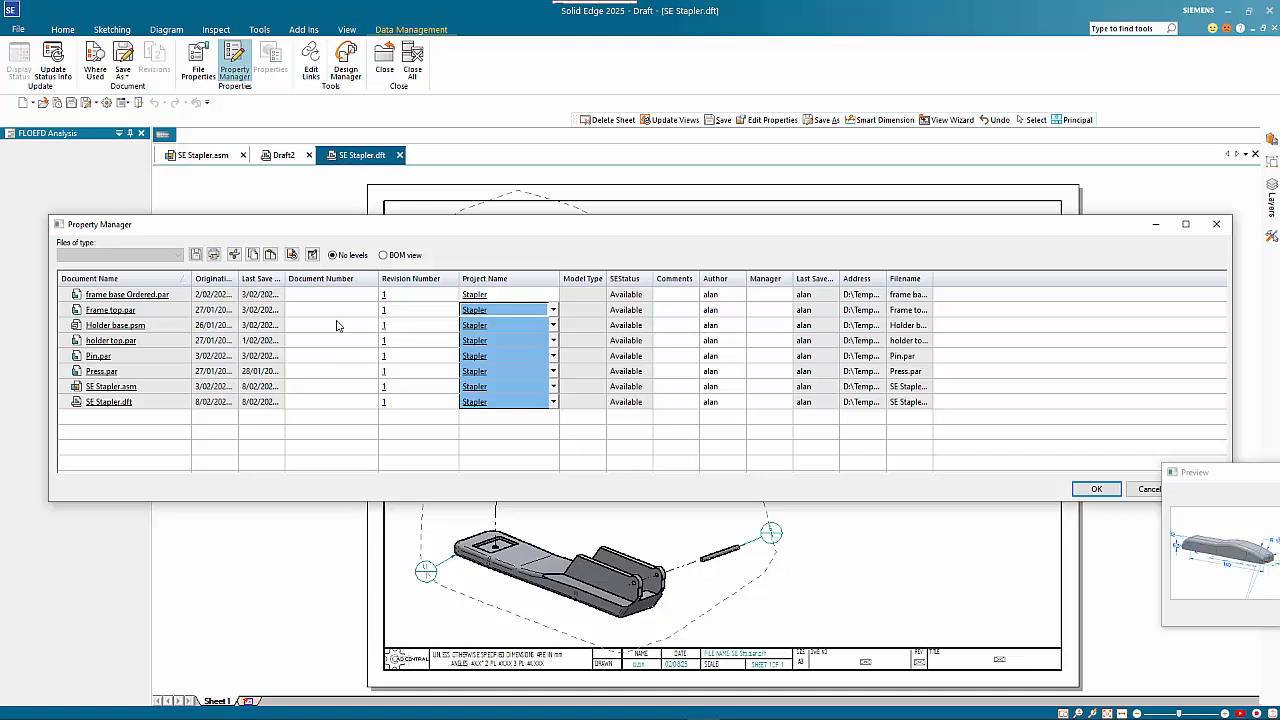
Set the document number of SE Stapler.asm to SA1
click(331, 389)
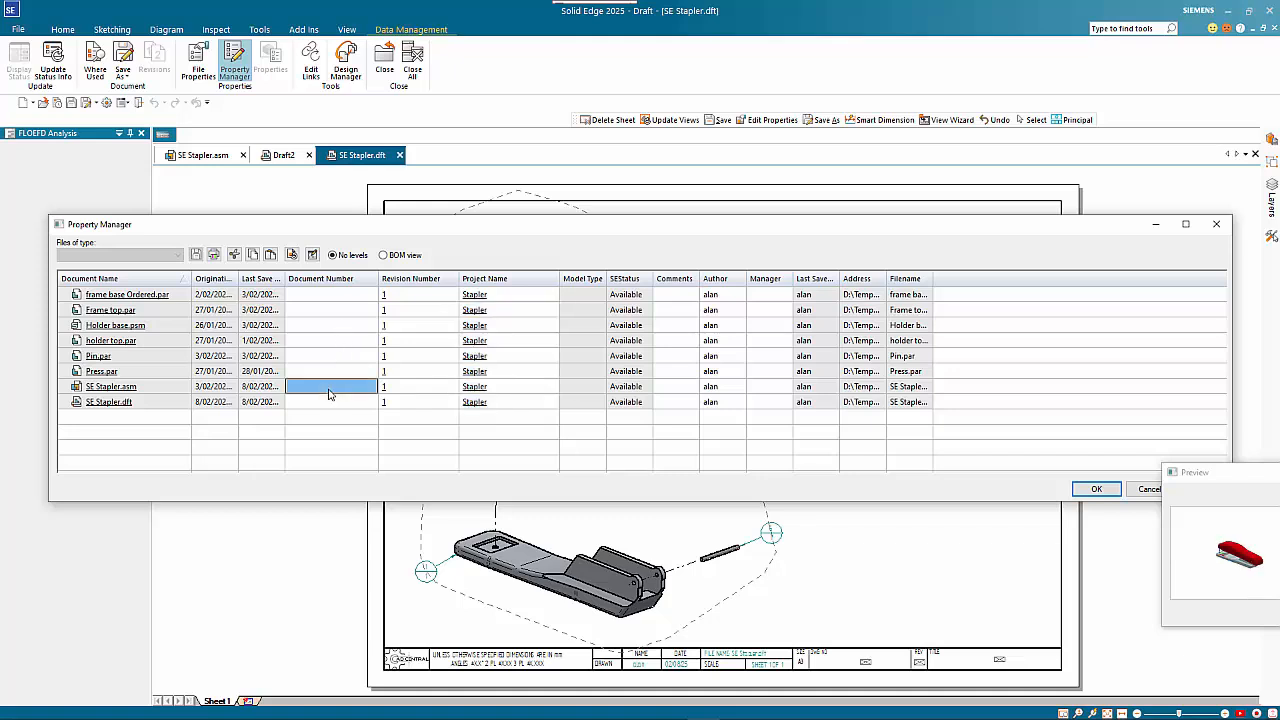
text(SA1)
key(Return)
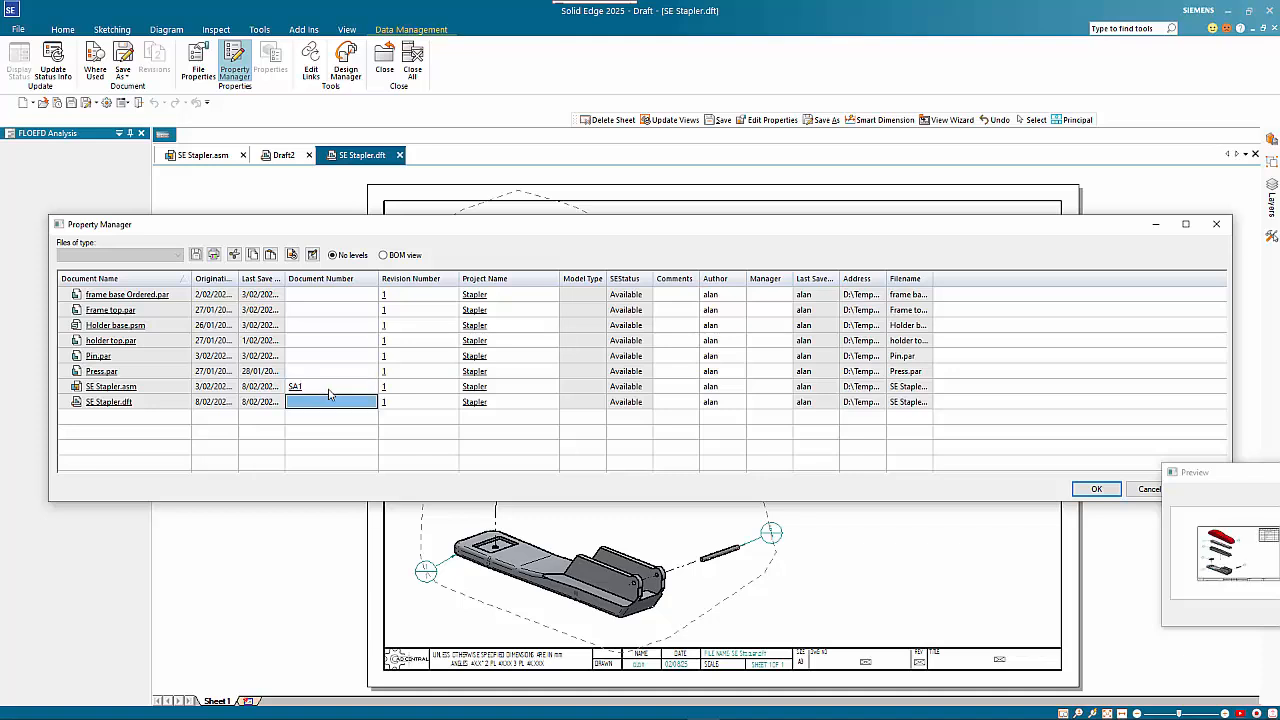
Enter document numbers SP1 for frame base Ordered.par, SP2 for Frame top.par, Sp3 for Holder base.psm and SP4 for holder top.par
click(310, 295)
text(P1)
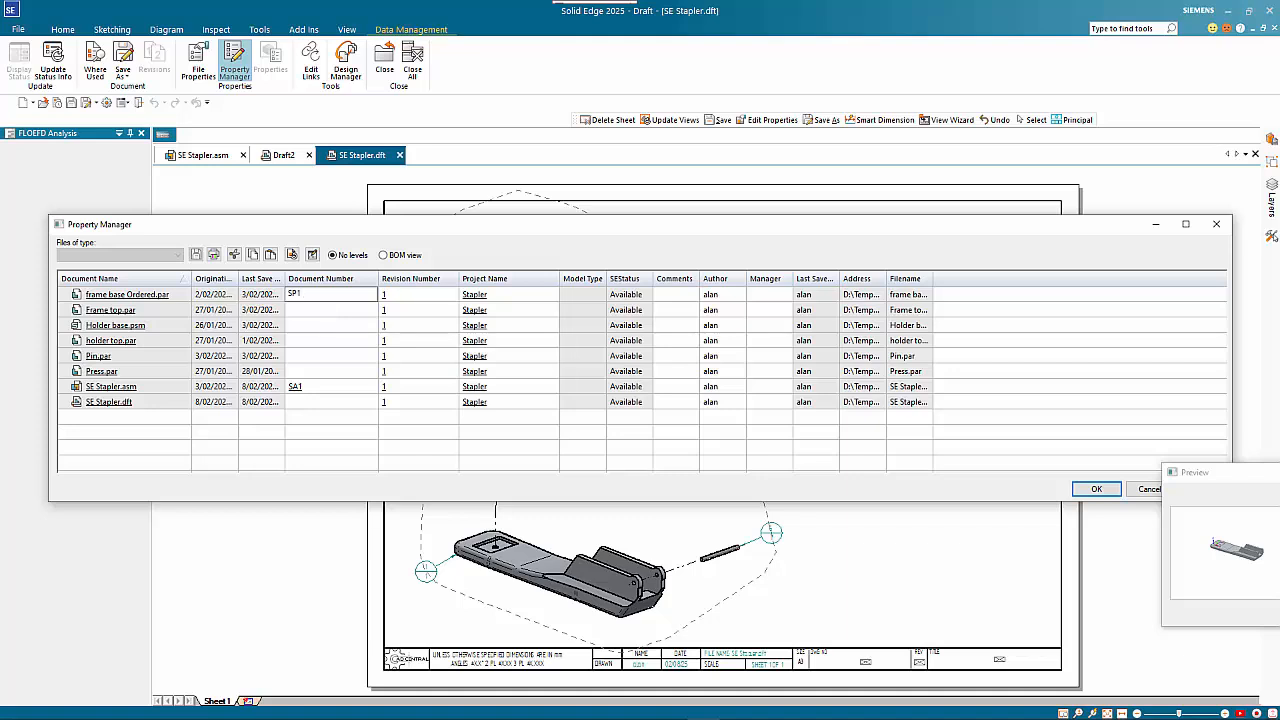
click(323, 312)
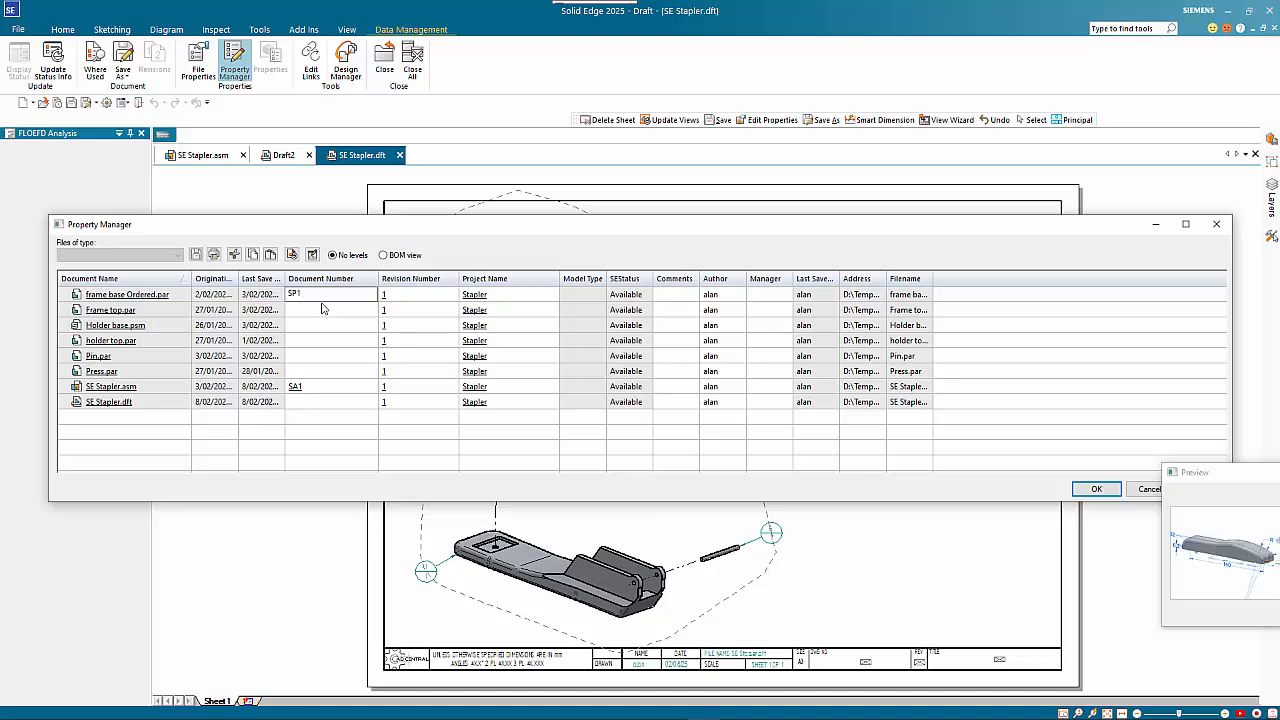
text(SP2)
click(323, 328)
text(Sp3)
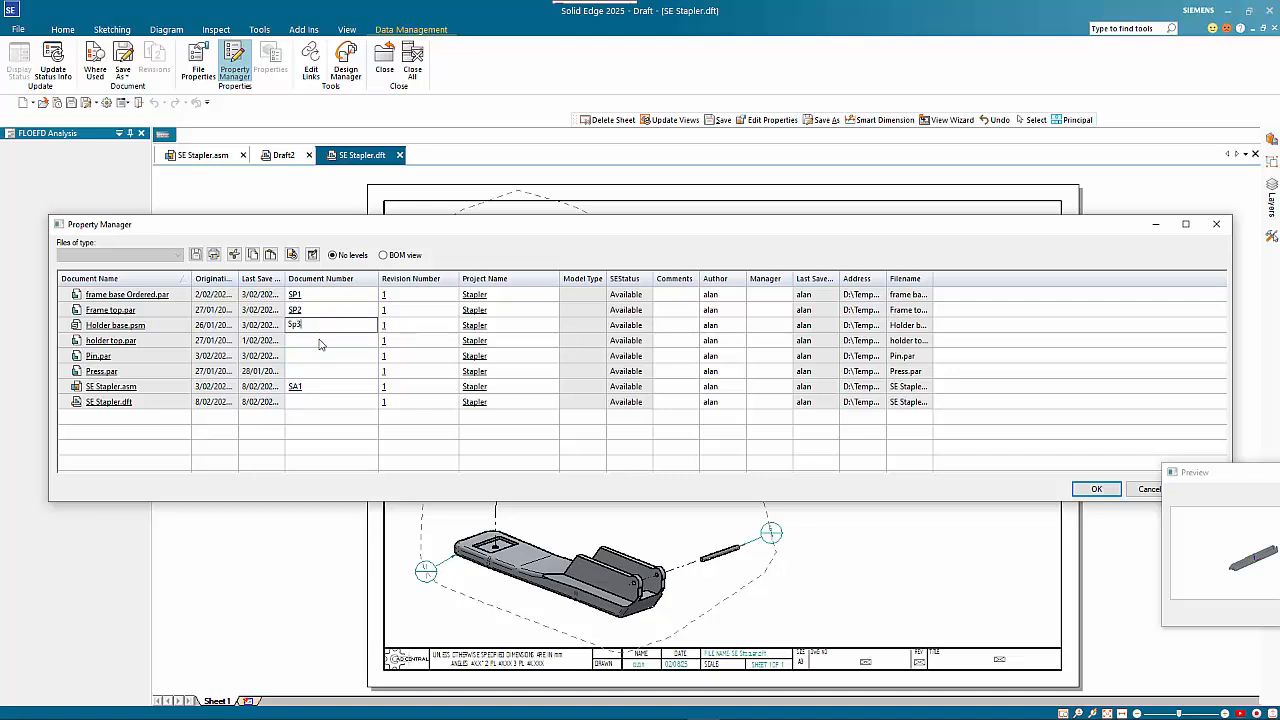
click(311, 343)
text(SP4)
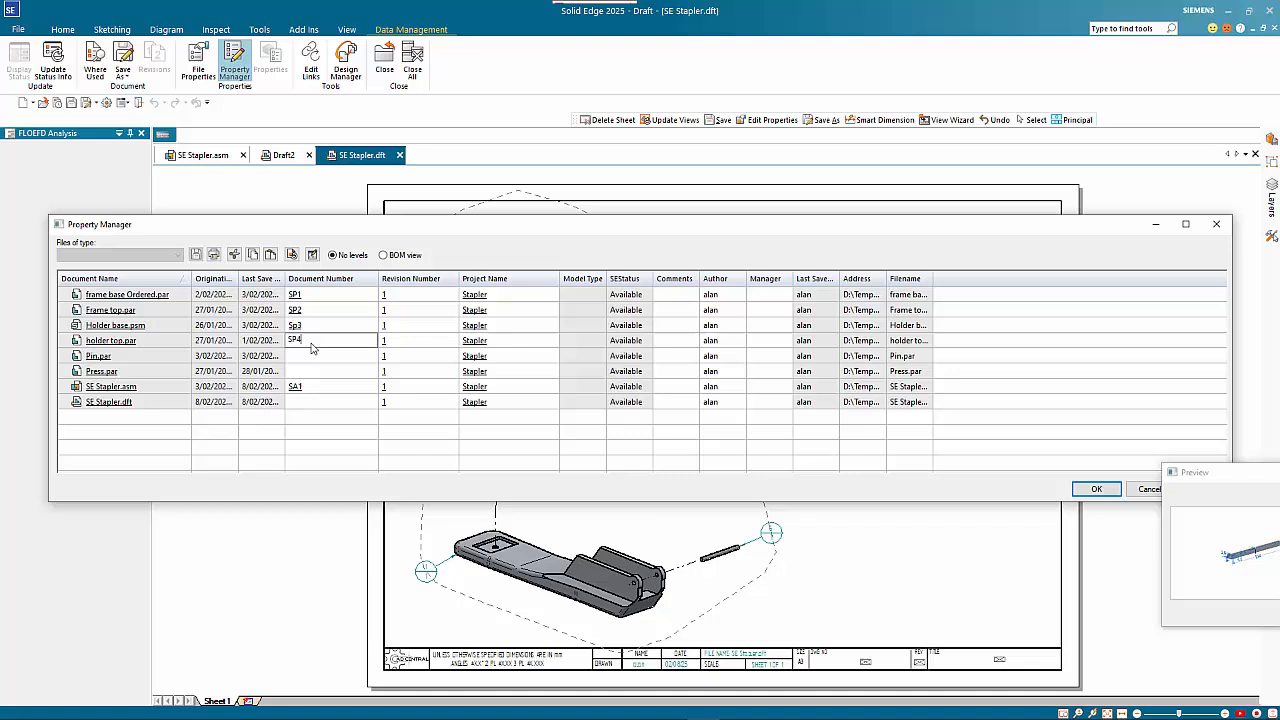
key(Return)
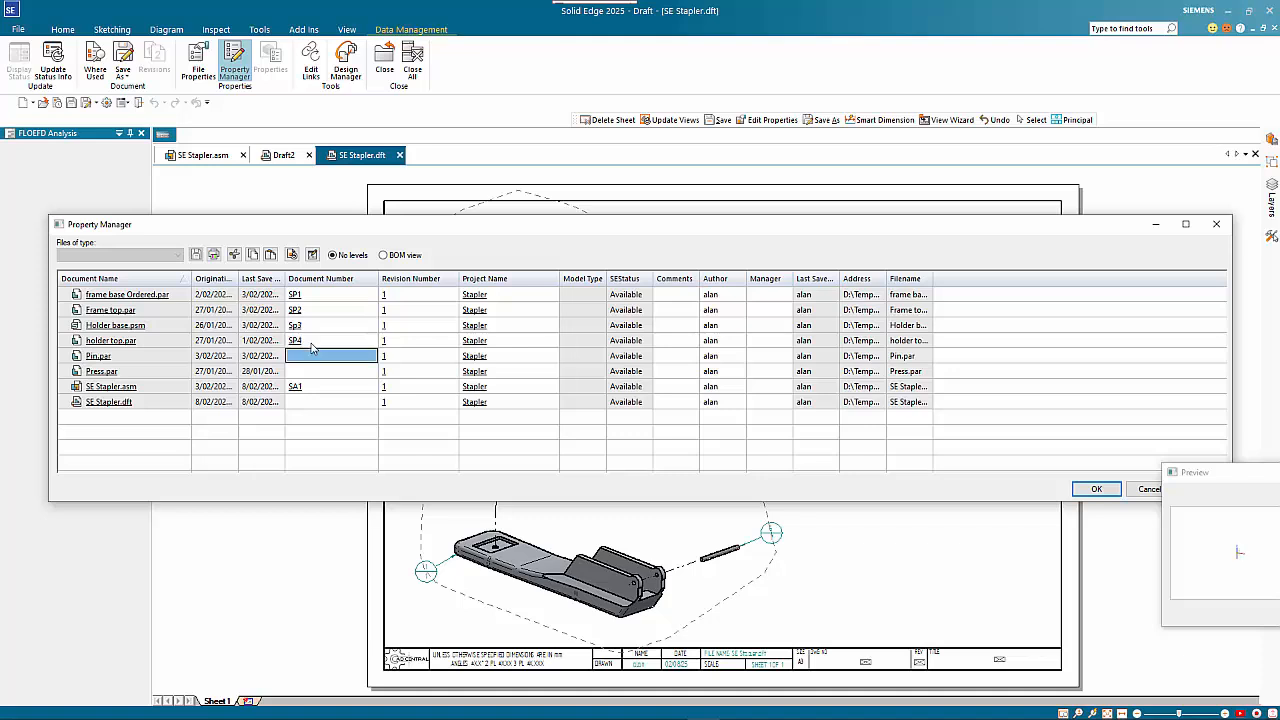
Enter document numbers SP5 for Pin.par and SP6 for Press.par, and accept the property edits
text(SP5)
key(Return)
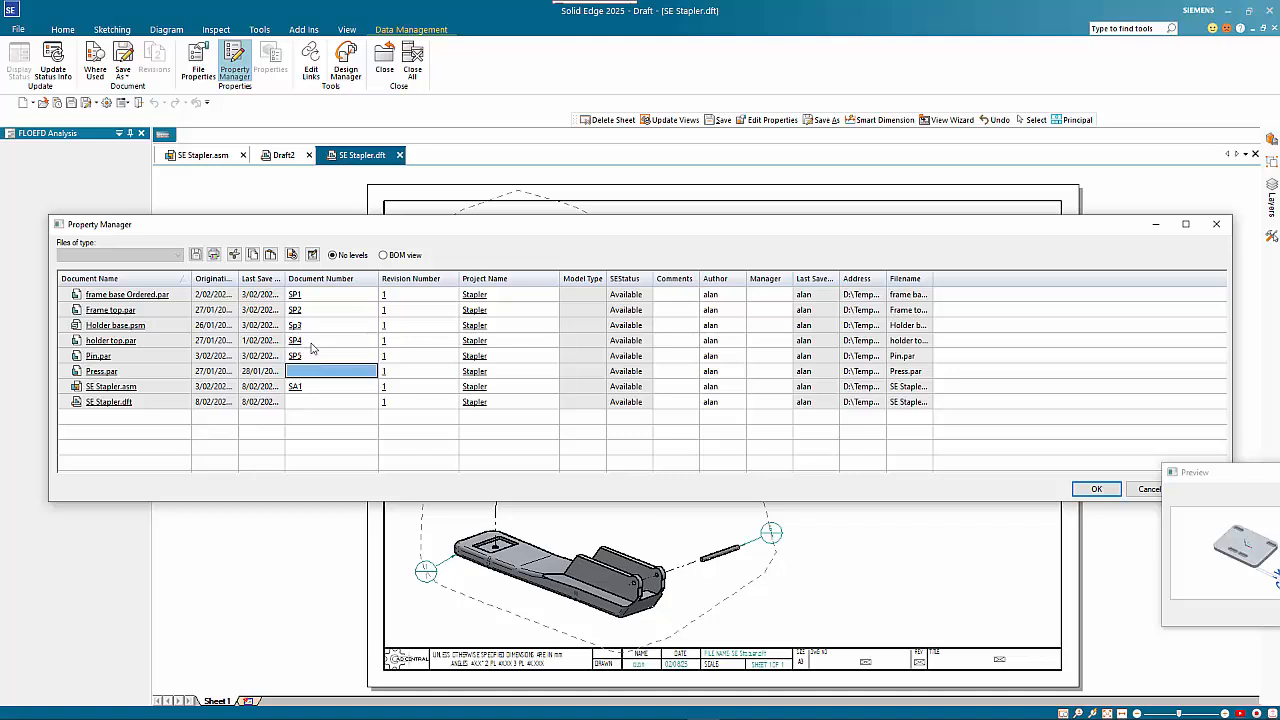
text(SP6)
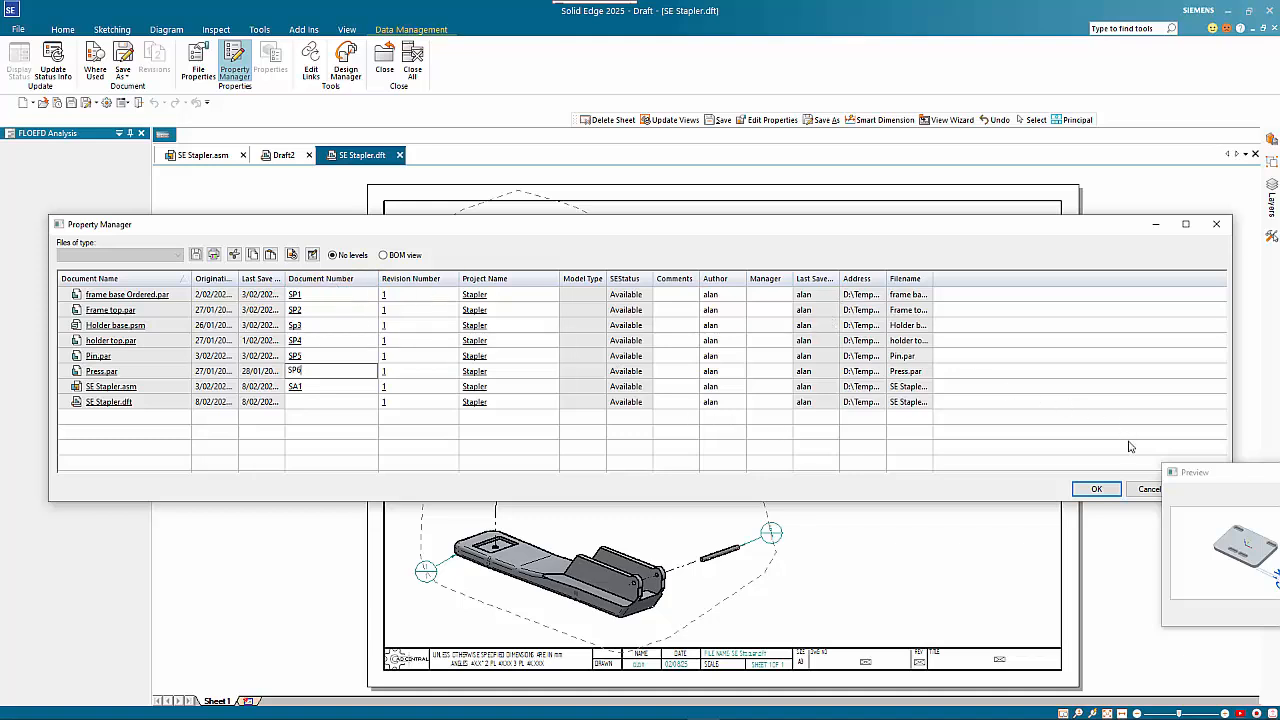
drag(1204, 477, 1111, 525)
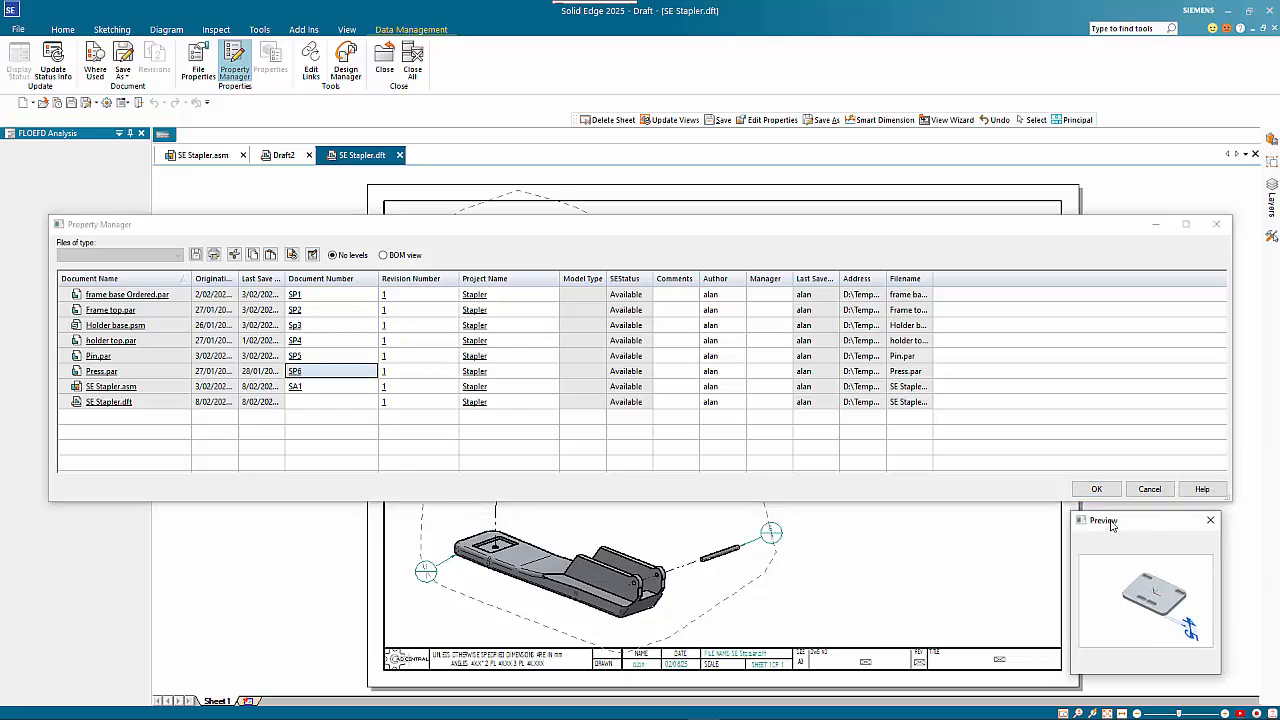
click(1099, 491)
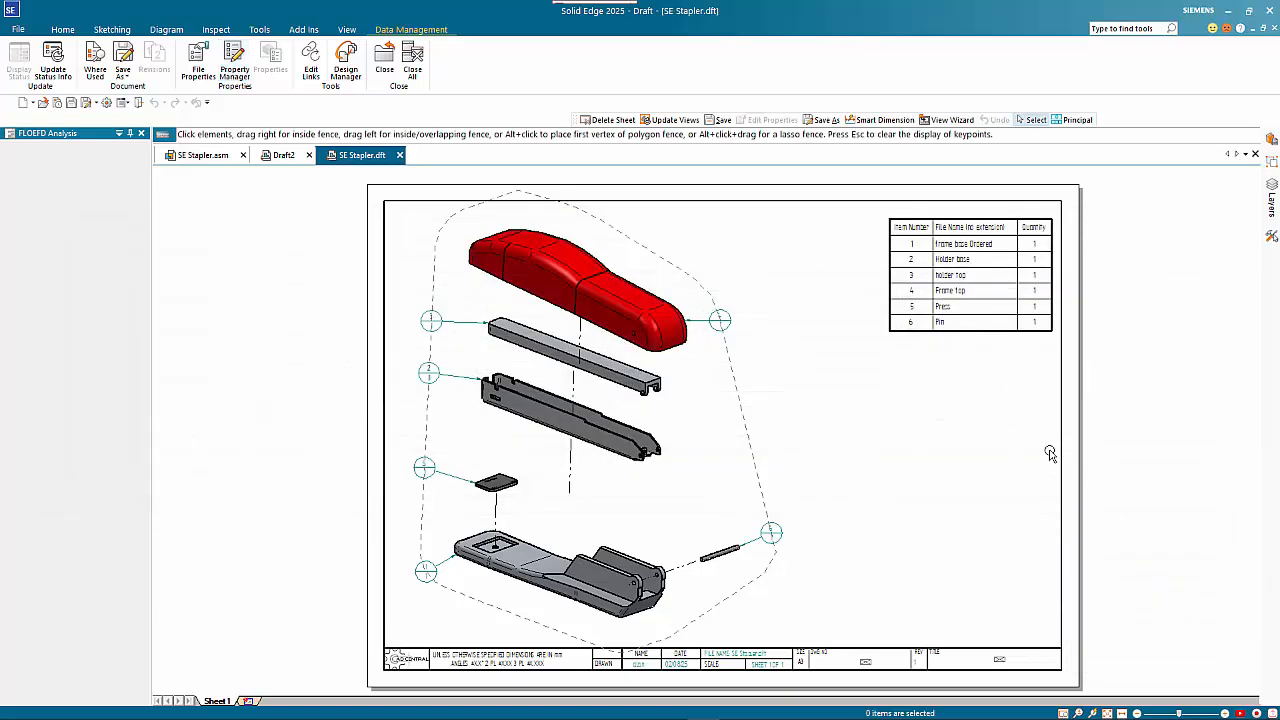
Open the parts list's column properties and add a Document Number column
click(958, 330)
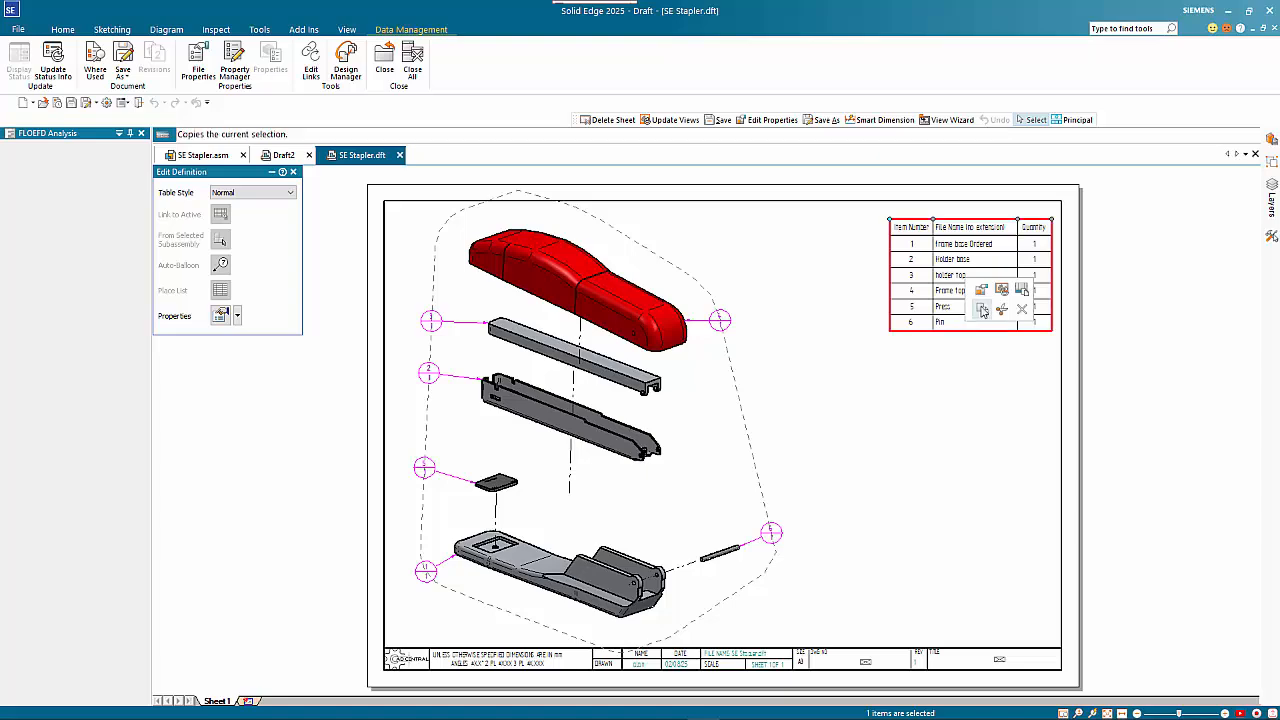
click(954, 336)
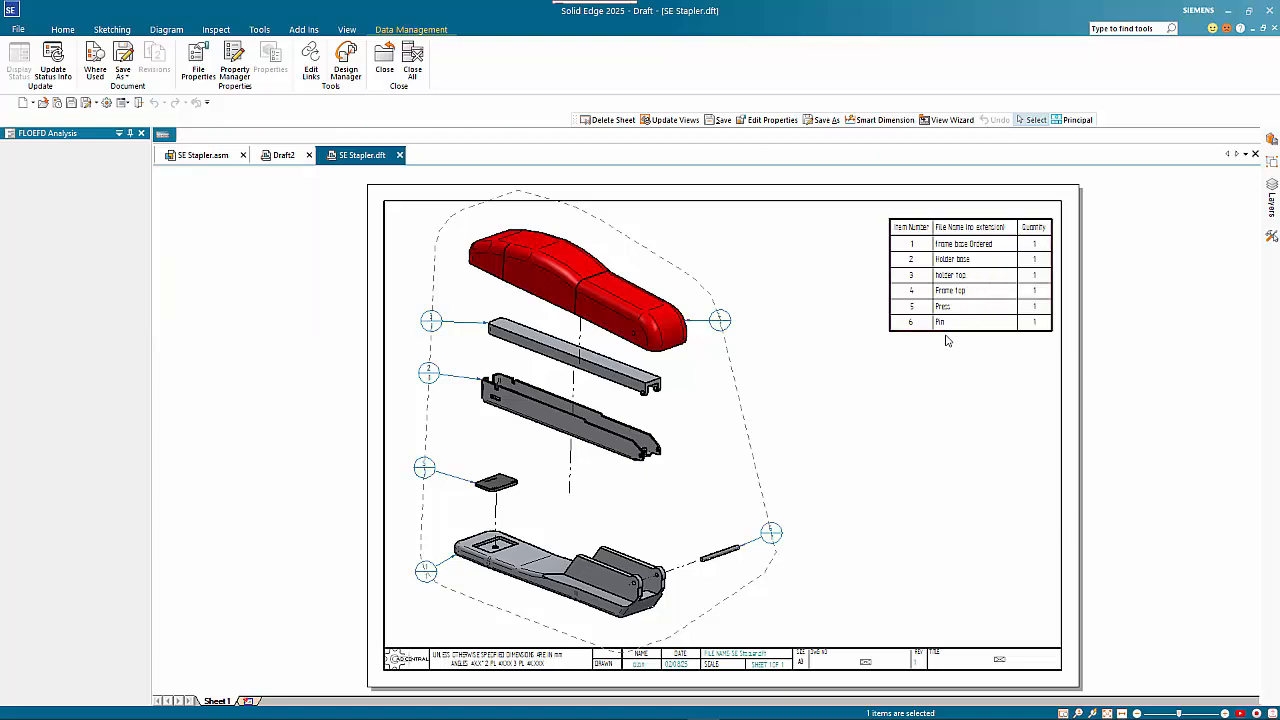
double_click(947, 340)
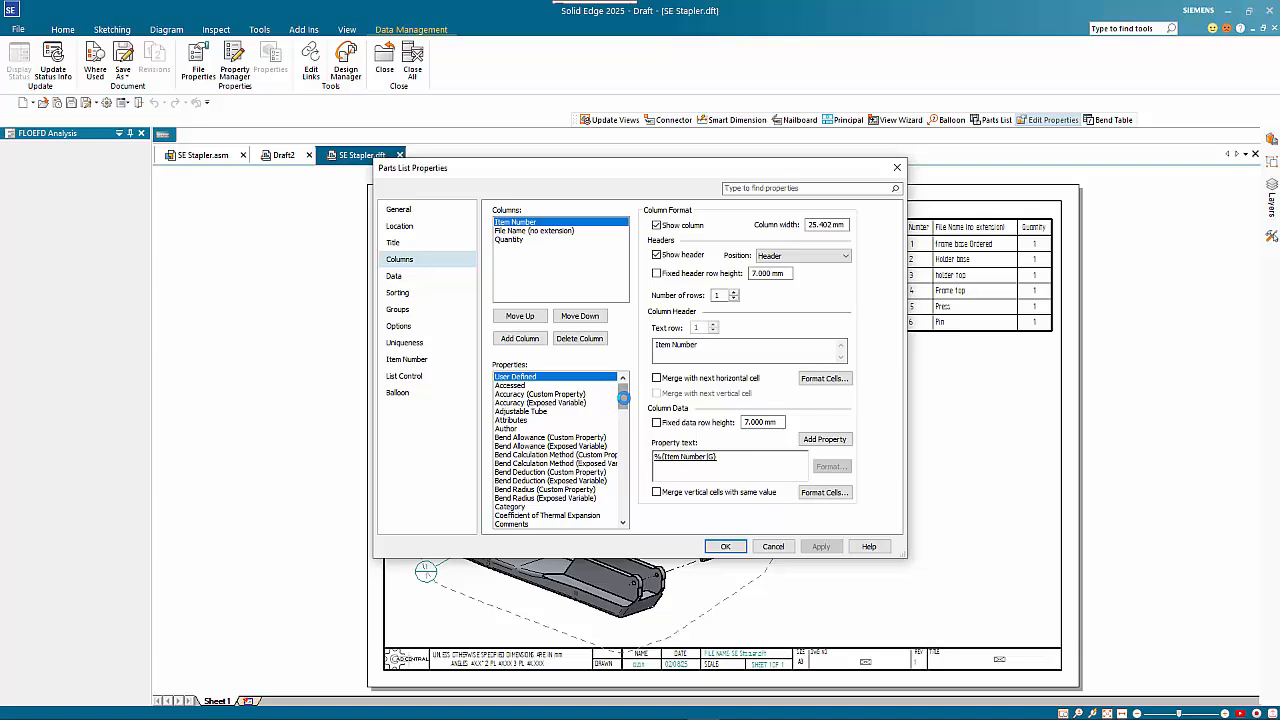
drag(623, 398, 631, 453)
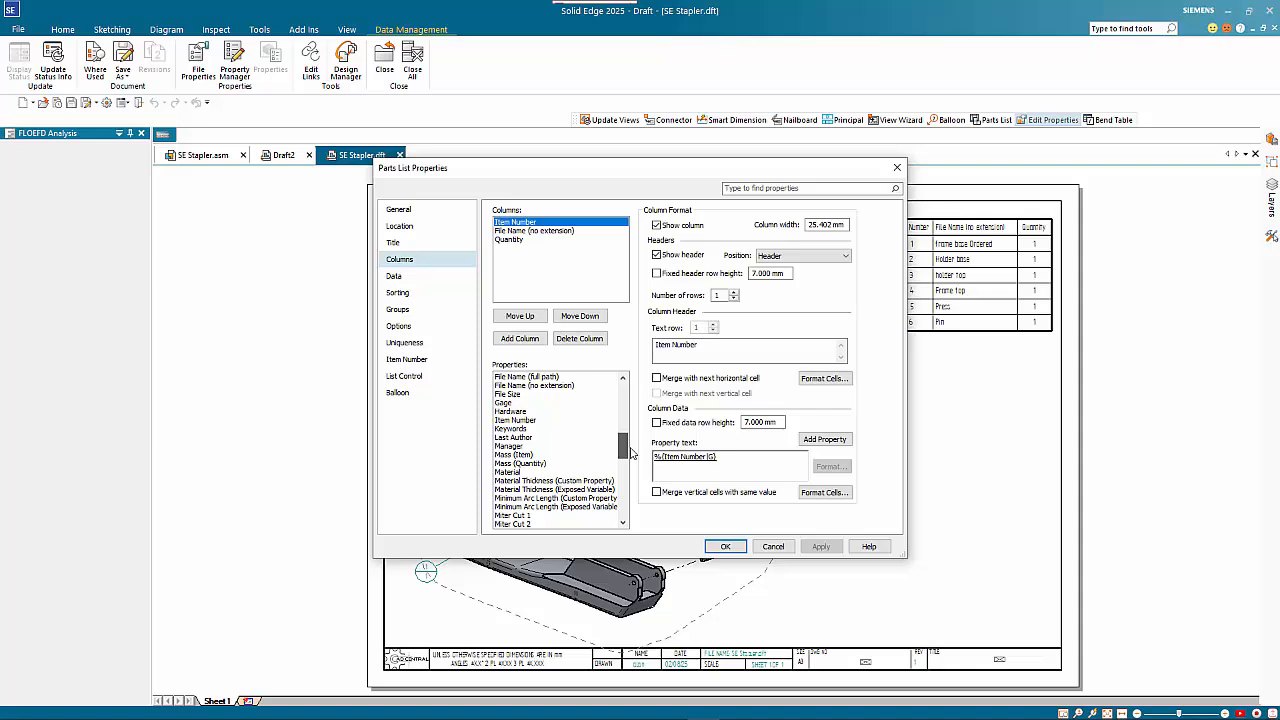
scroll(560, 450, up, 5)
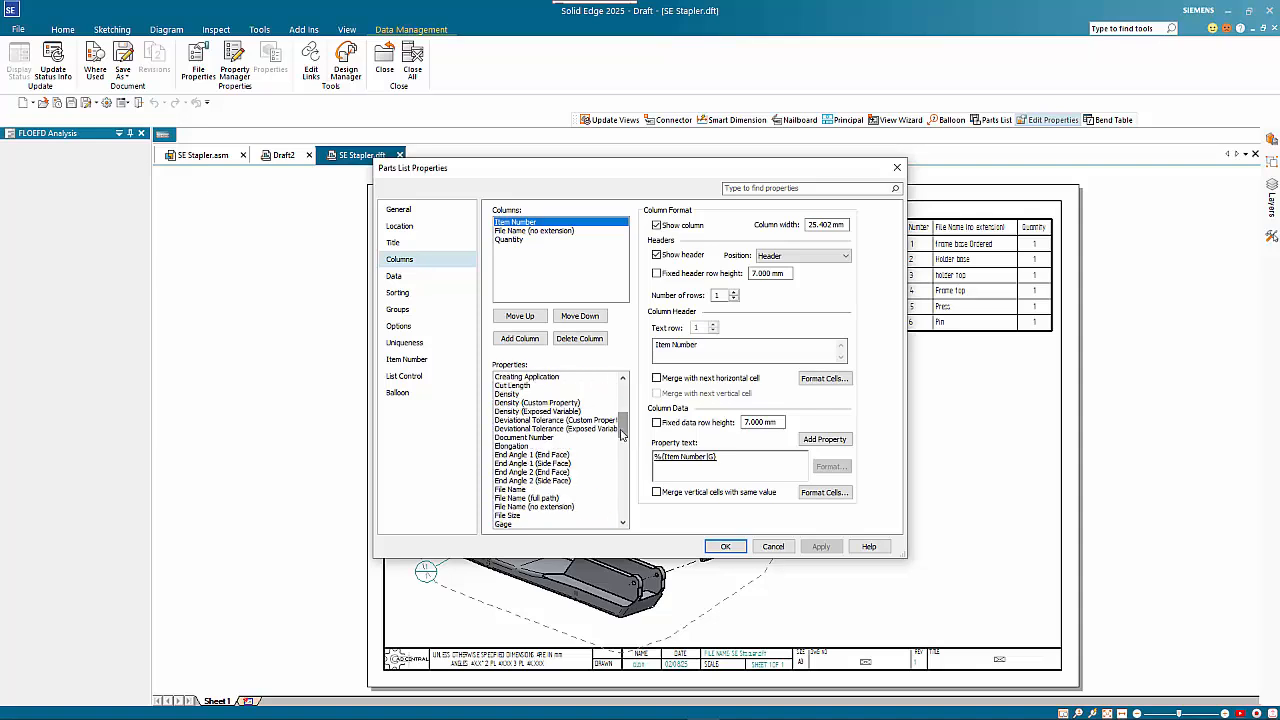
double_click(545, 440)
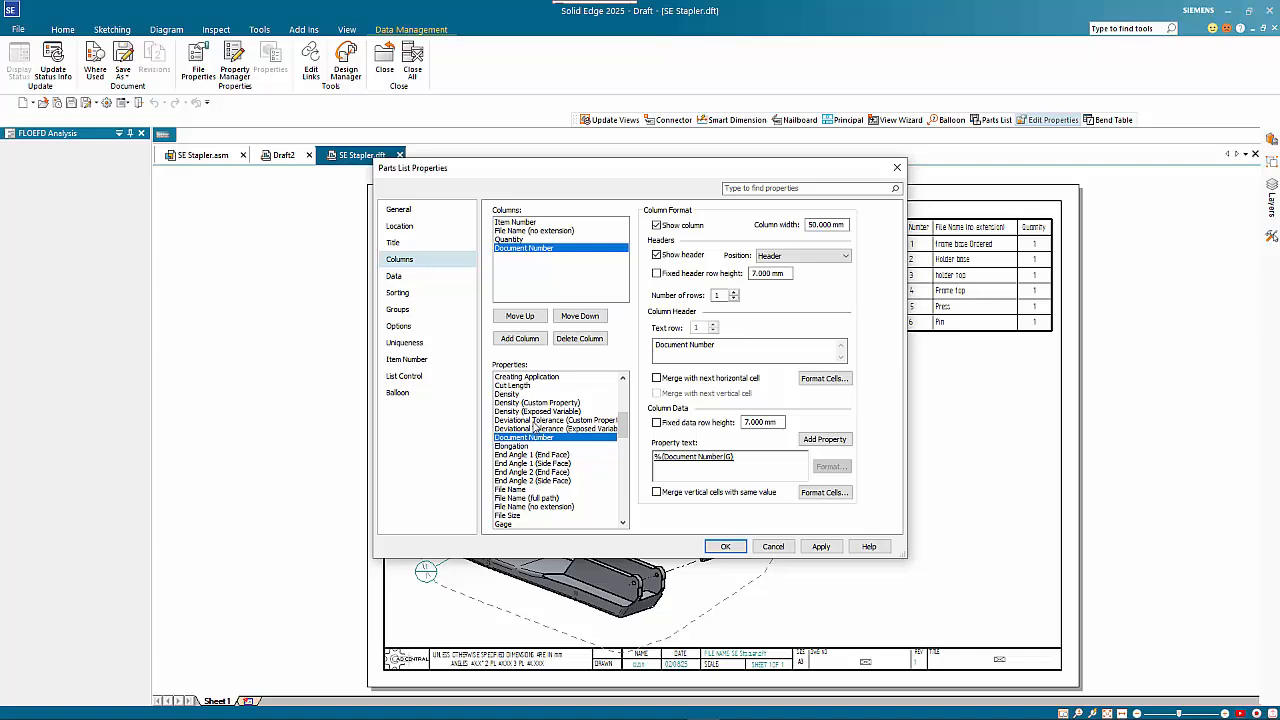
Add a Revision number column to the parts list, make Quantity the last column, and apply the changes
scroll(560, 425, down, 8)
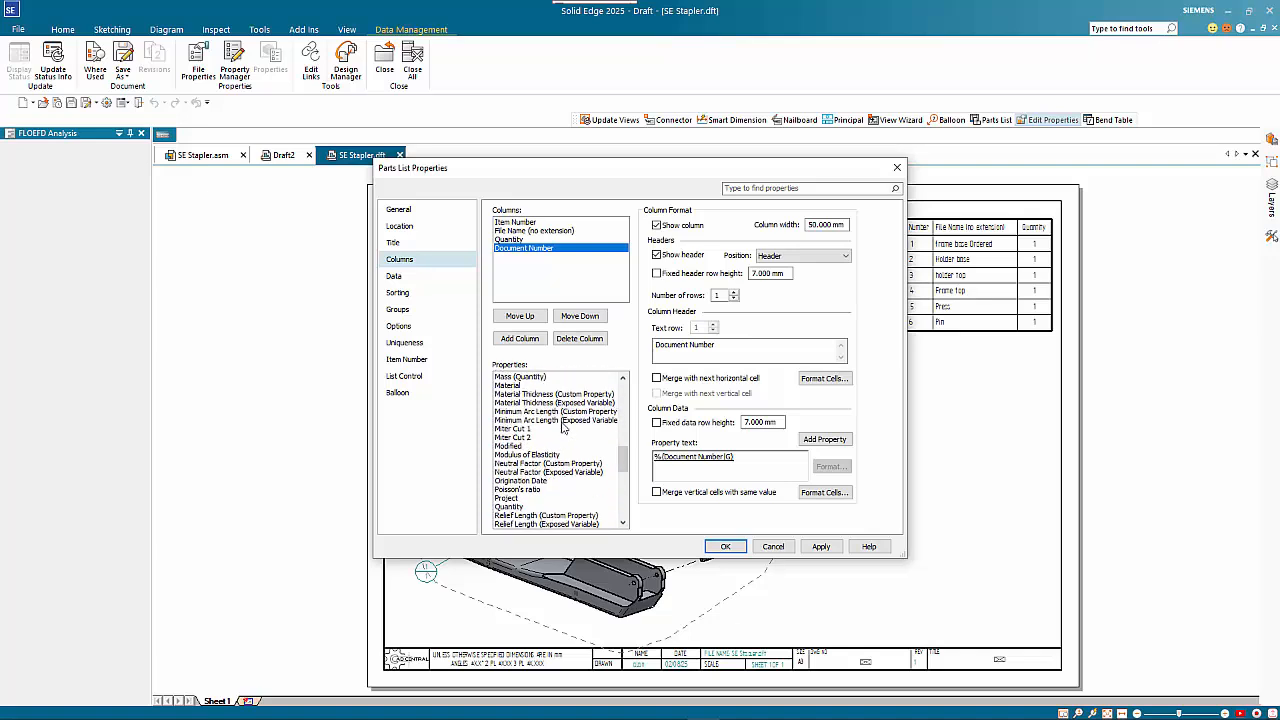
scroll(538, 440, down, 2)
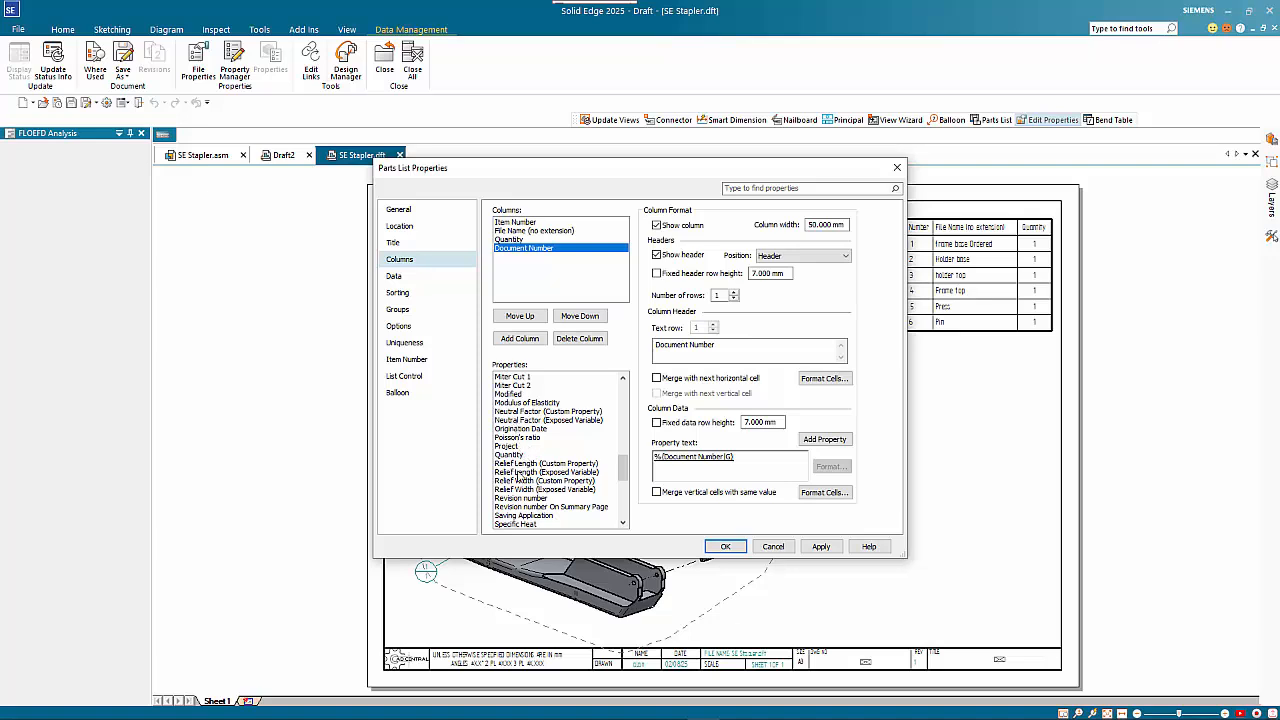
scroll(520, 476, down, 1)
double_click(525, 472)
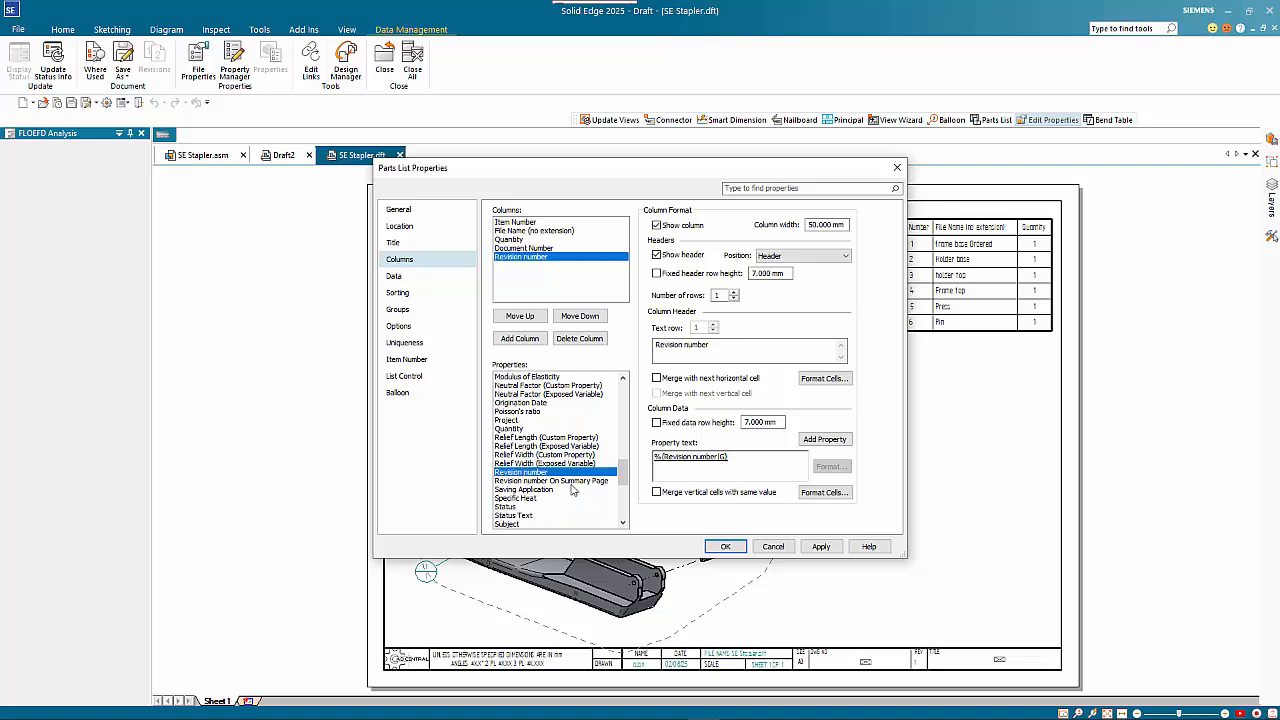
click(546, 240)
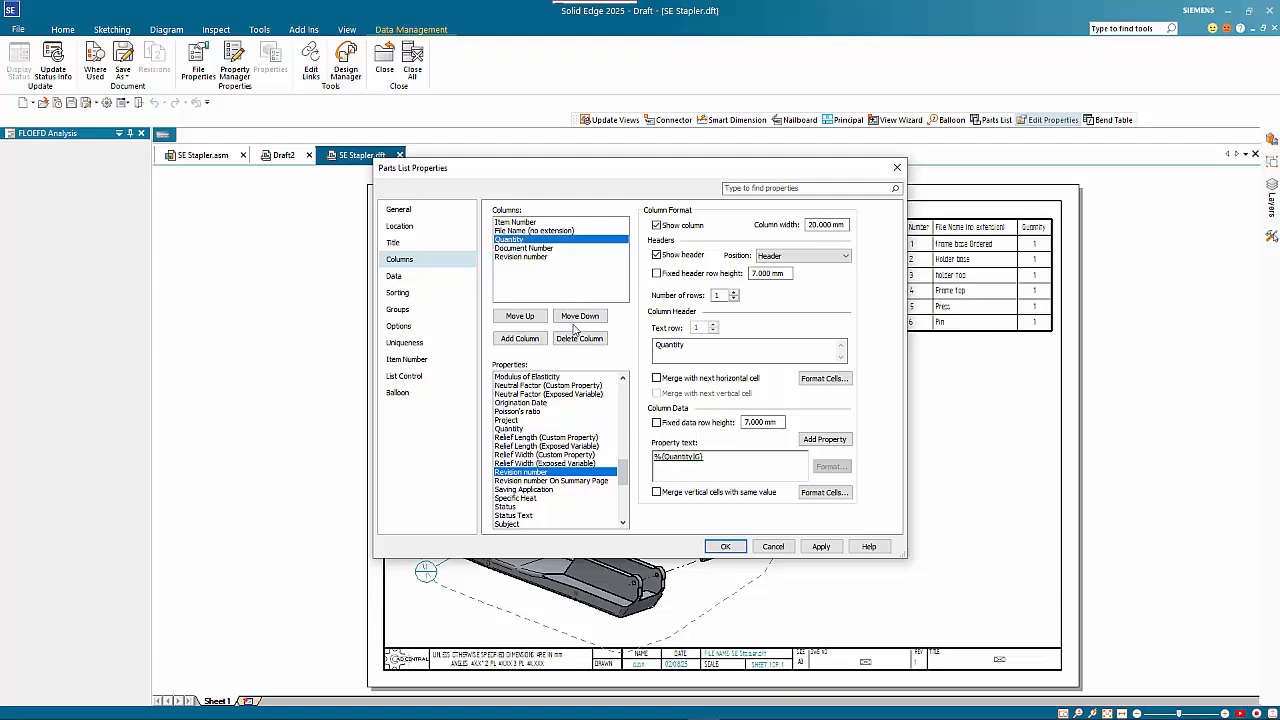
double_click(569, 319)
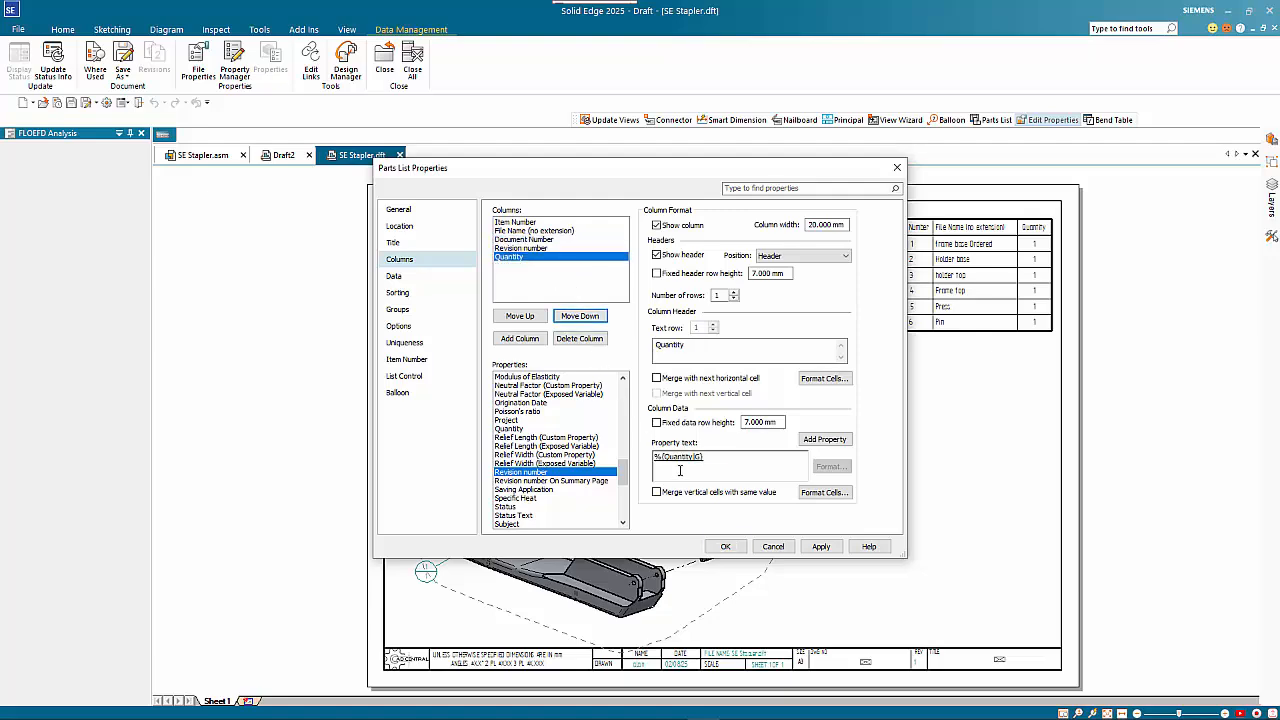
click(724, 546)
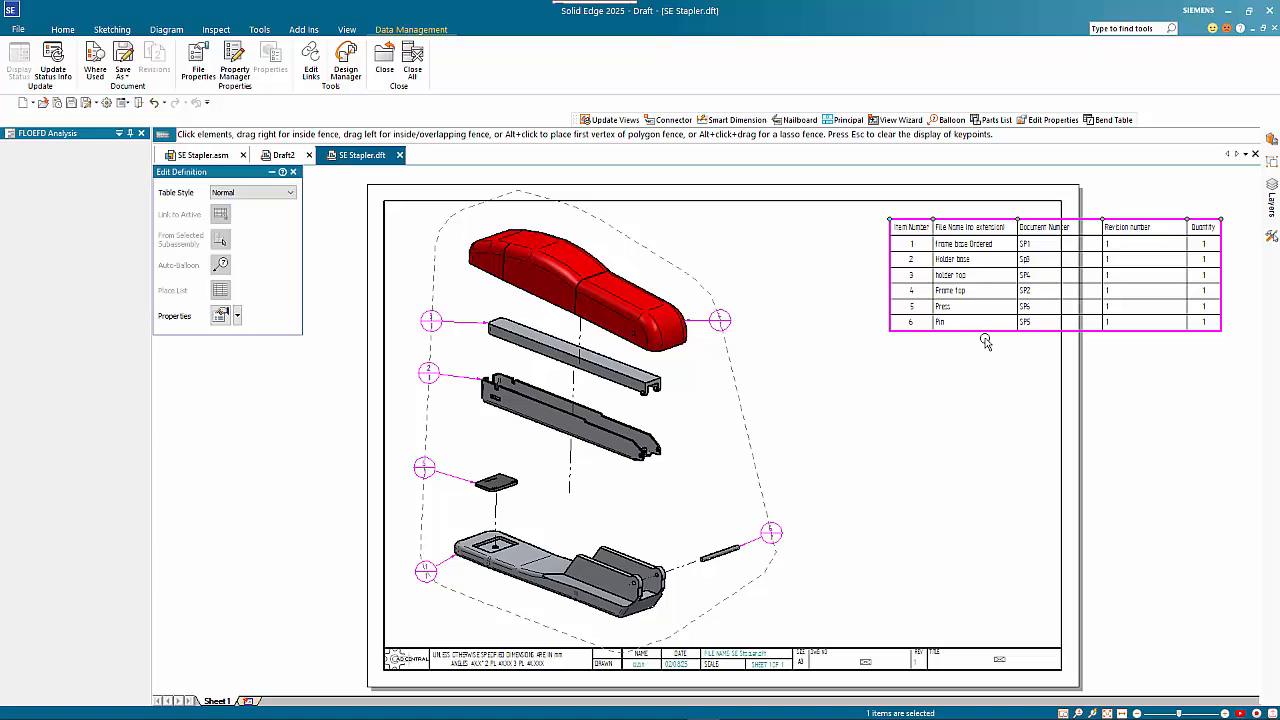
Move the widened parts list inside the sheet border at its upper-right corner
drag(985, 336, 822, 320)
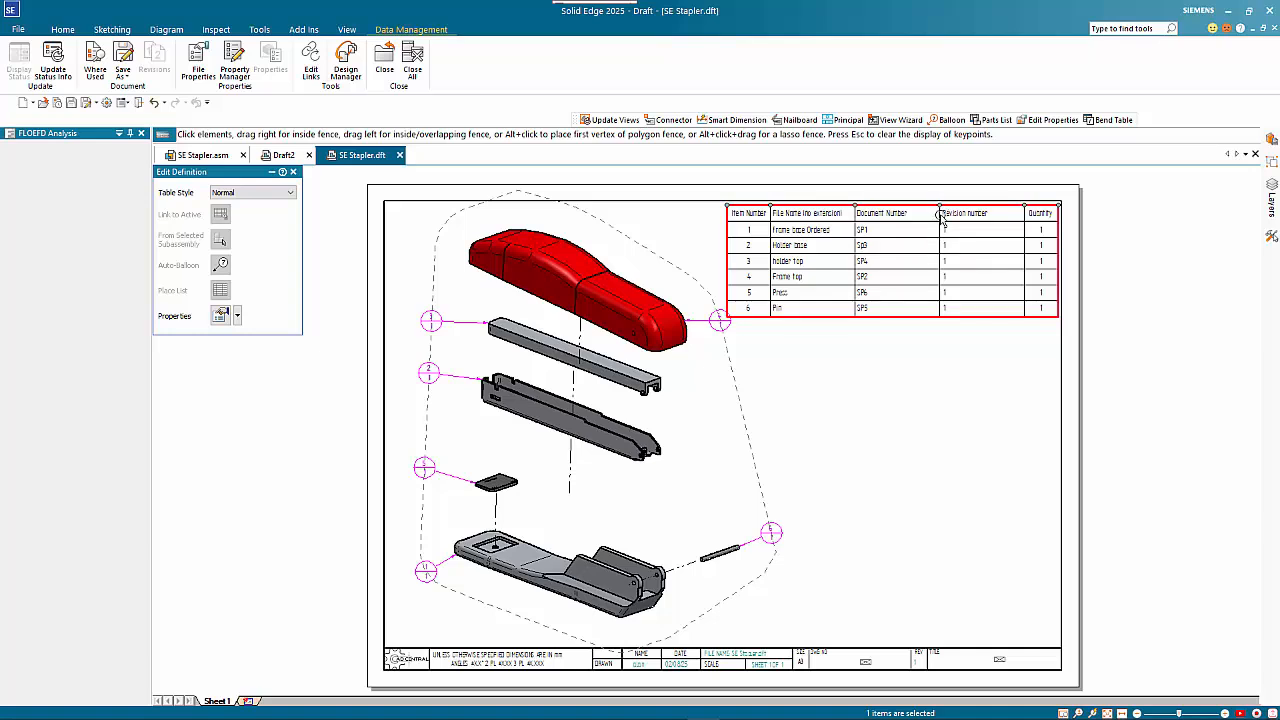
click(758, 228)
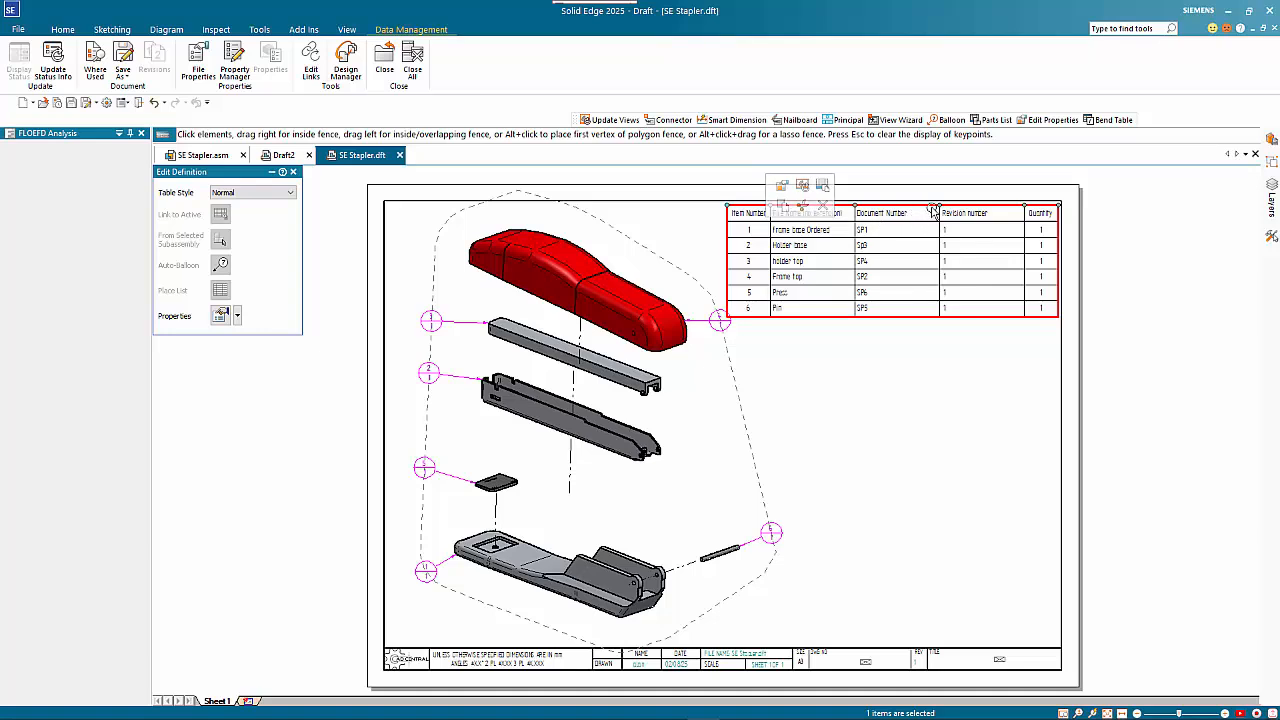
Narrow the parts list's Document Number column so the table fits inside the sheet border
drag(939, 205, 864, 207)
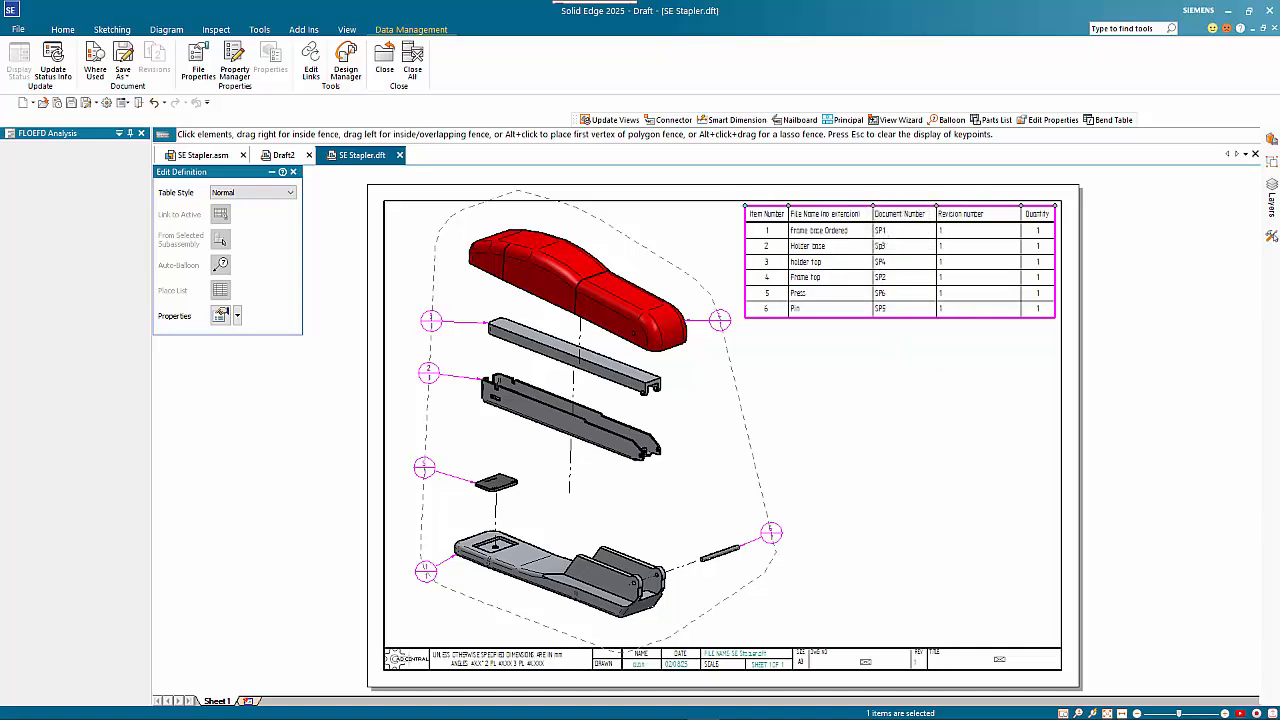
key(Escape)
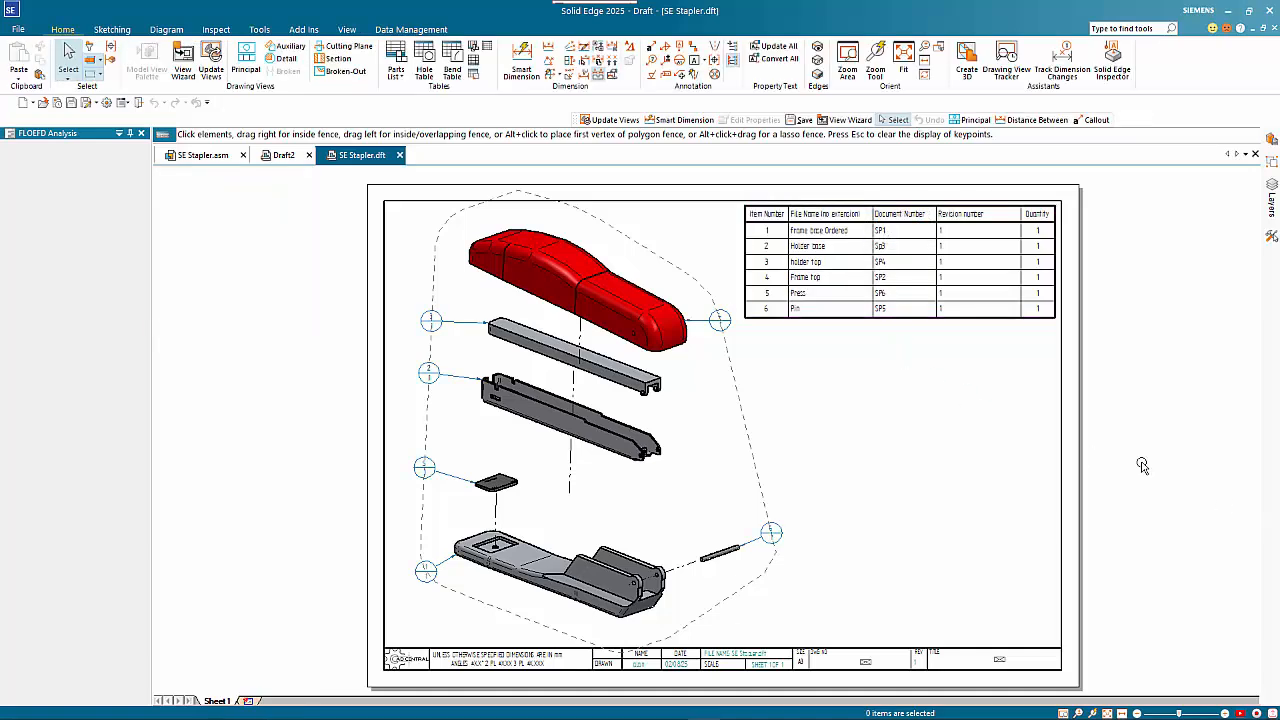
Add a second sheet to the drawing and set its background to A3-Sheet
click(253, 703)
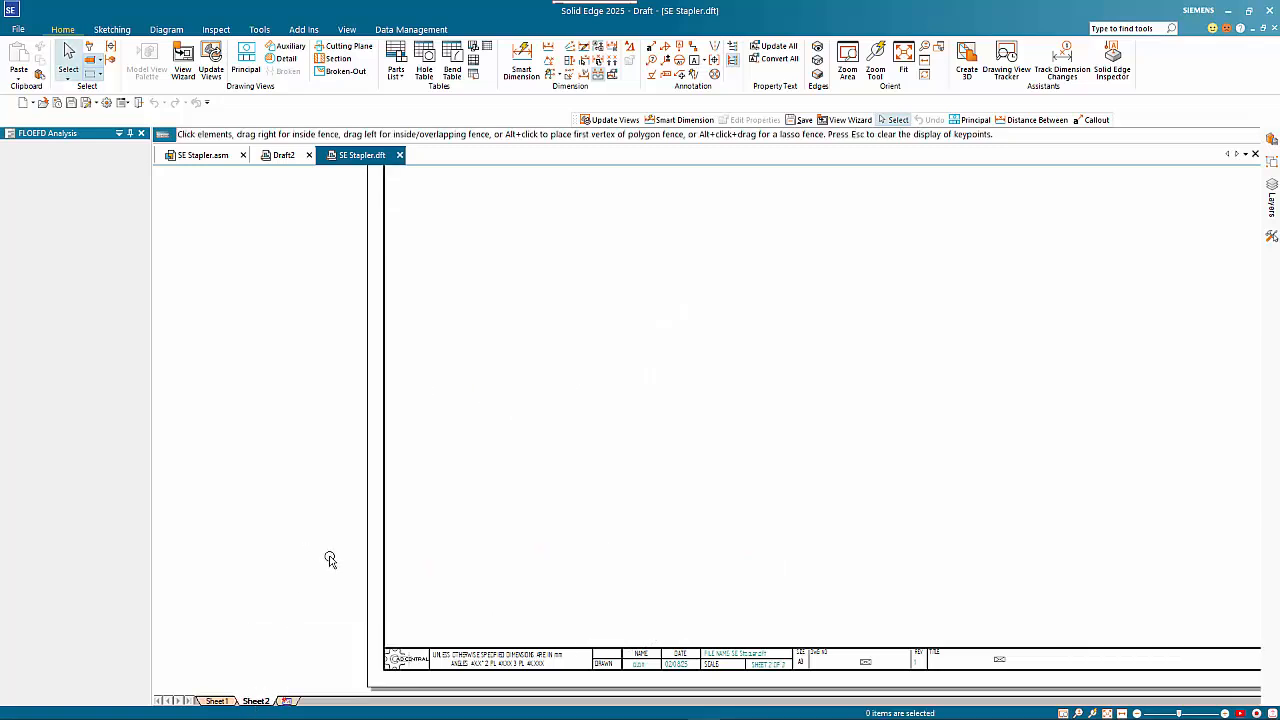
double_click(258, 703)
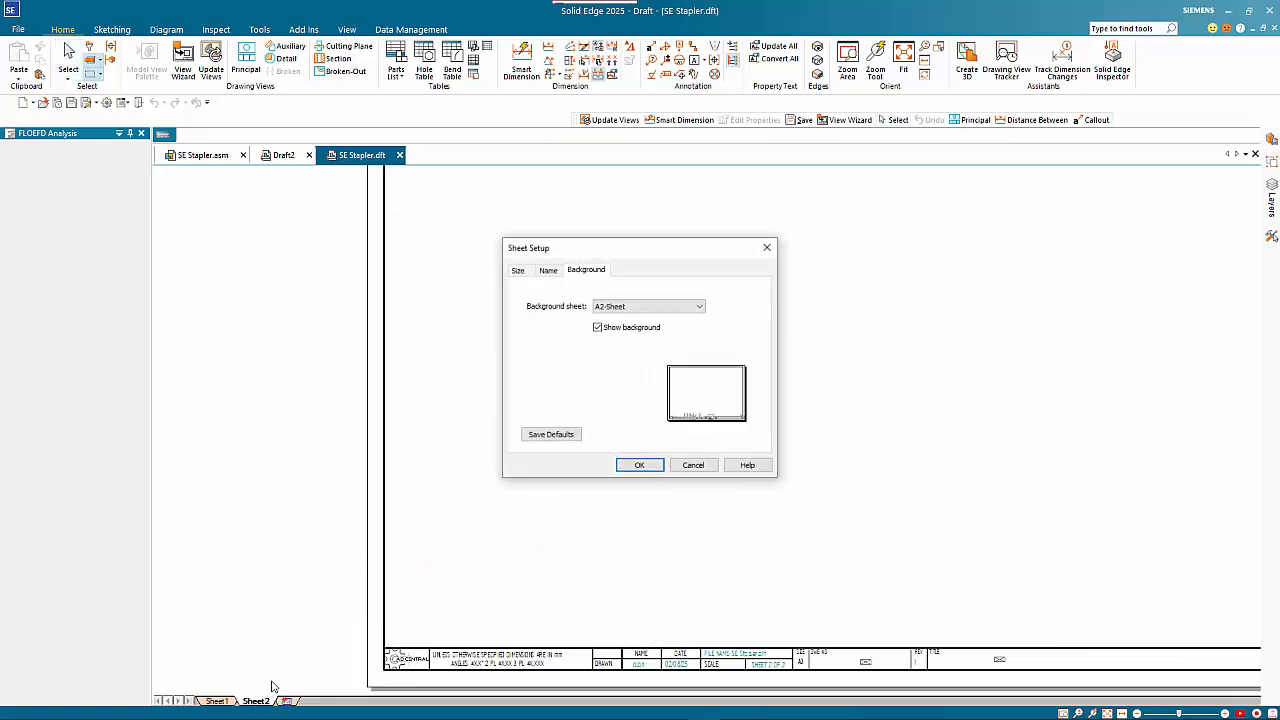
click(624, 307)
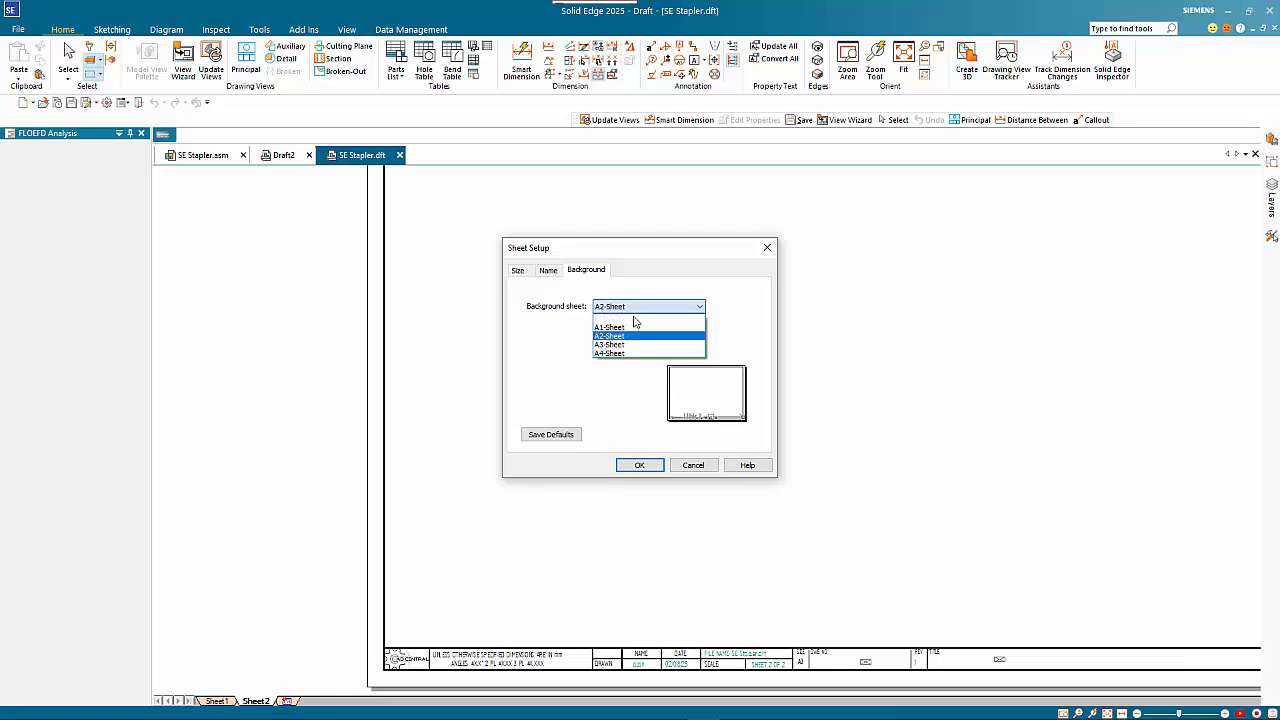
click(641, 346)
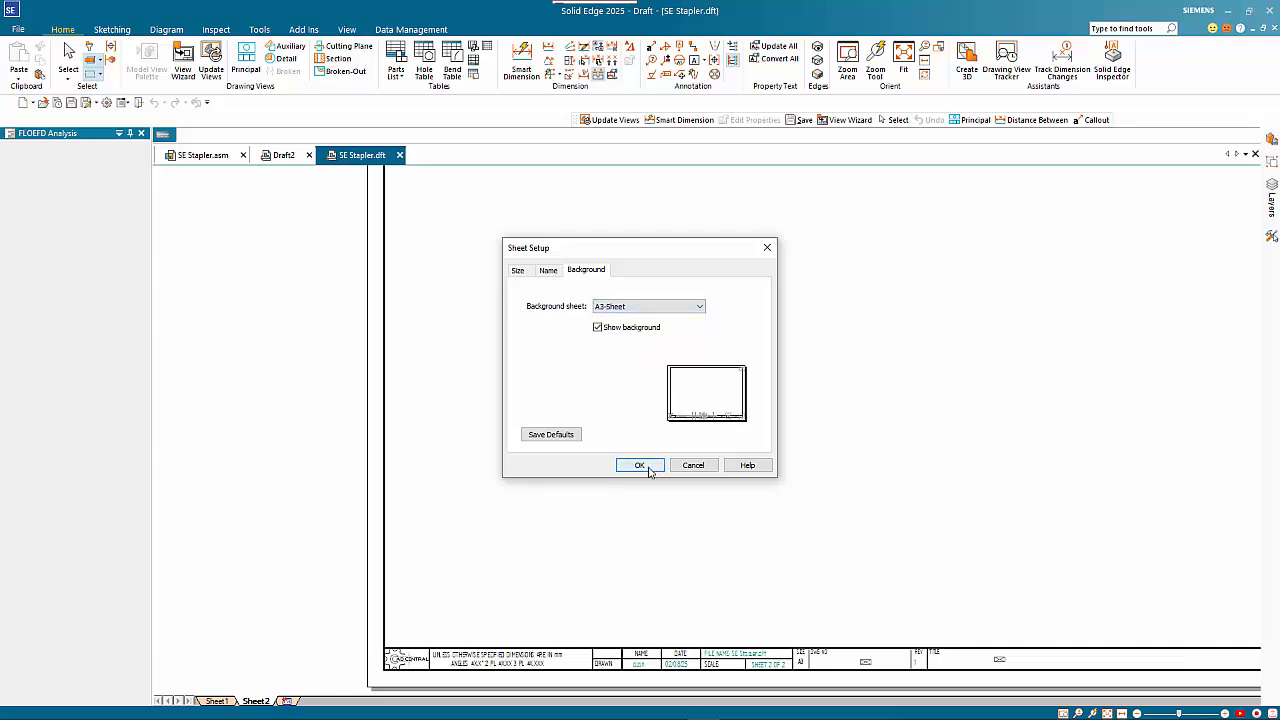
click(640, 465)
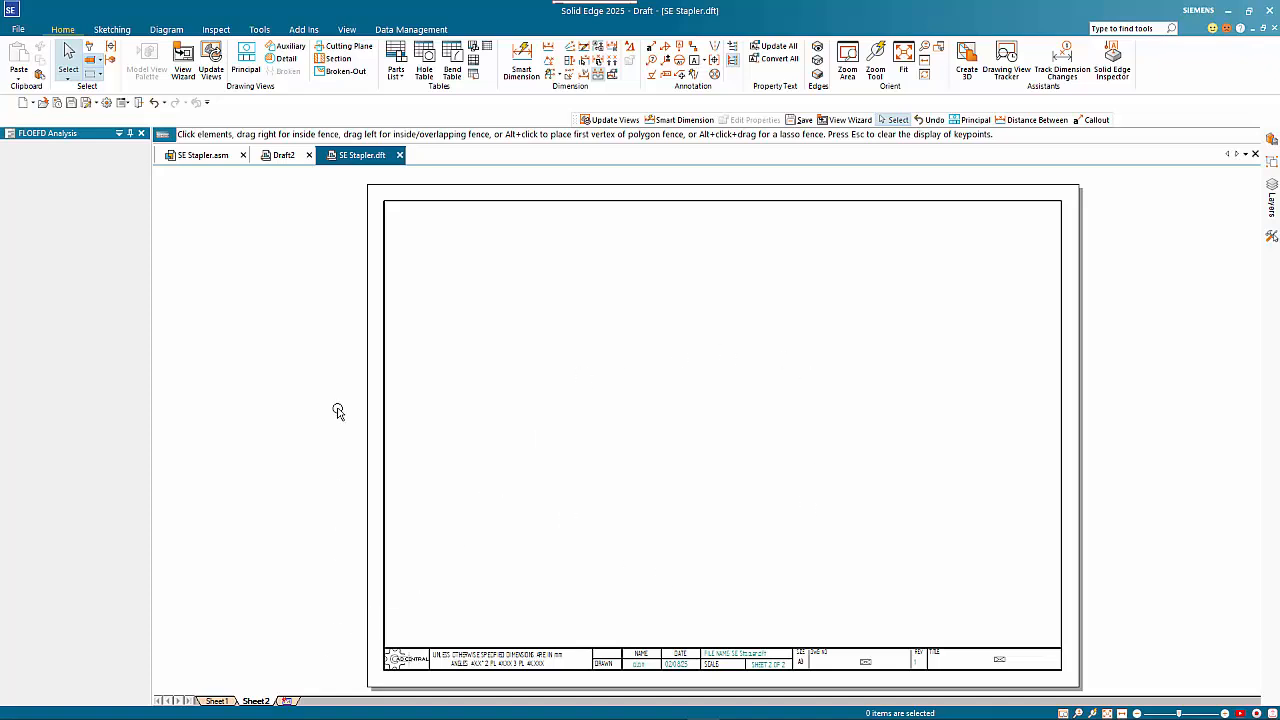
Place a front view of the complete SE Stapler.asm at 2:1 in the lower part of the new sheet, without projected views
click(183, 62)
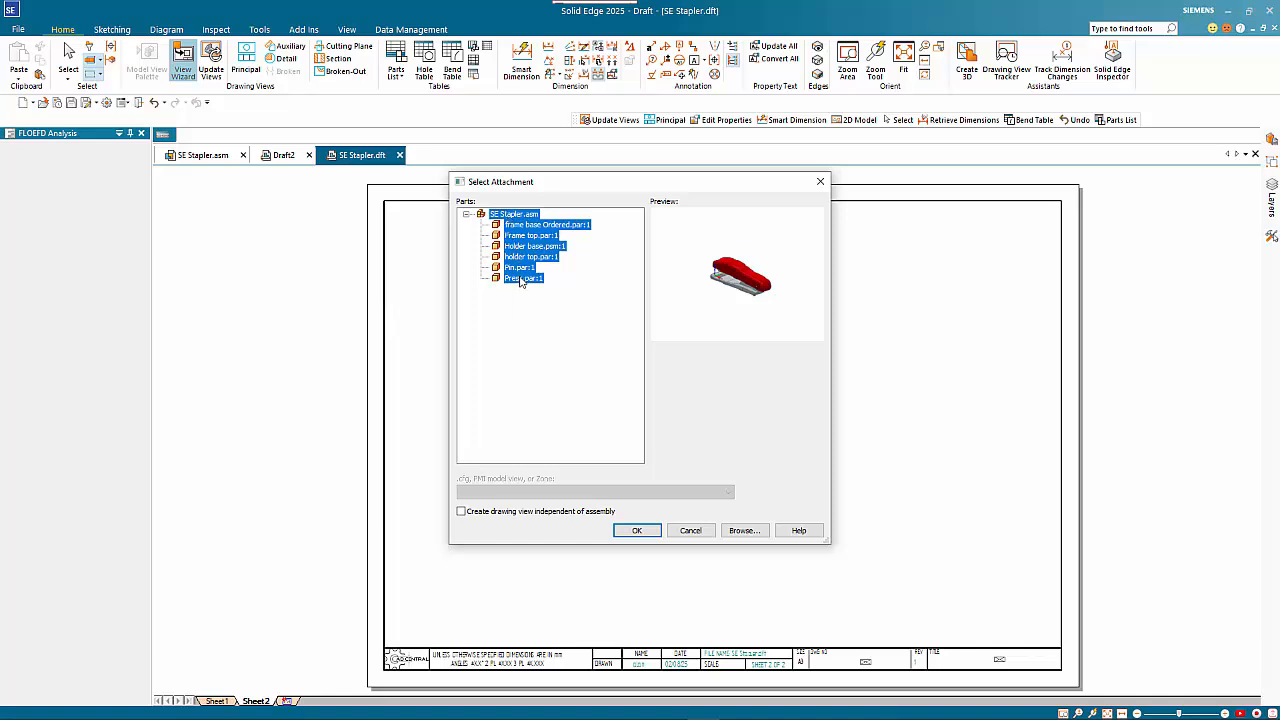
click(530, 238)
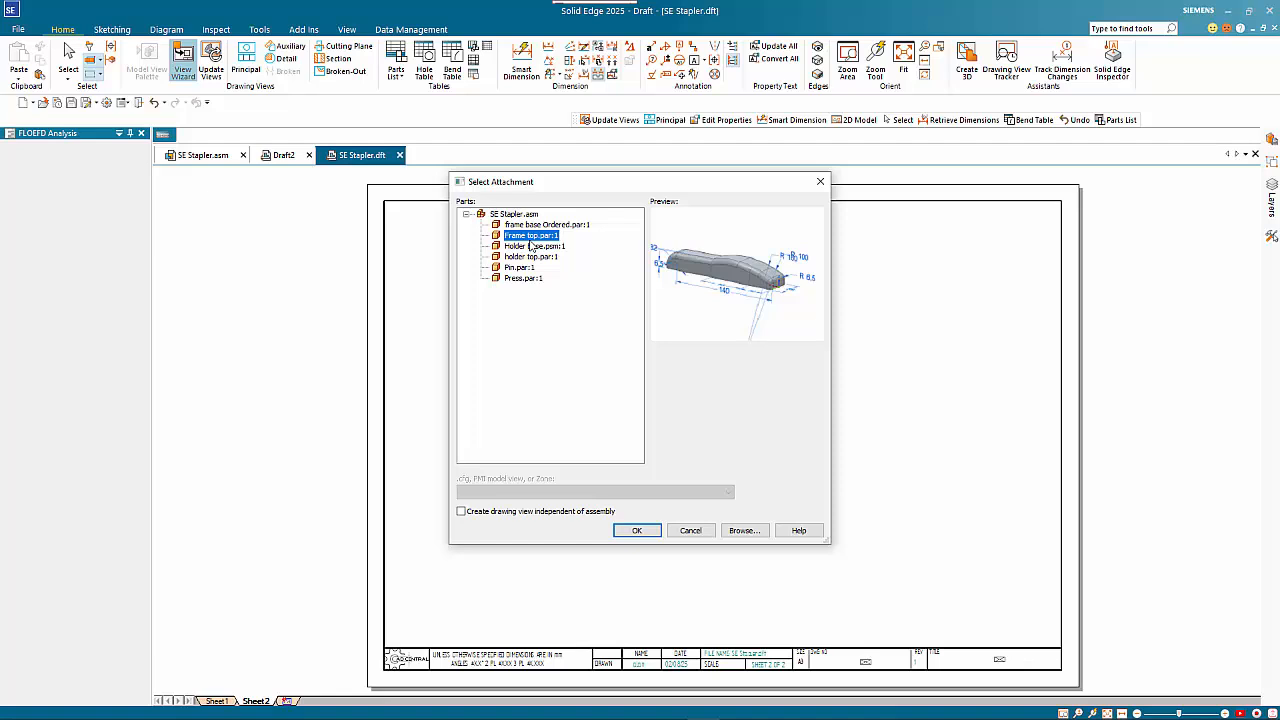
click(515, 214)
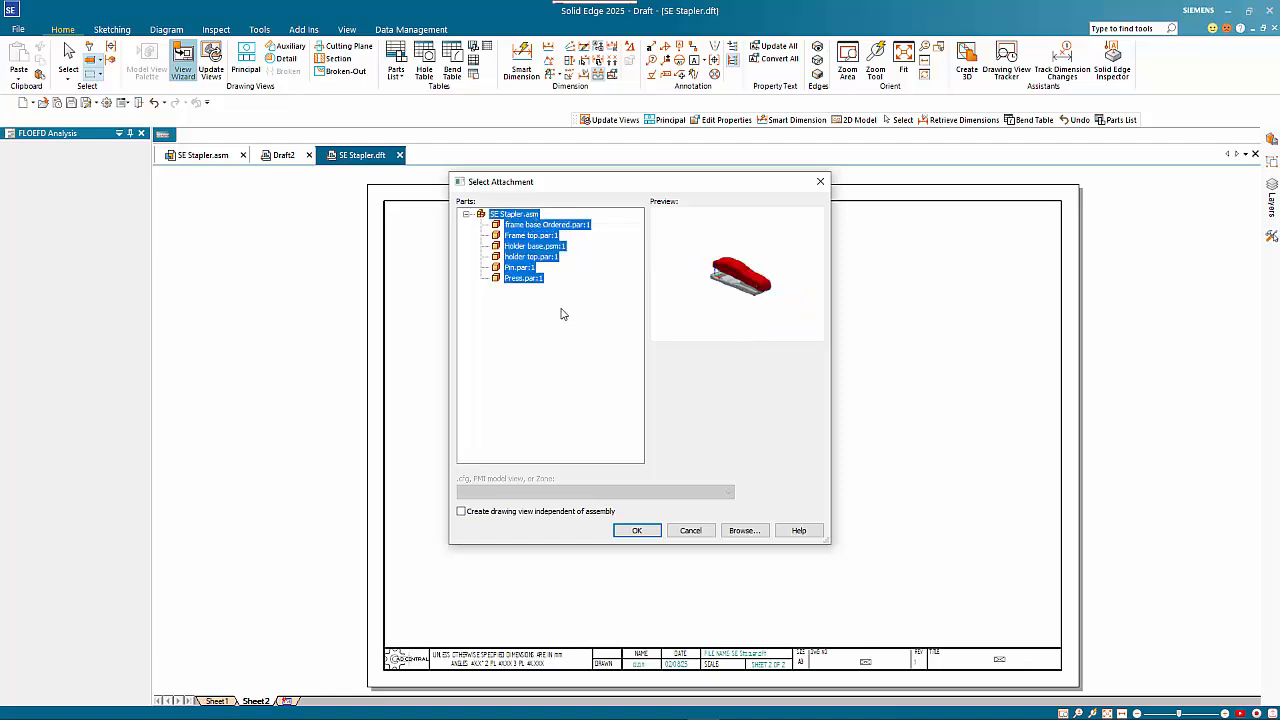
click(637, 531)
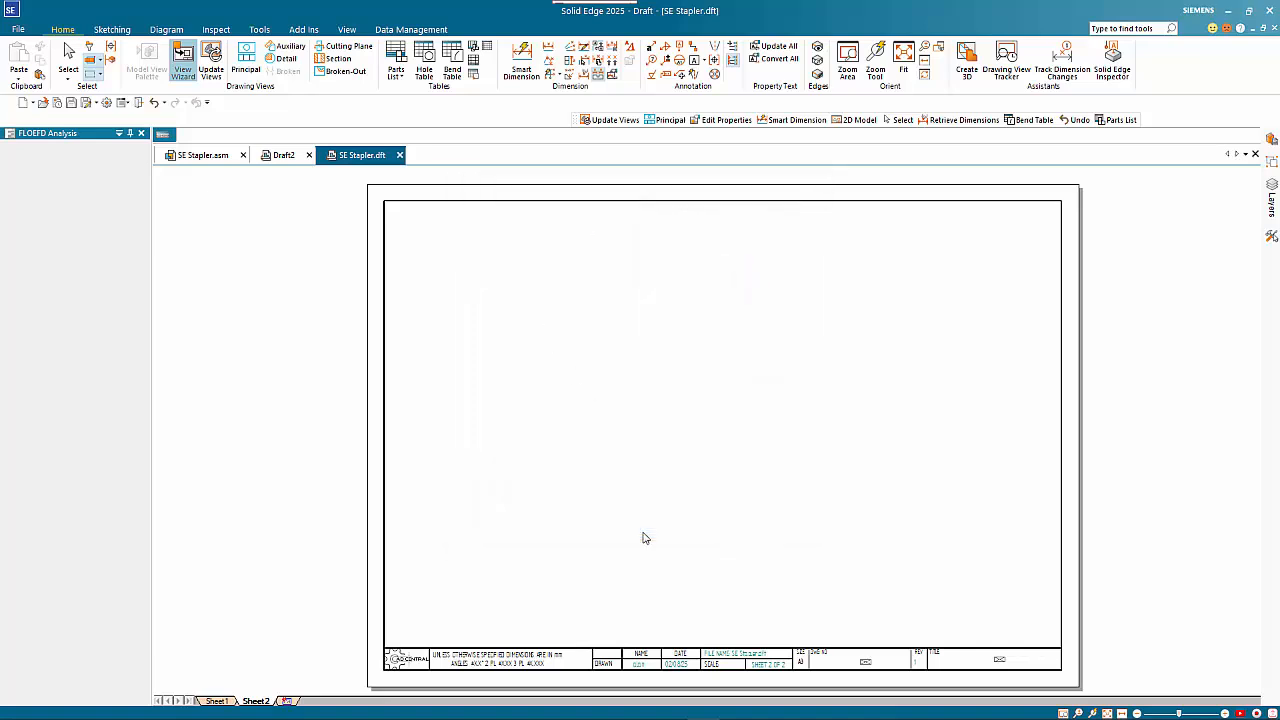
click(220, 358)
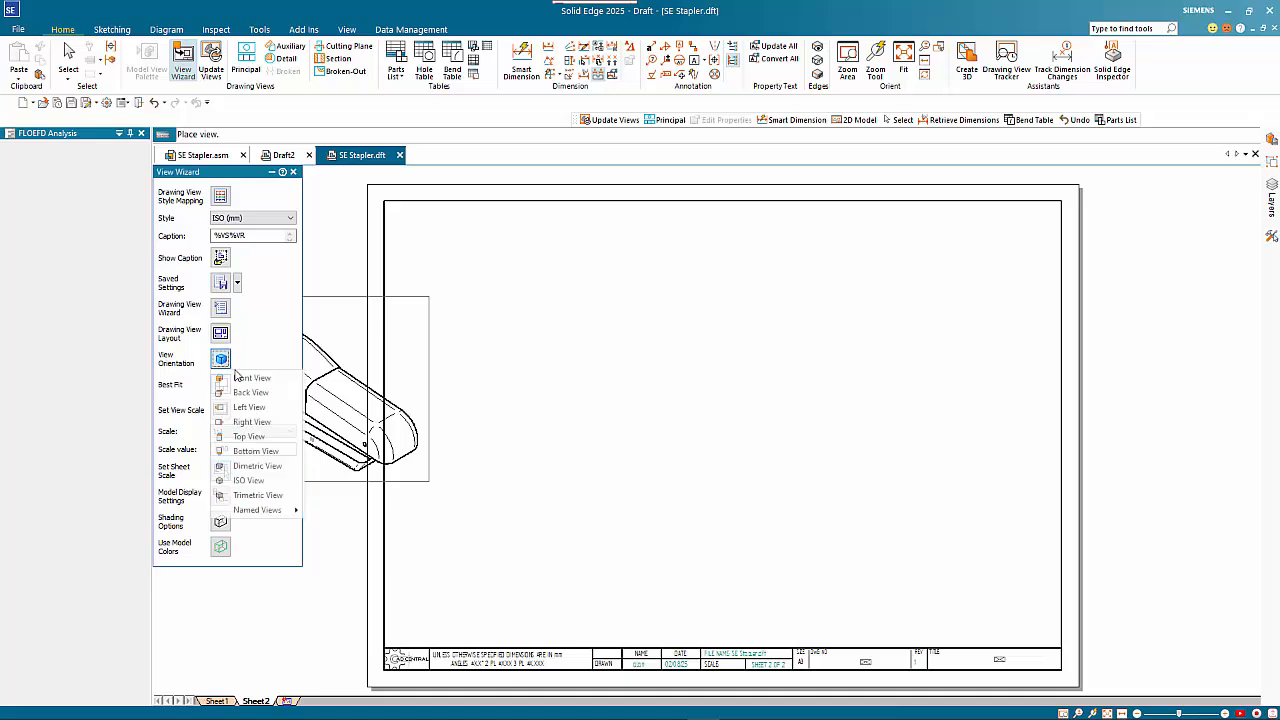
click(257, 385)
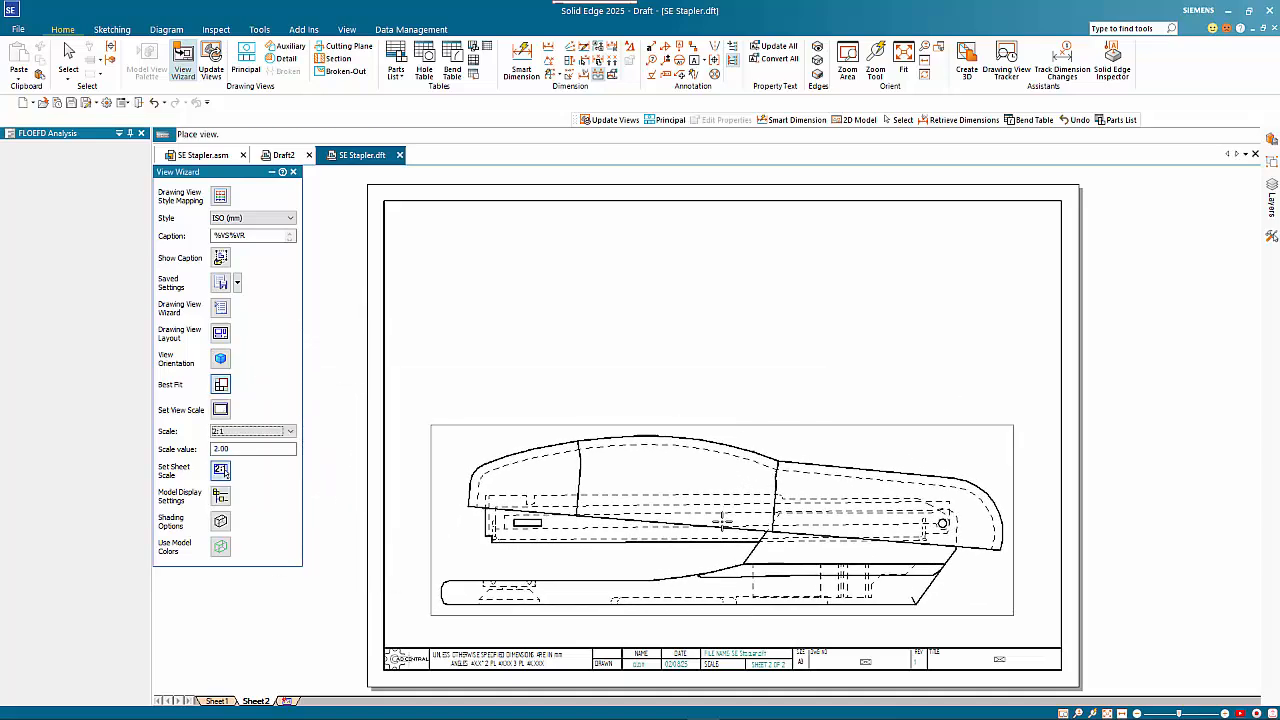
click(710, 514)
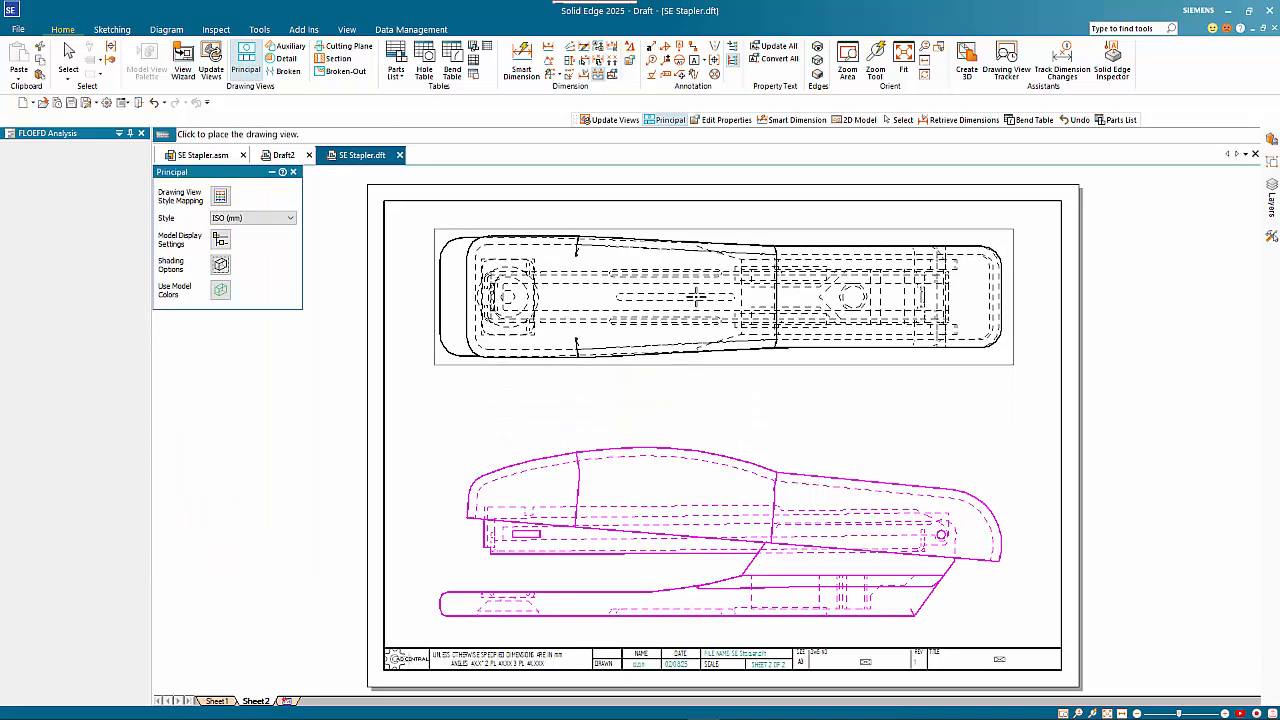
key(Escape)
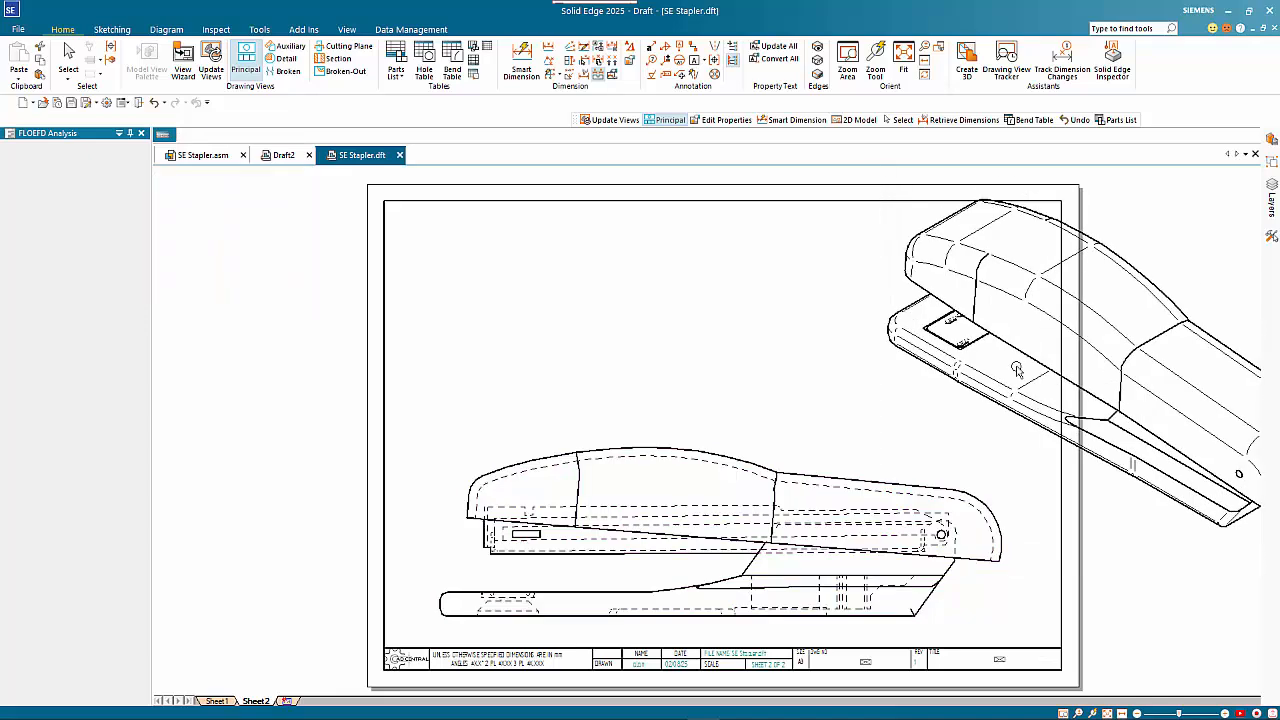
In the front view's display properties, show Frame top.par as reference instead of deriving that setting from the assembly
click(768, 457)
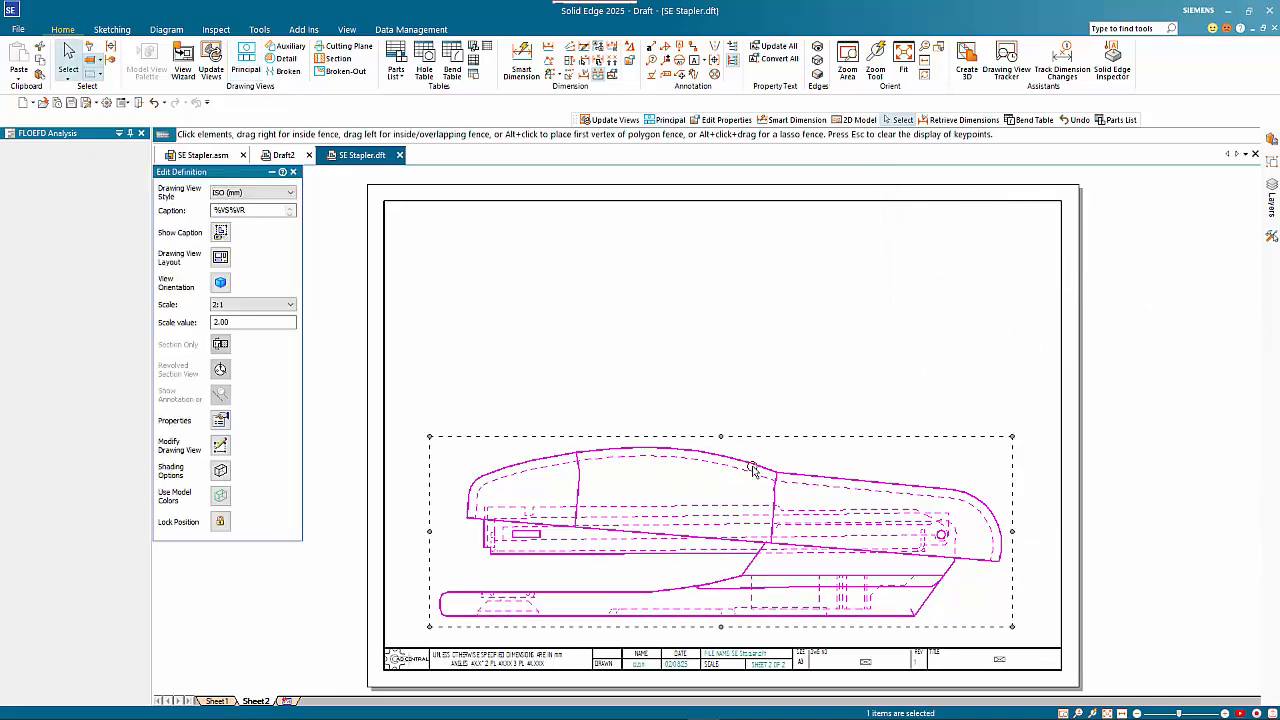
right_click(753, 466)
click(761, 432)
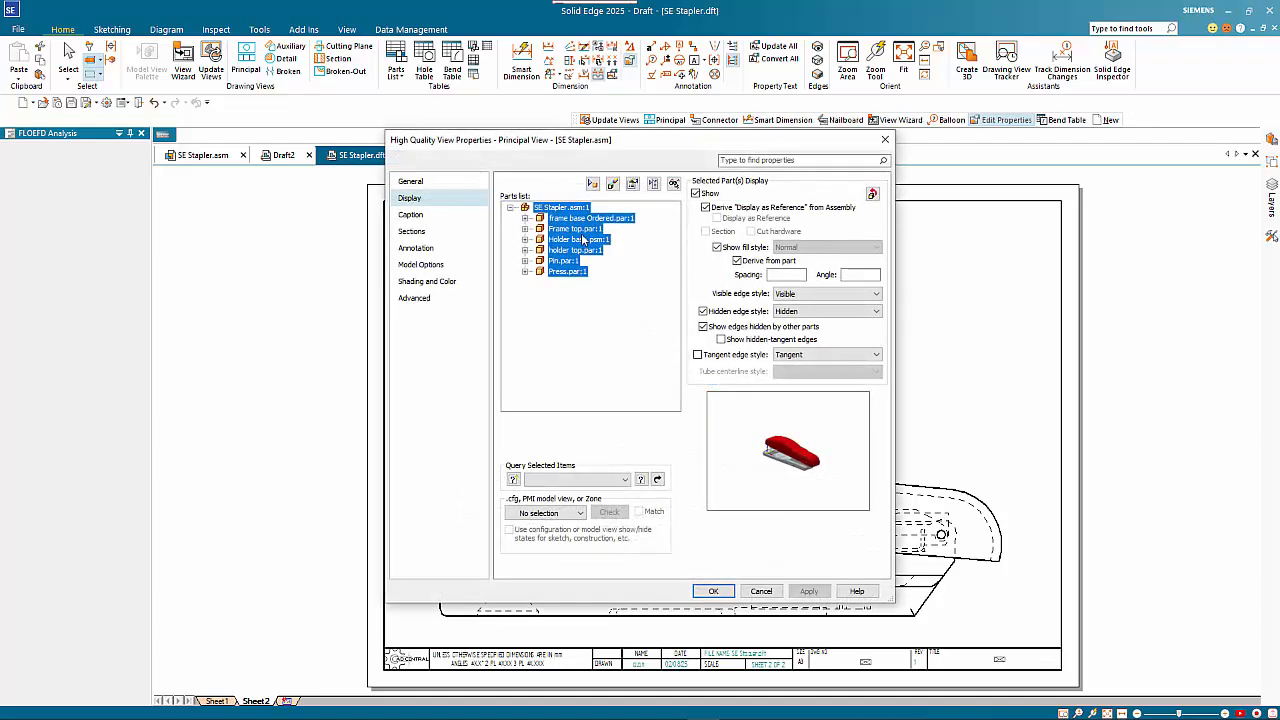
click(580, 230)
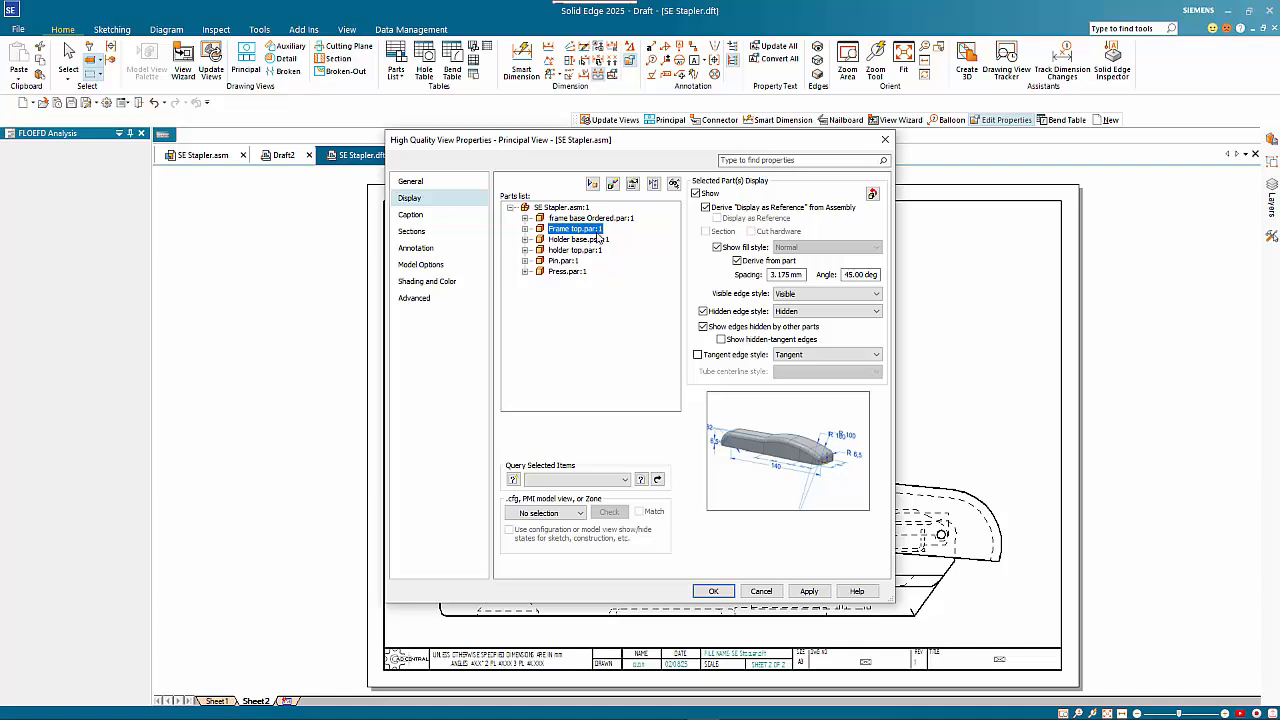
click(705, 207)
click(737, 220)
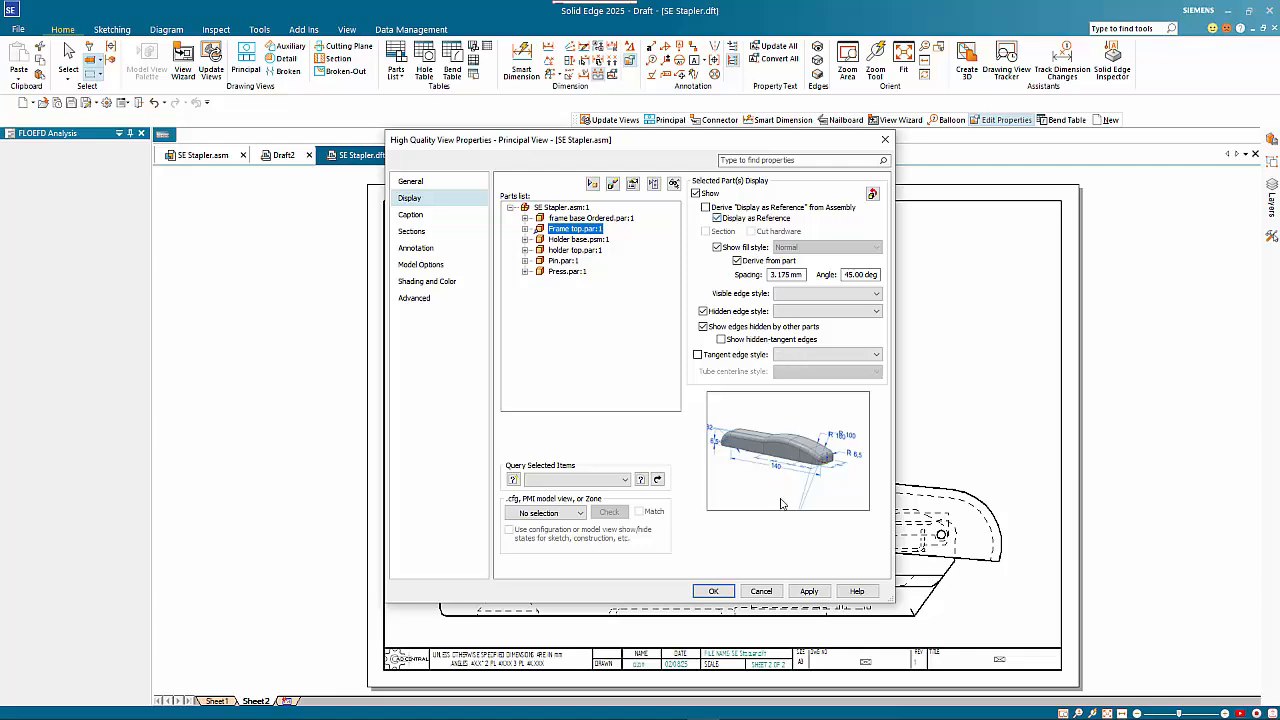
click(728, 590)
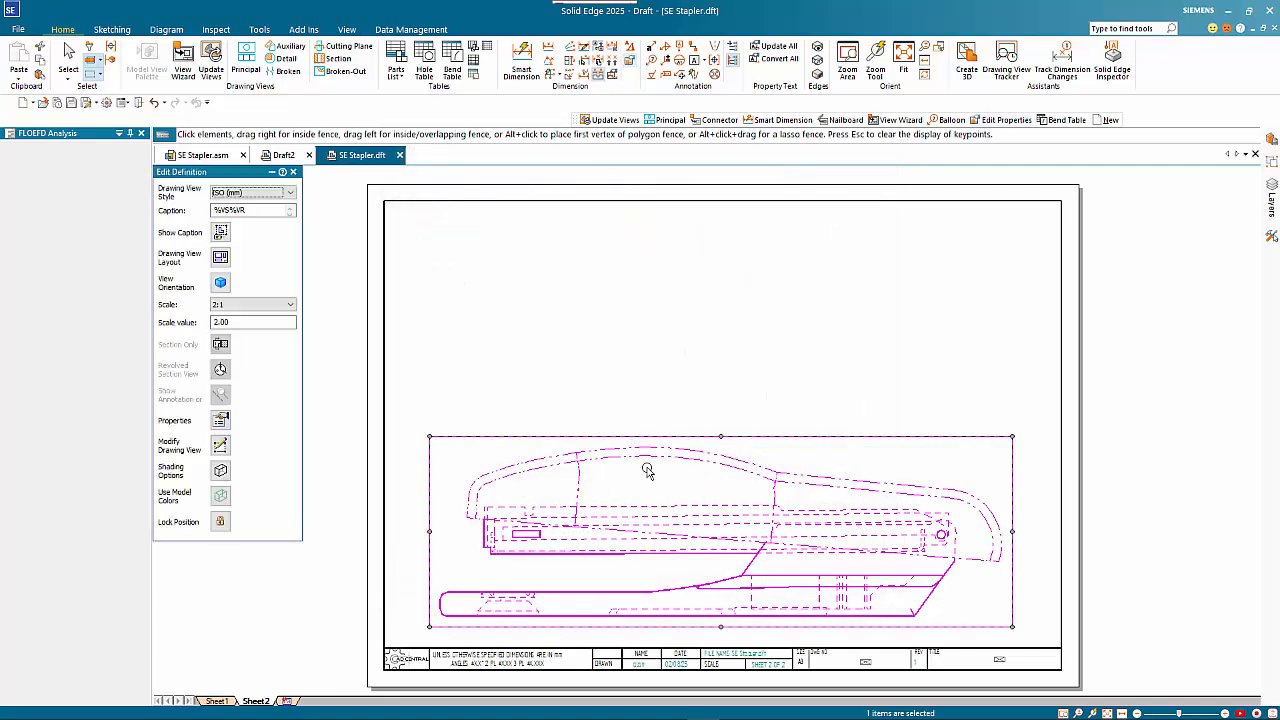
Turn off hidden edges for all parts in the front view and make the parts behind the reference Frame top.par visible
click(753, 467)
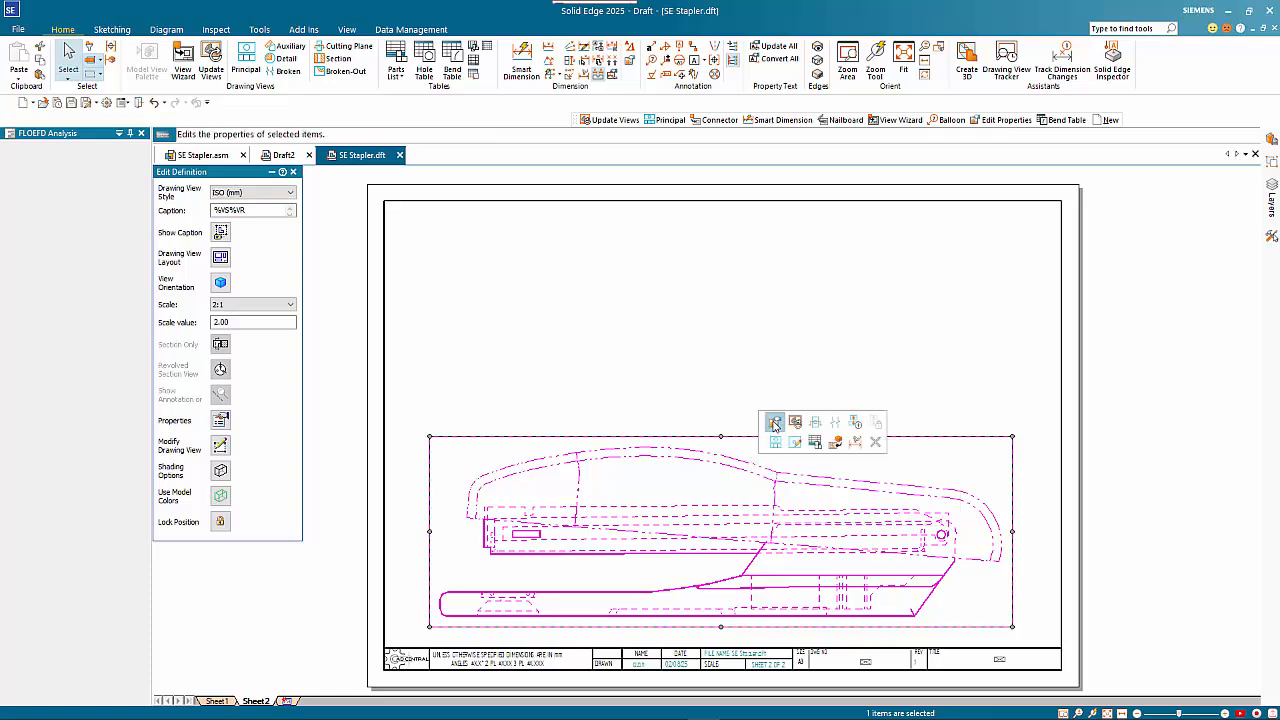
key(Escape)
key(r)
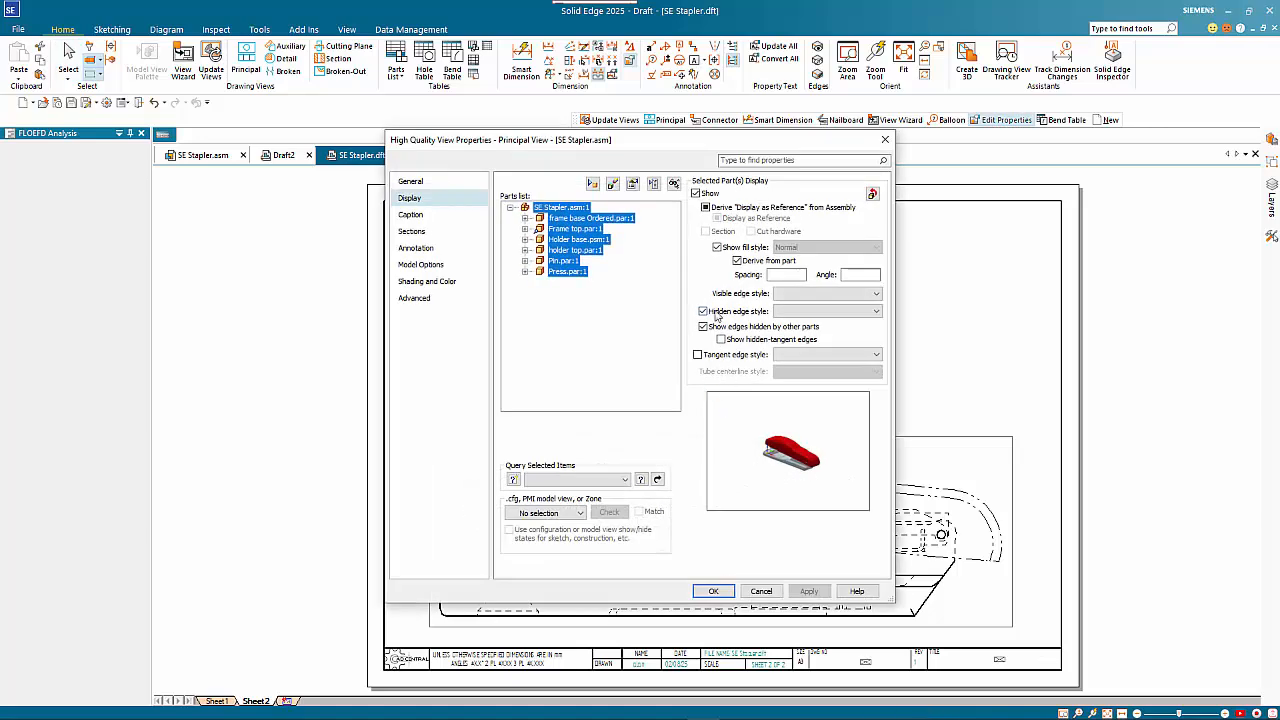
click(715, 314)
click(645, 402)
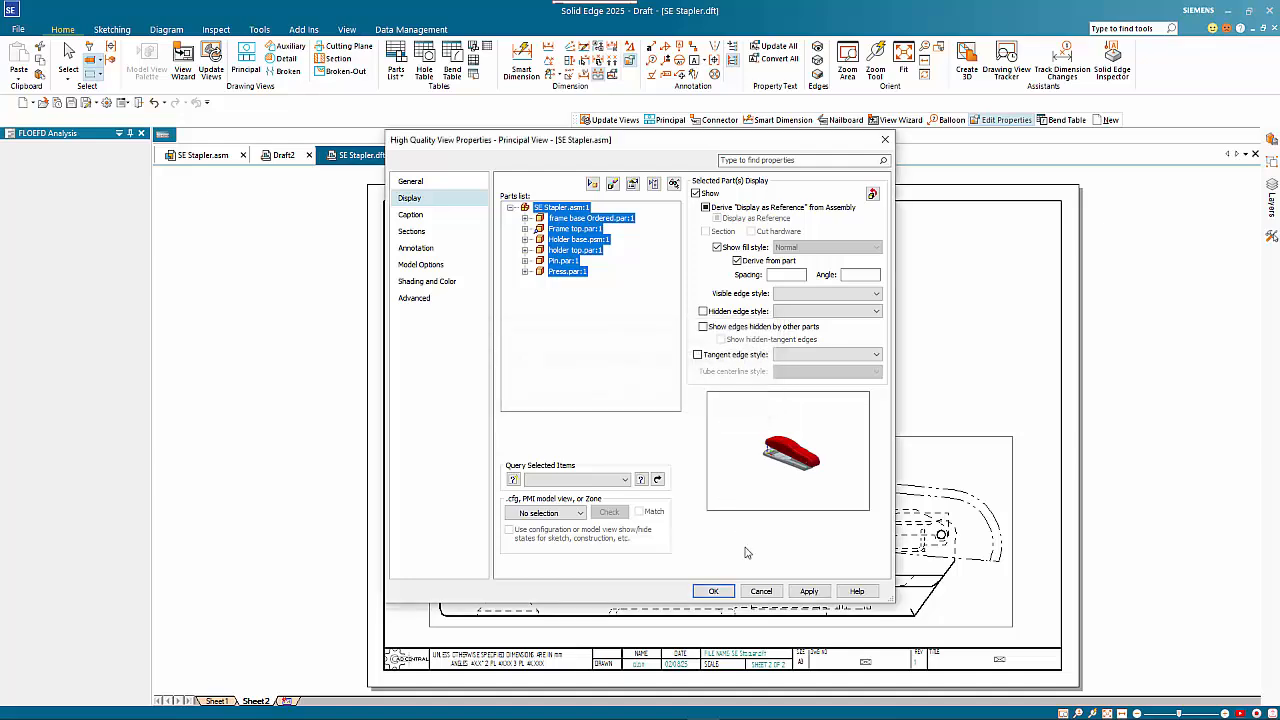
click(729, 595)
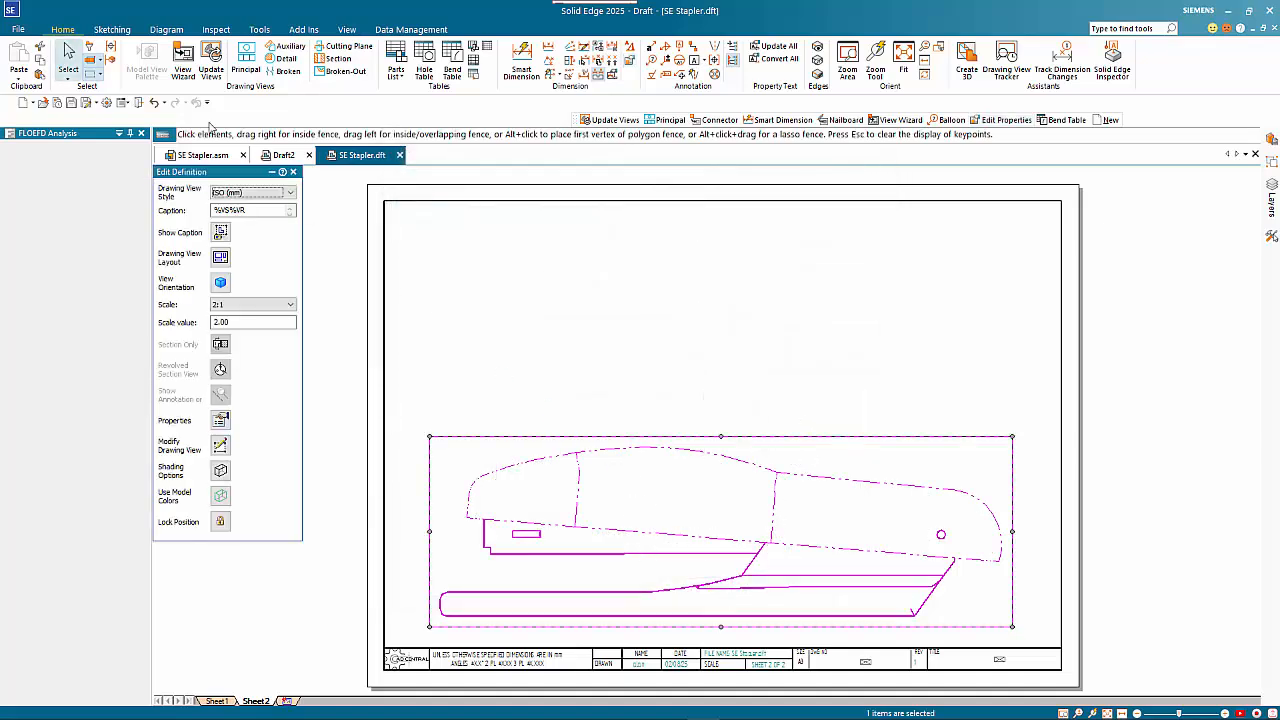
click(547, 316)
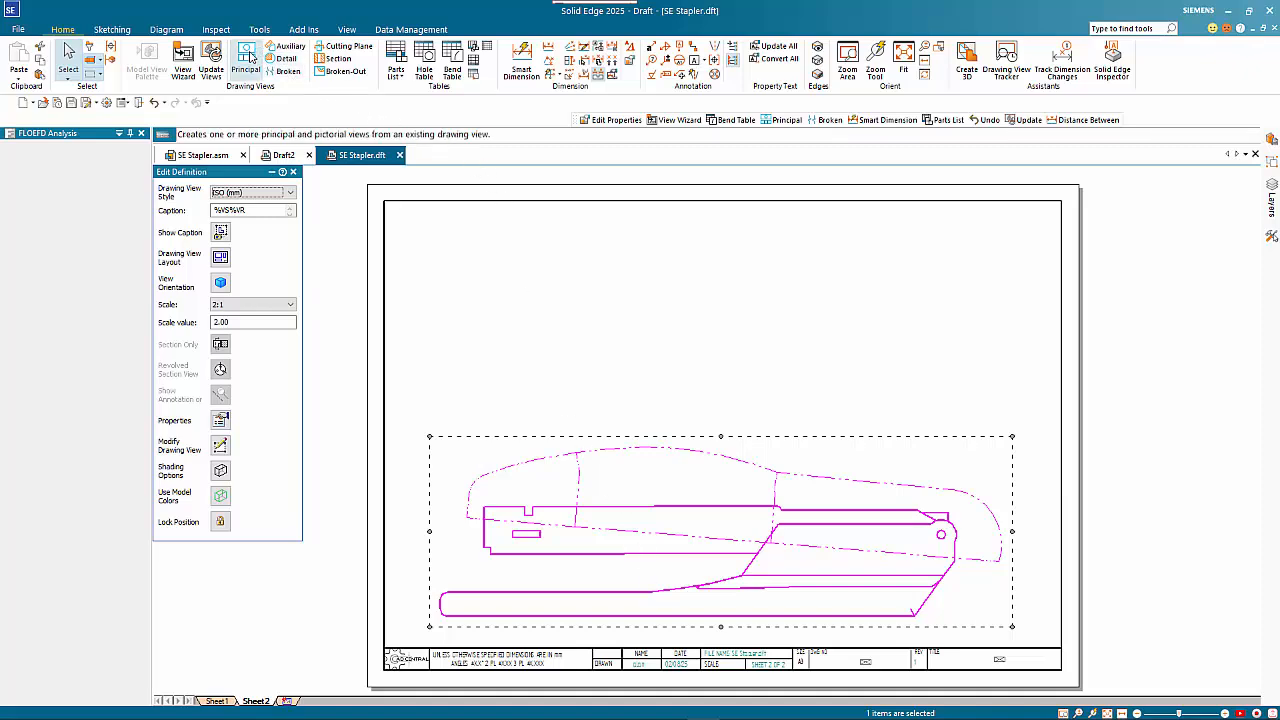
Create a principal top view from the front view and place it above that view
click(245, 58)
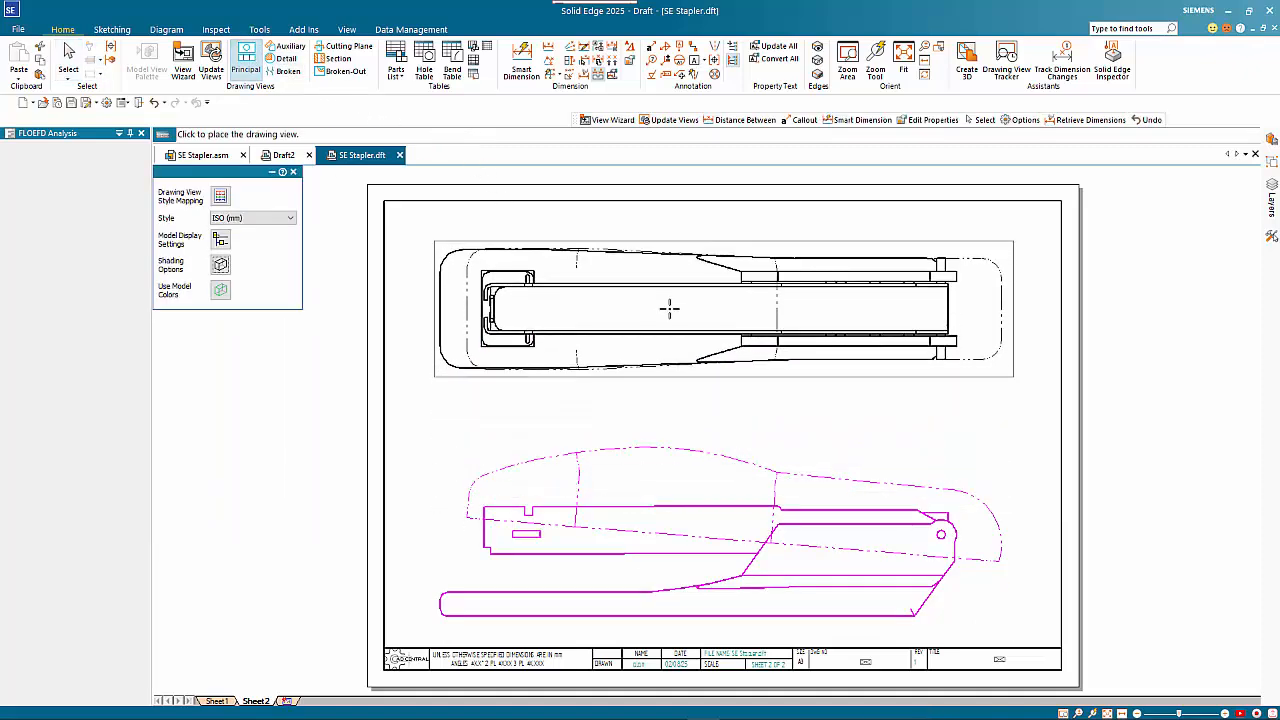
click(729, 380)
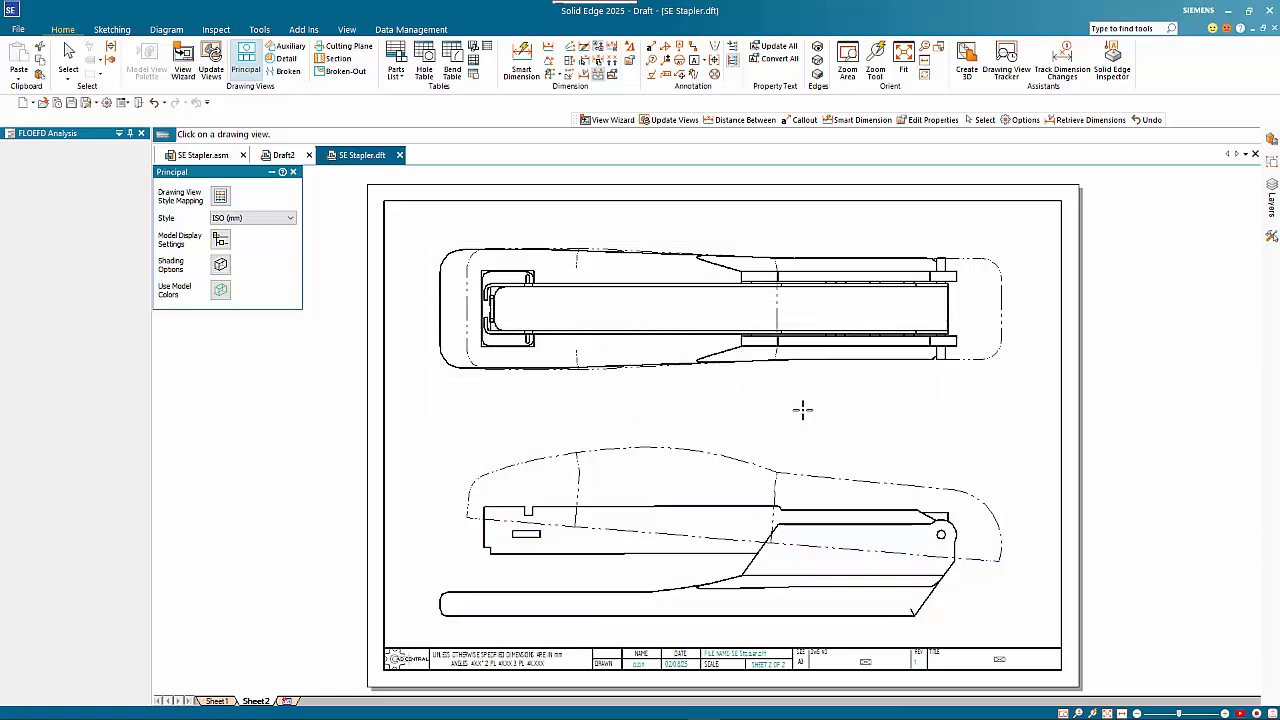